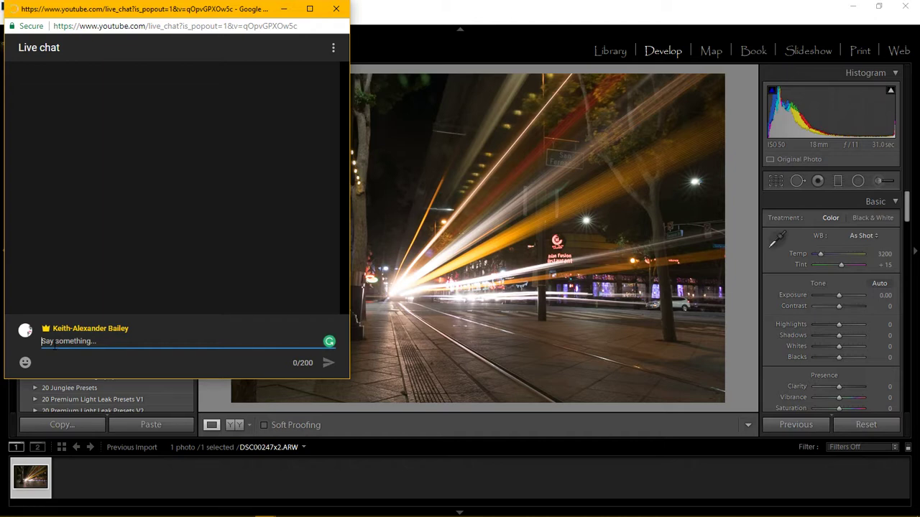
Post "Welcome To Part 4 Lightroom experience once again and hope to see more of you comment and share tips" in the live chat
type("Welcome ")
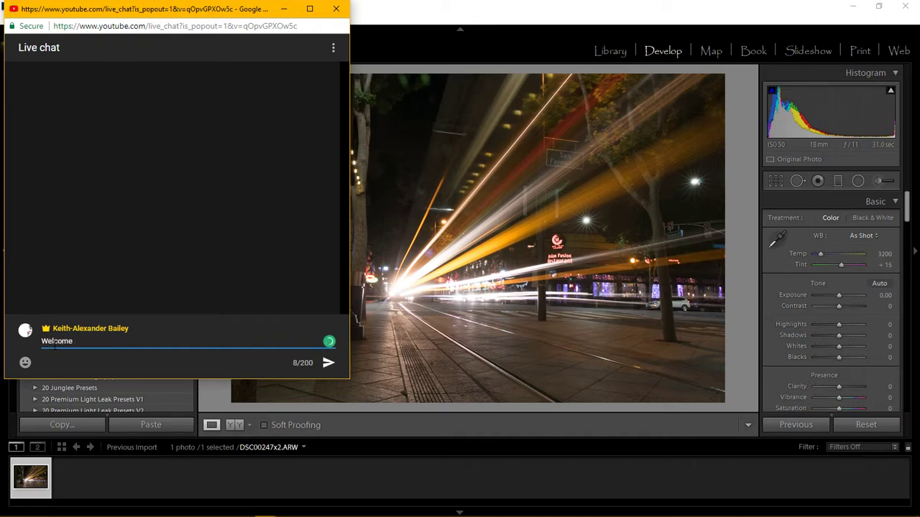
type("To Part 4")
type("Lightroom experien")
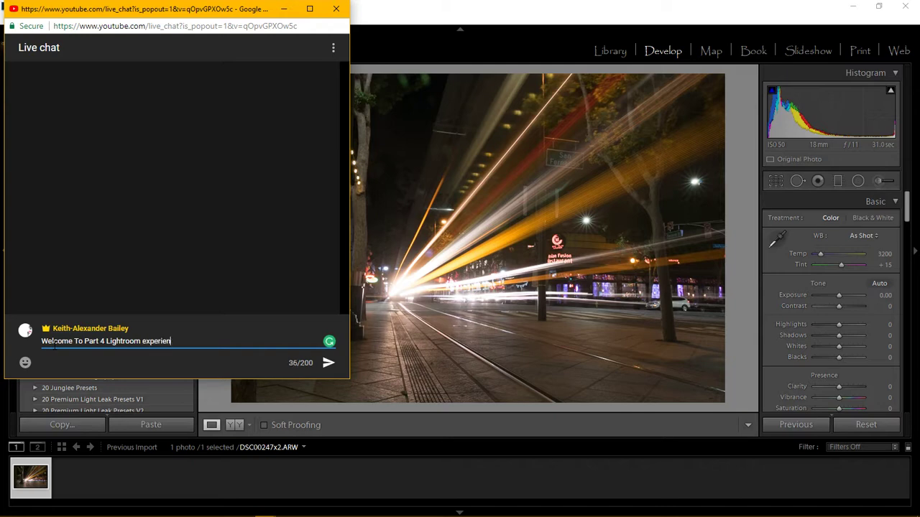
type("ce once again and hope to ")
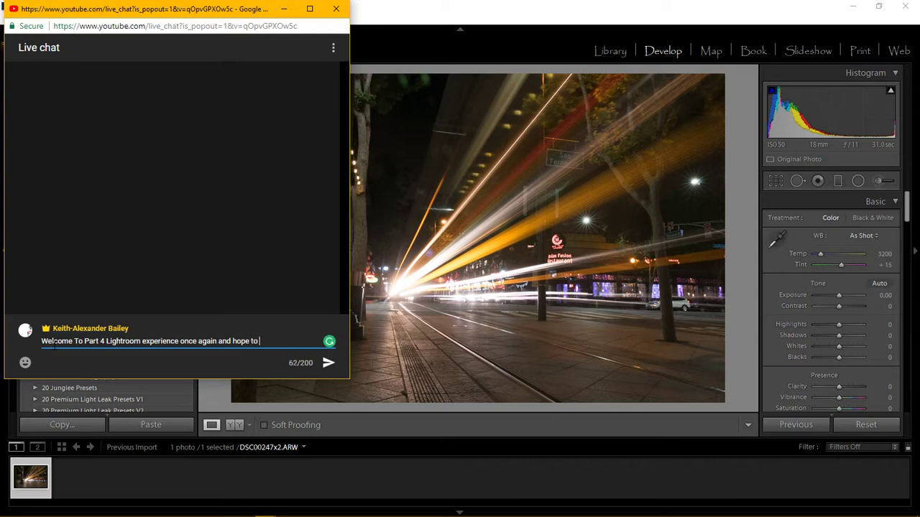
type("see more of you comment ")
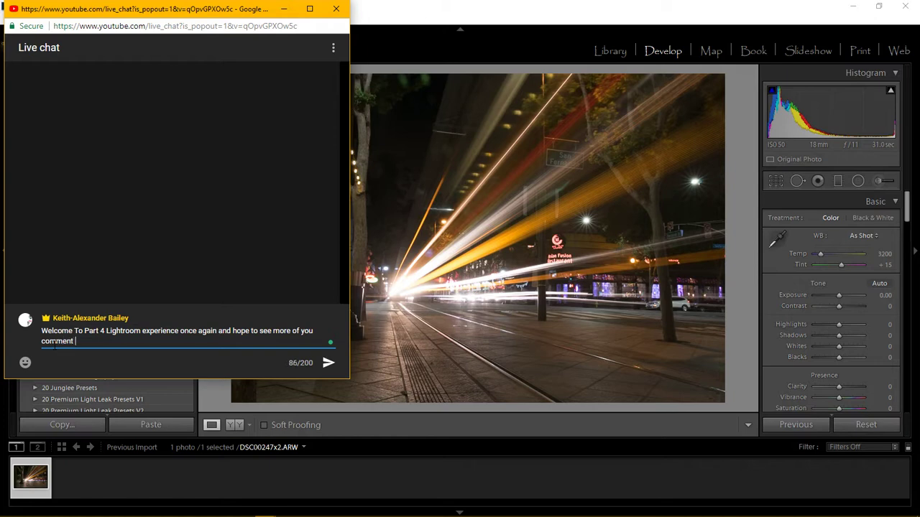
type("and share tips")
key("Return")
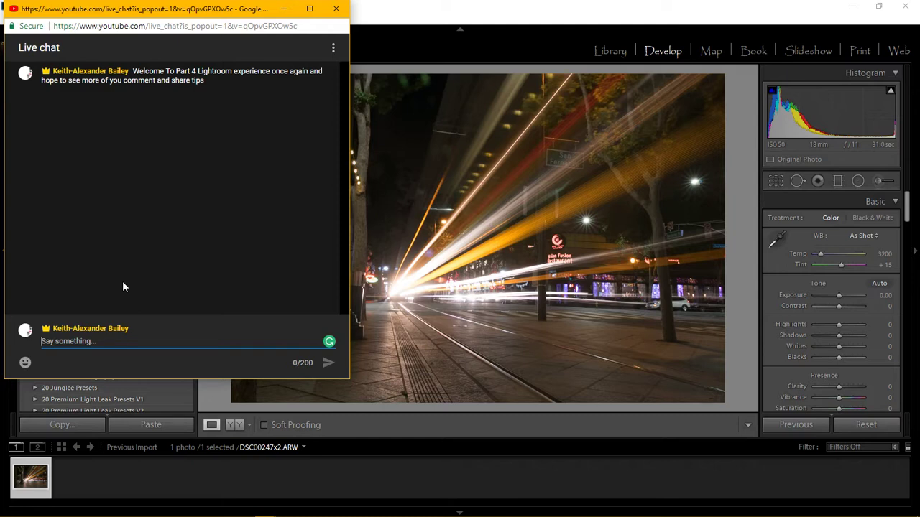
Switch to the main Chrome window, open Facebook in a new tab and view the account's own profile timeline
mouse_move(159, 514)
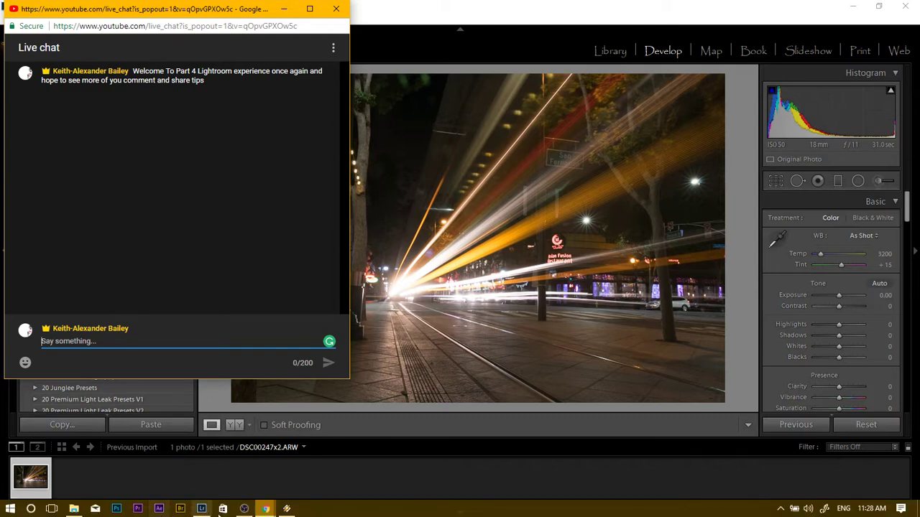
left_click(266, 508)
left_click(272, 429)
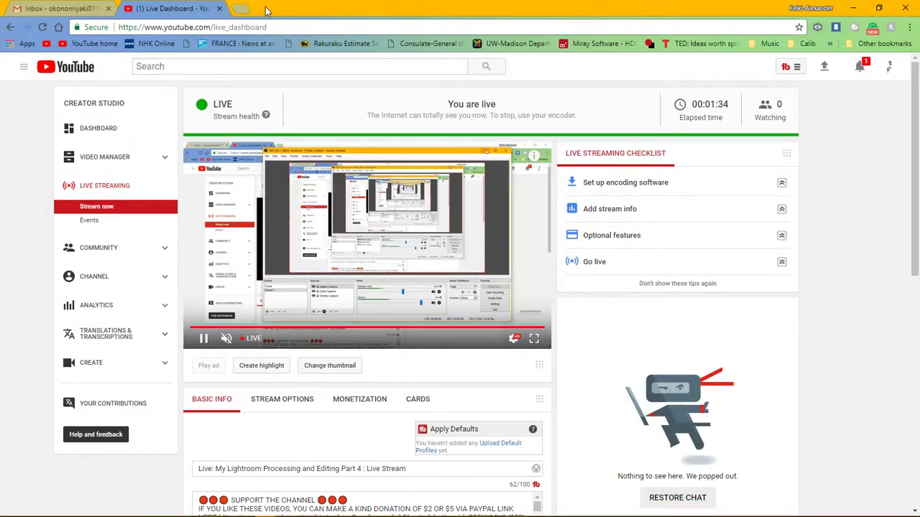
left_click(245, 11)
type("face")
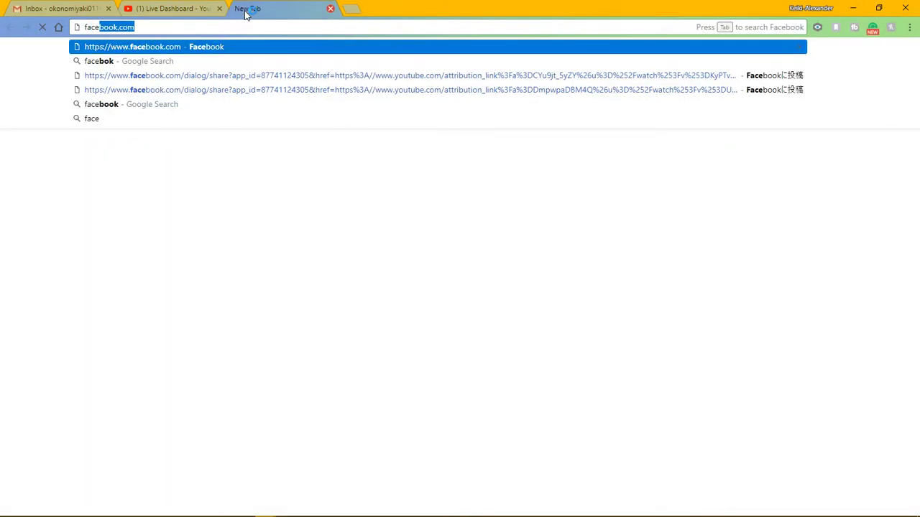
key("Return")
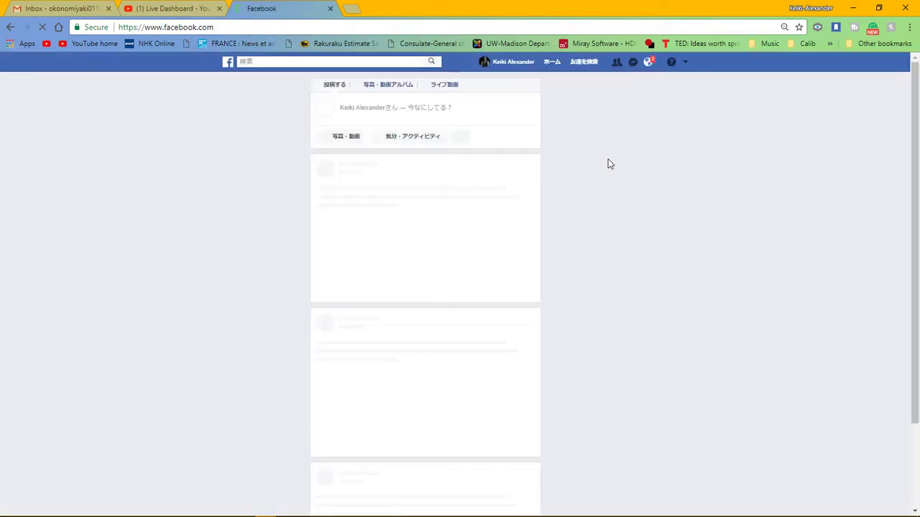
left_click(514, 63)
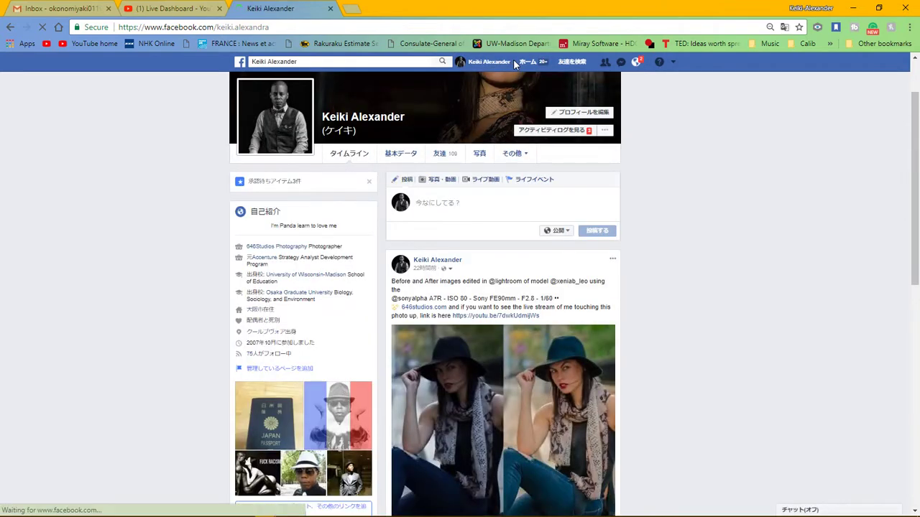
scroll(517, 198, "up", 1)
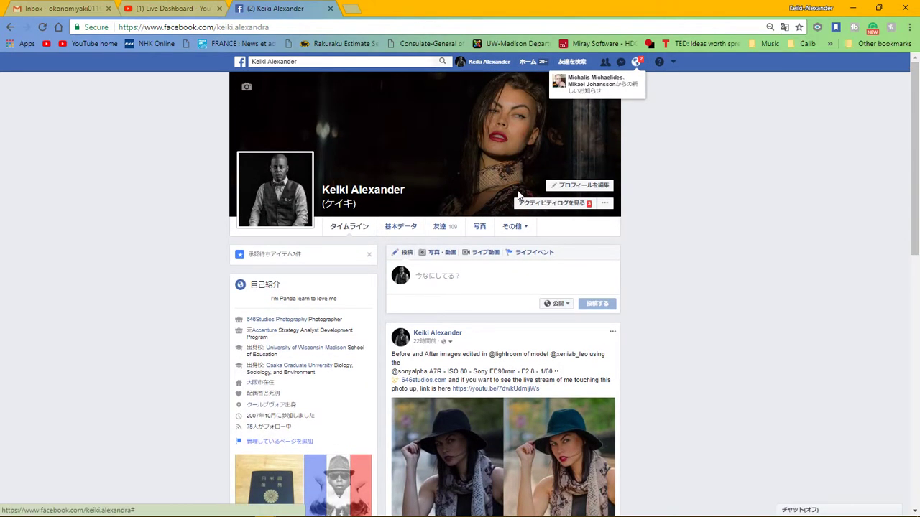
scroll(517, 195, "down", 2)
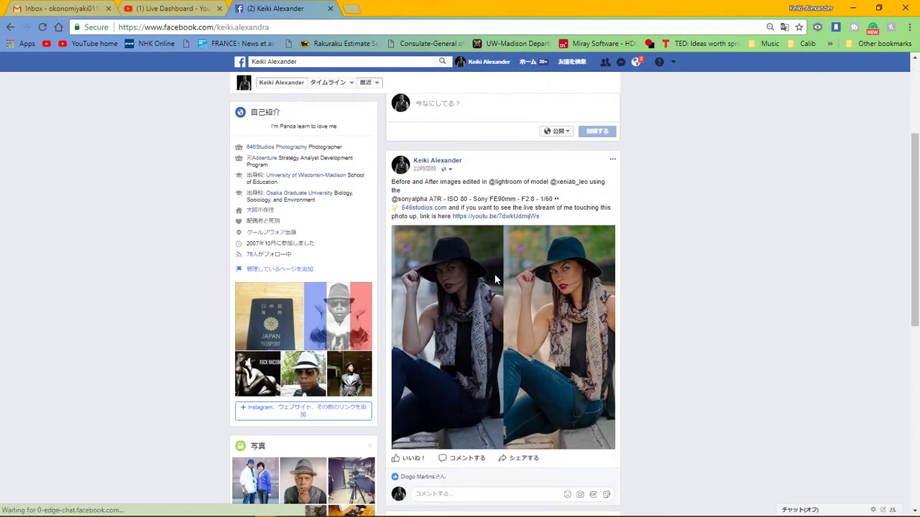
Open the newest group-post notification and look through the posts in the Photography & Videography Fusion School group
left_click(637, 63)
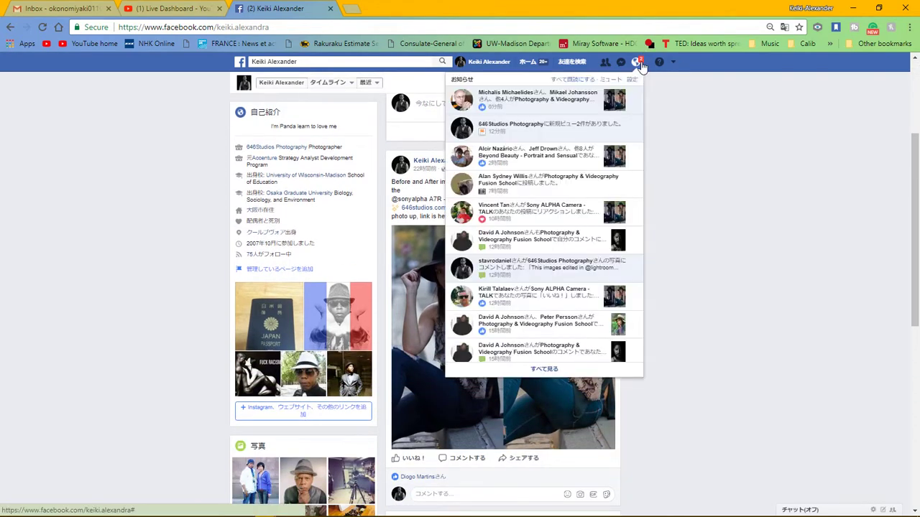
left_click(580, 105)
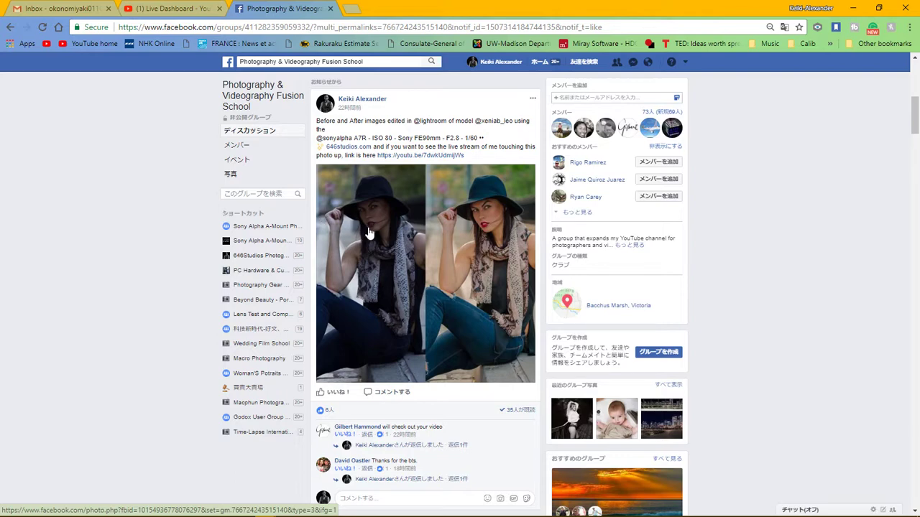
scroll(368, 237, "down", 3)
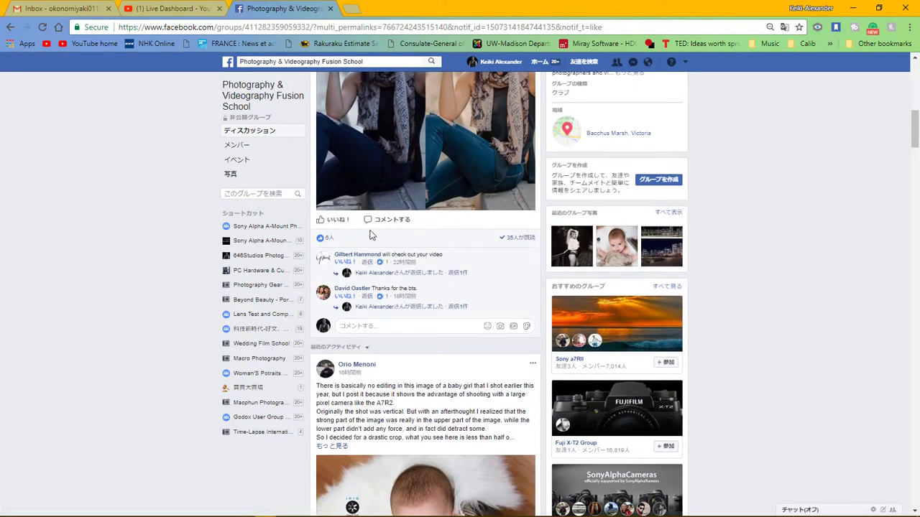
scroll(379, 233, "down", 3)
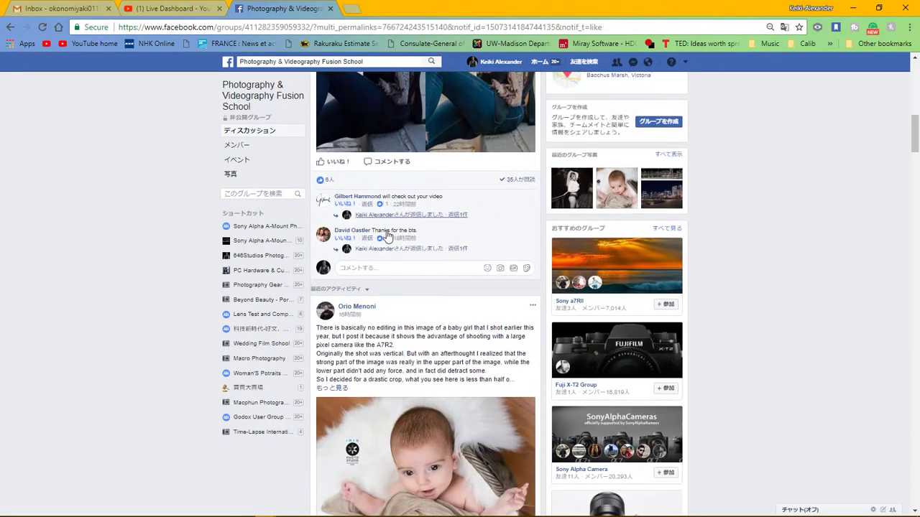
scroll(379, 258, "down", 3)
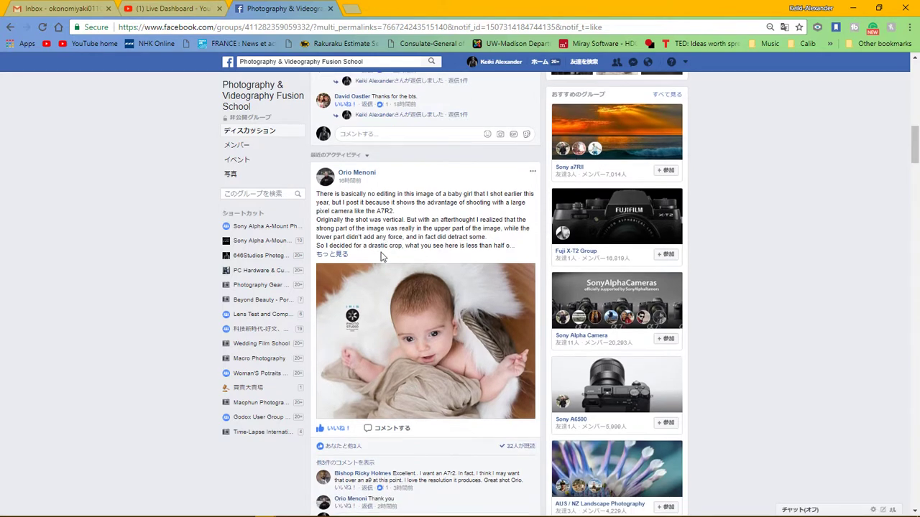
scroll(384, 263, "down", 7)
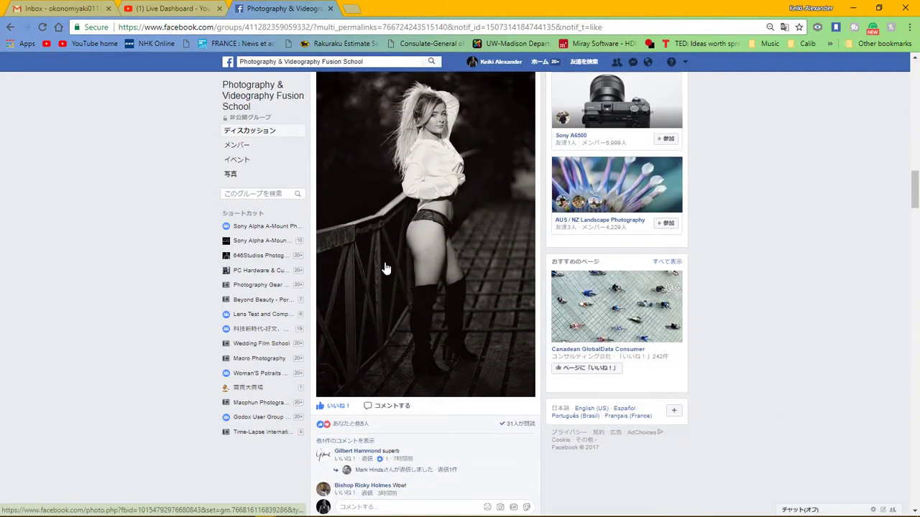
scroll(385, 268, "down", 7)
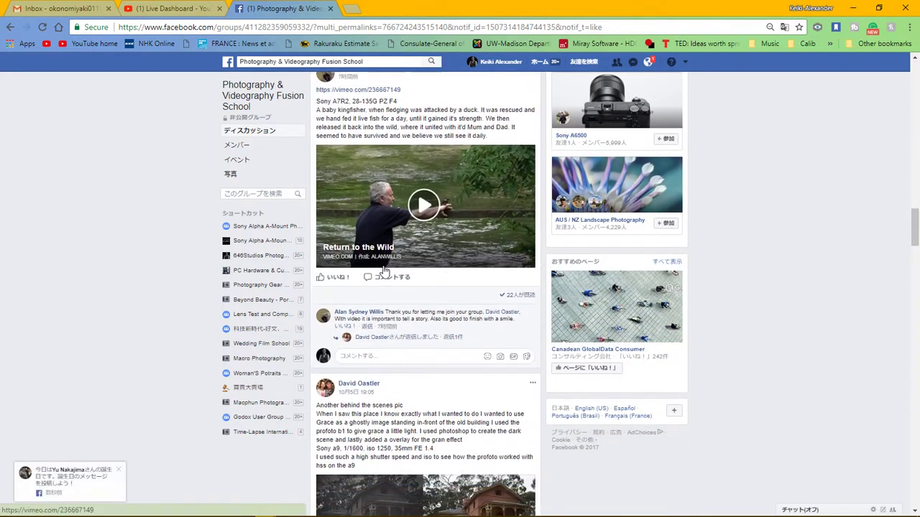
scroll(384, 267, "up", 10)
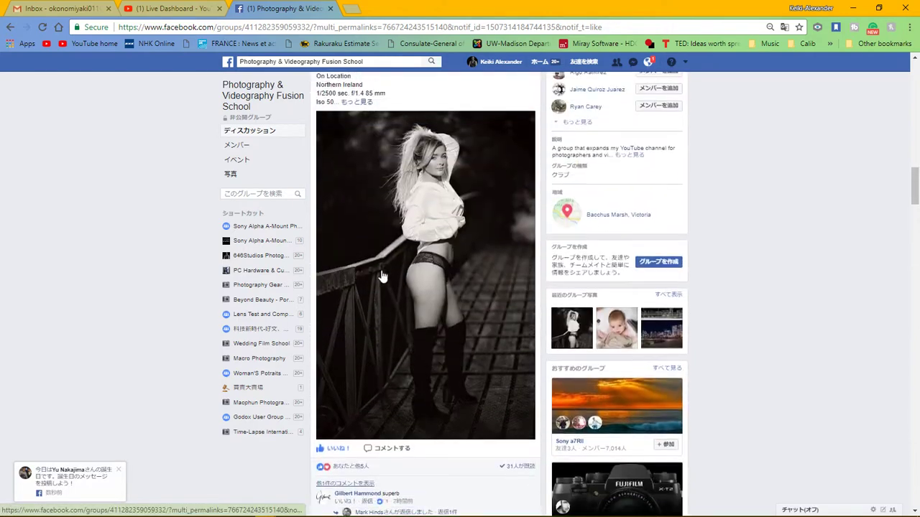
scroll(381, 281, "up", 8)
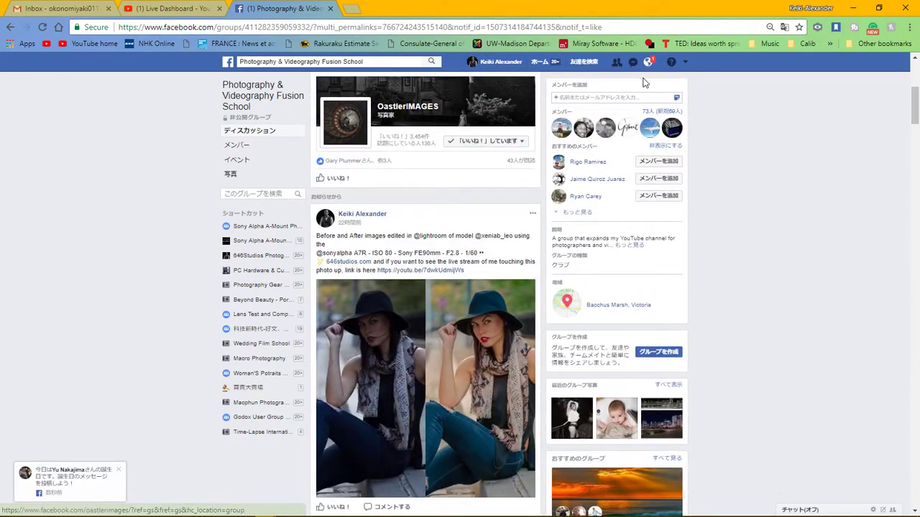
Close the Facebook tab and check the stream status on the YouTube live dashboard
left_click(331, 8)
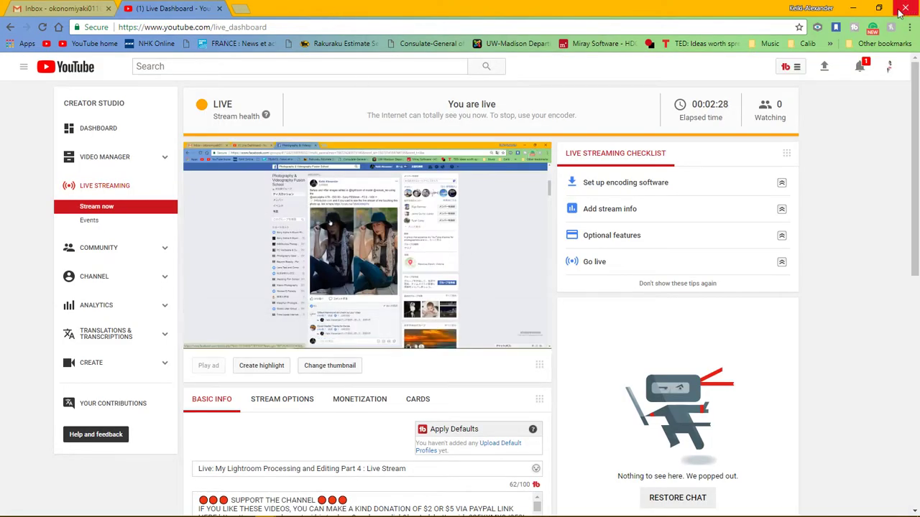
left_click(855, 7)
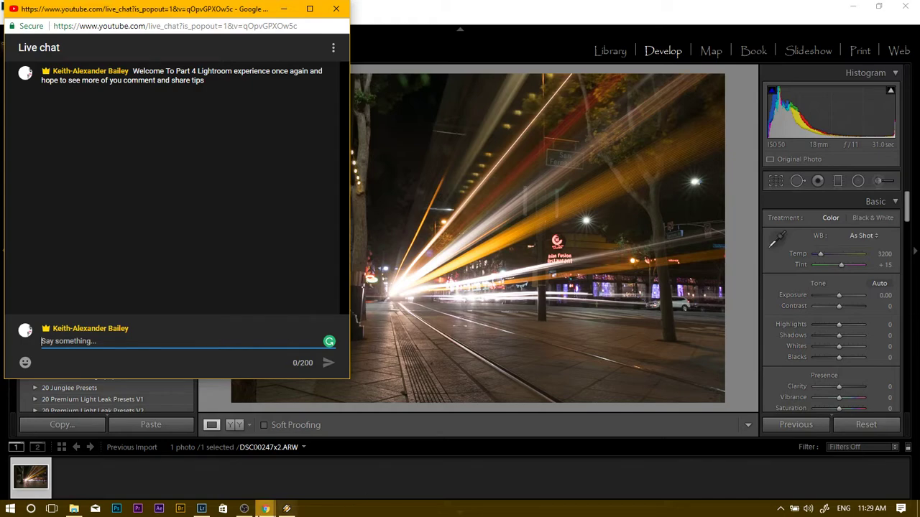
mouse_move(264, 510)
left_click(268, 457)
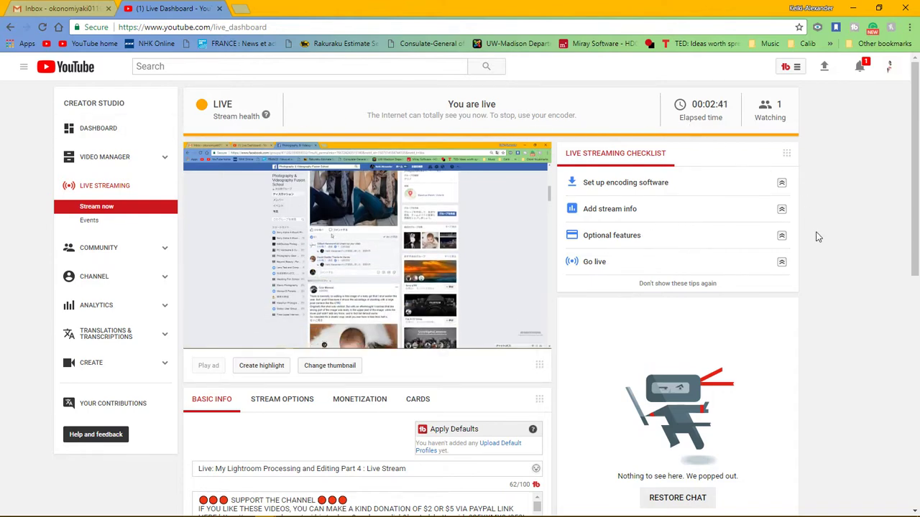
mouse_move(820, 503)
left_click(780, 509)
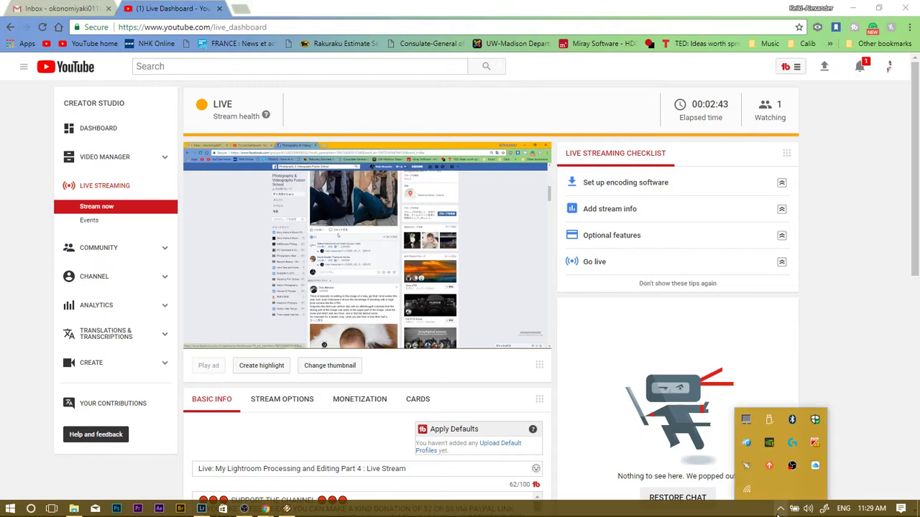
left_click(852, 421)
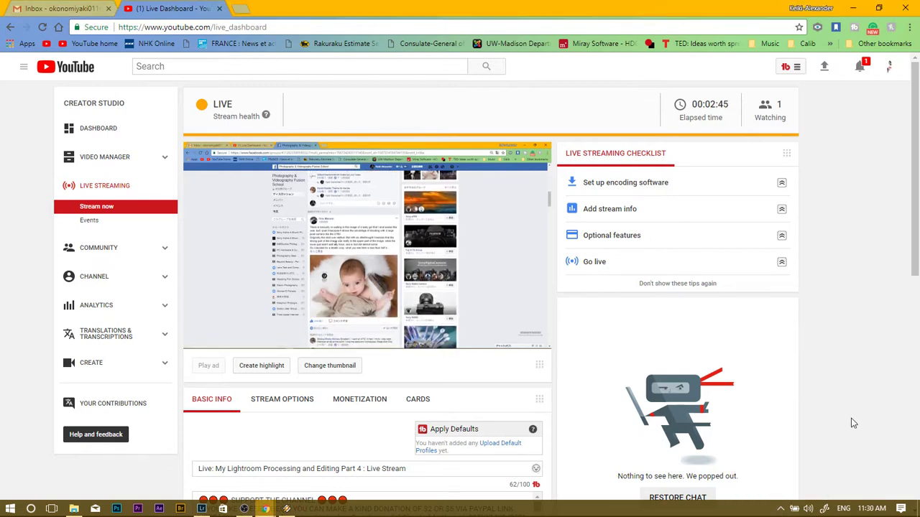
Minimise the dashboard browser window and the live chat window to uncover the Lightroom workspace
left_click(851, 7)
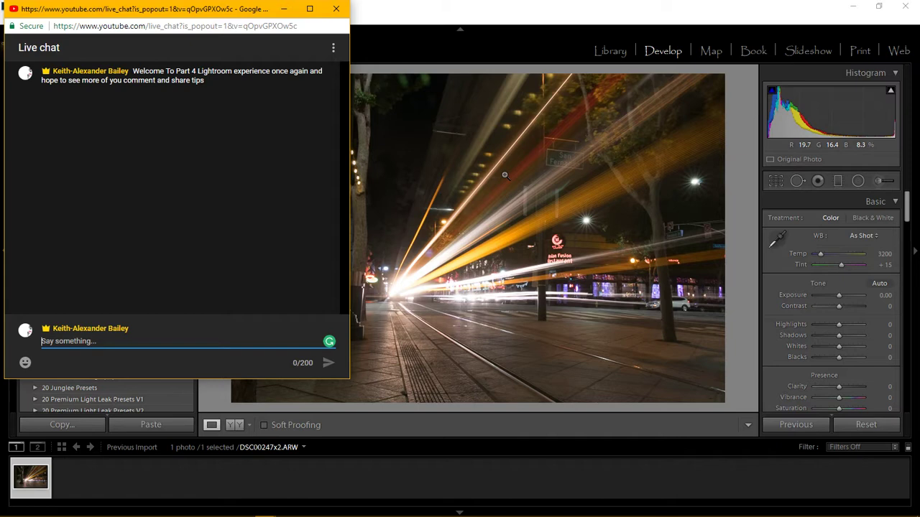
left_click(284, 10)
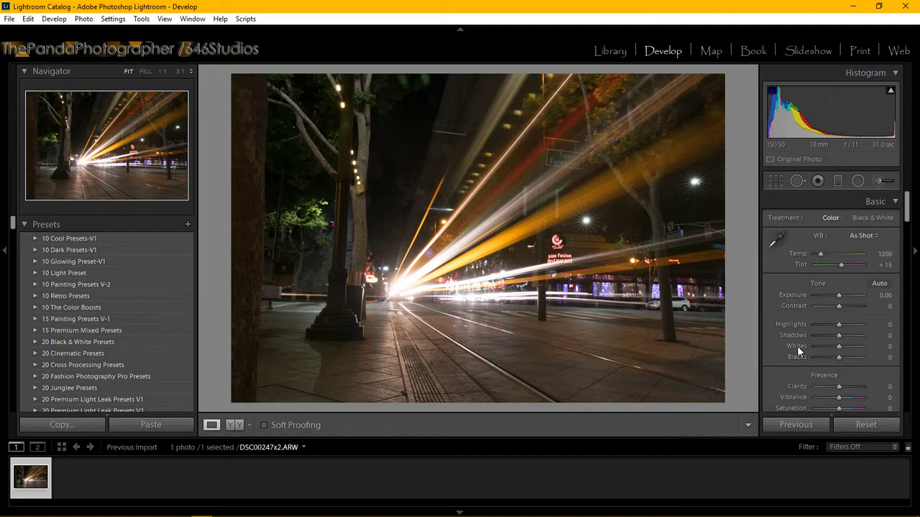
View the available Wi-Fi networks, check the stream status on the YouTube live dashboard and dismiss the OBS Studio notification
left_click(794, 509)
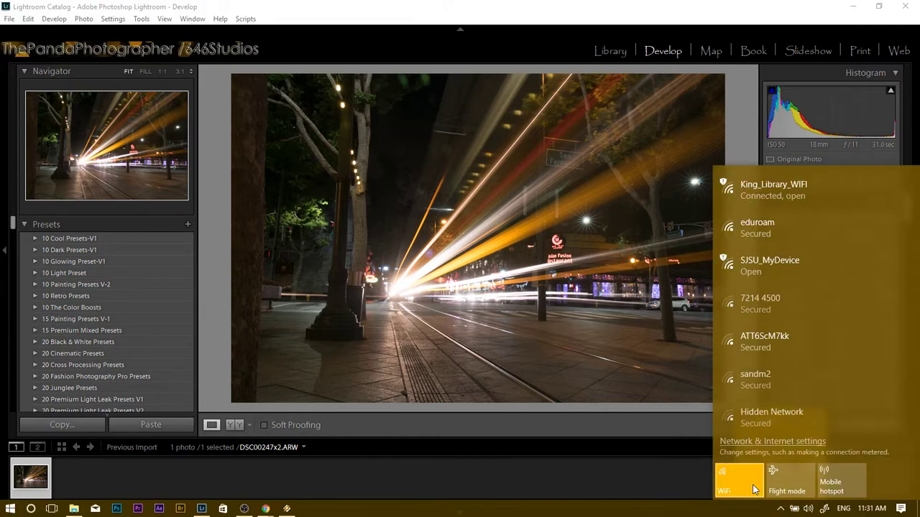
left_click(265, 508)
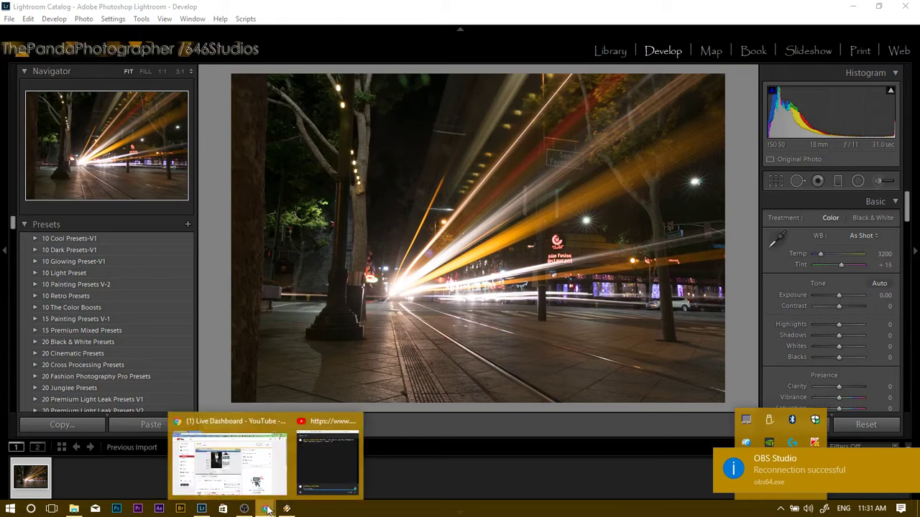
left_click(256, 456)
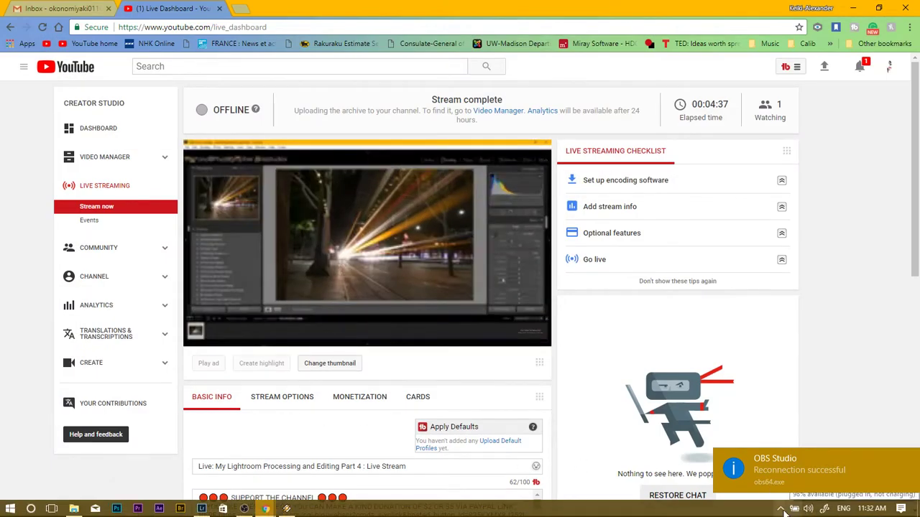
left_click(781, 509)
left_click(838, 469)
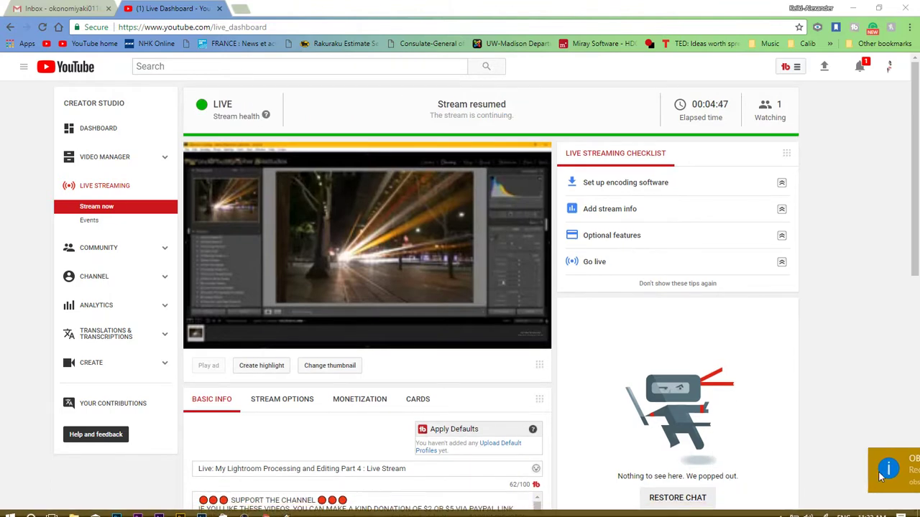
Disconnect the computer from the King_Library_WIFI network
left_click(781, 509)
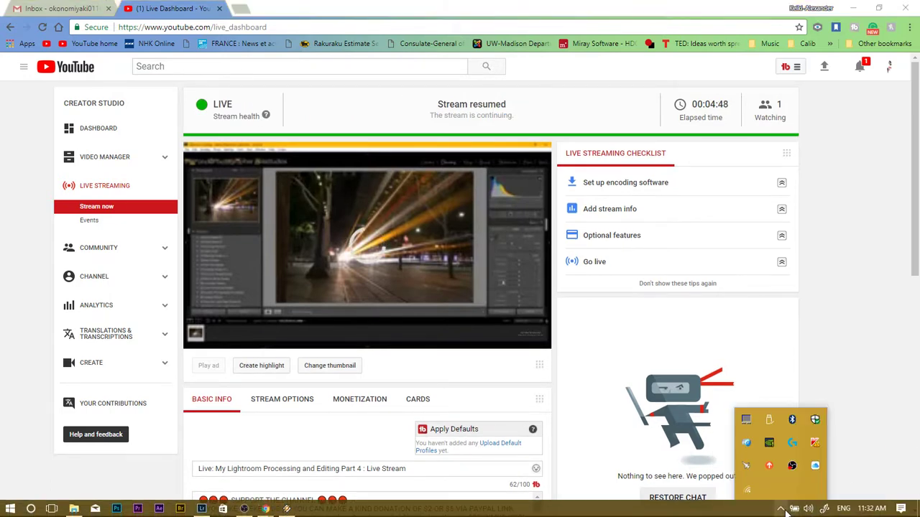
left_click(751, 491)
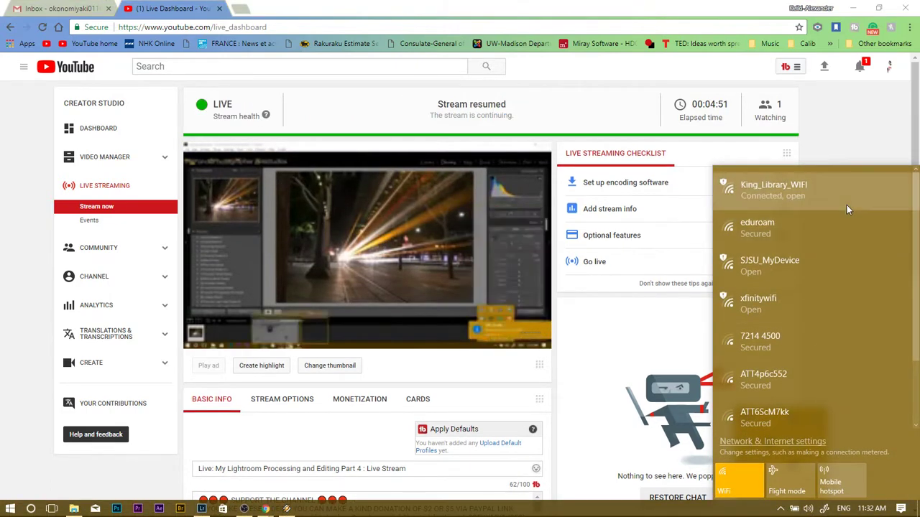
left_click(846, 205)
left_click(855, 244)
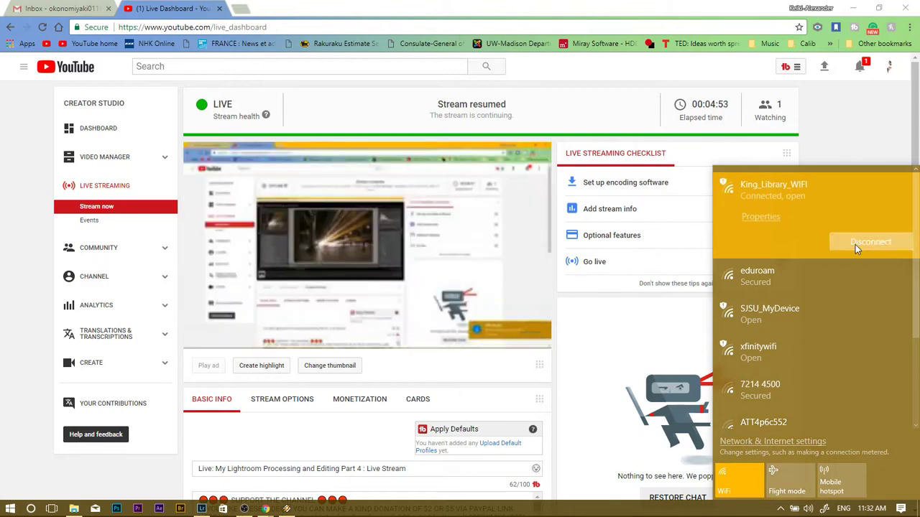
Close the Wi-Fi network list, check the stream in OBS Studio, and minimise OBS and the browser to return to Lightroom
left_click(853, 267)
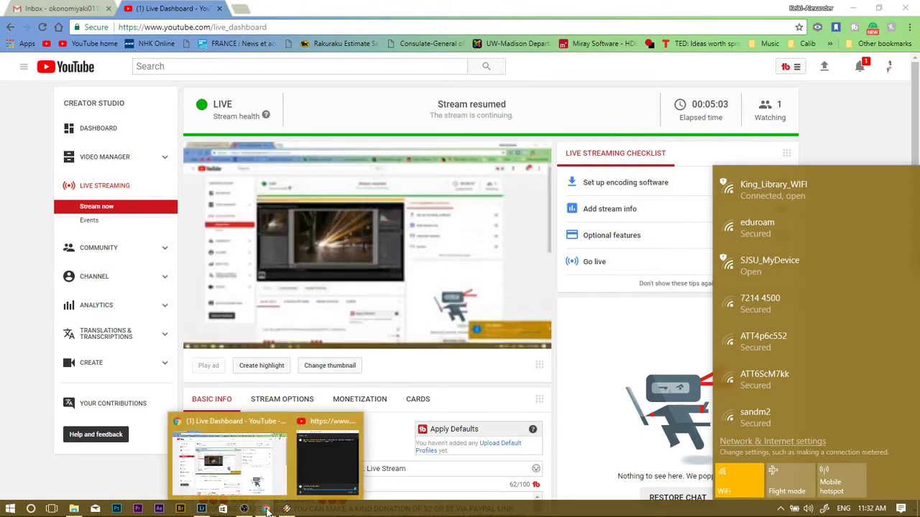
left_click(580, 505)
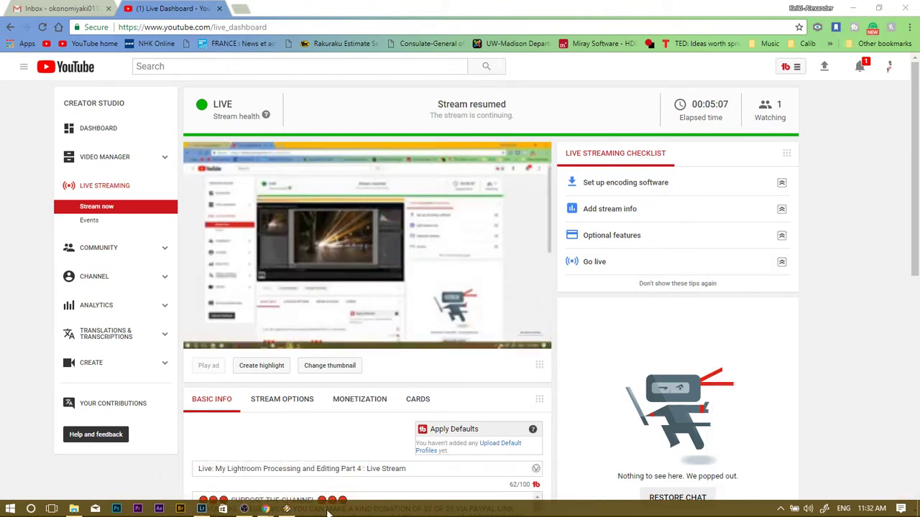
left_click(265, 508)
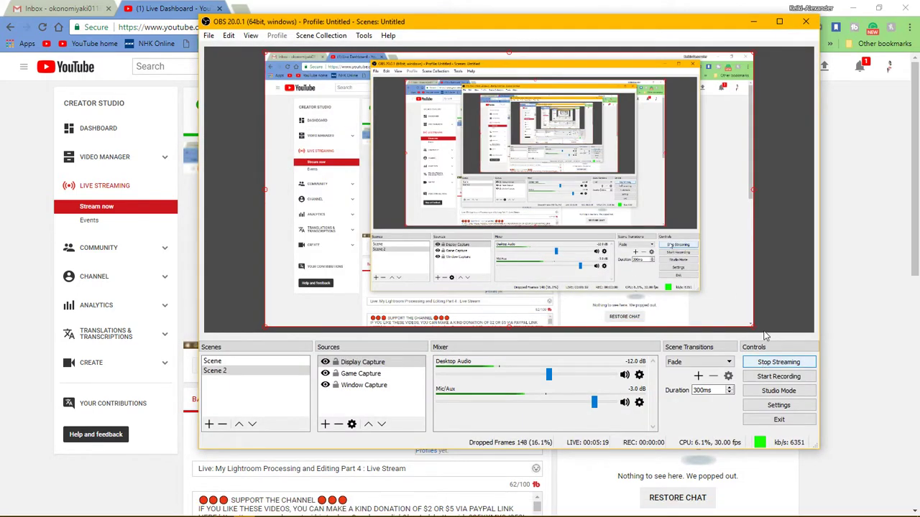
left_click(753, 22)
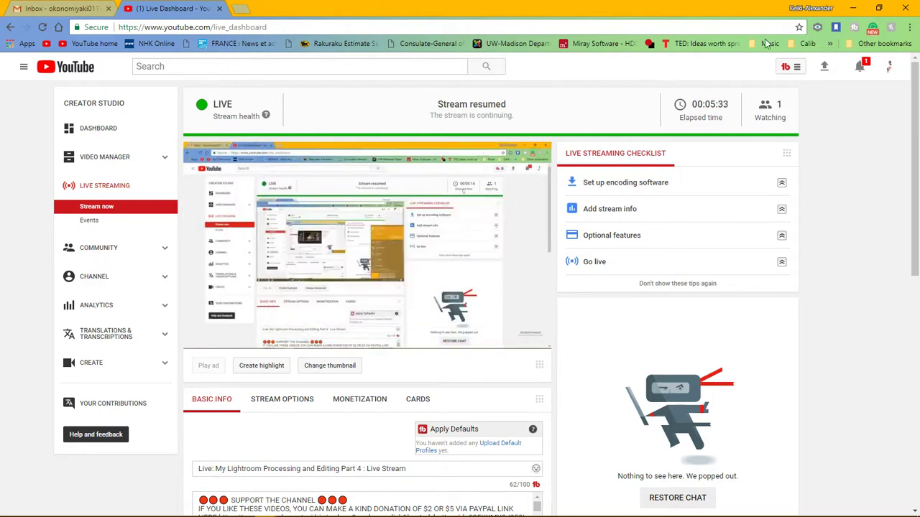
left_click(853, 8)
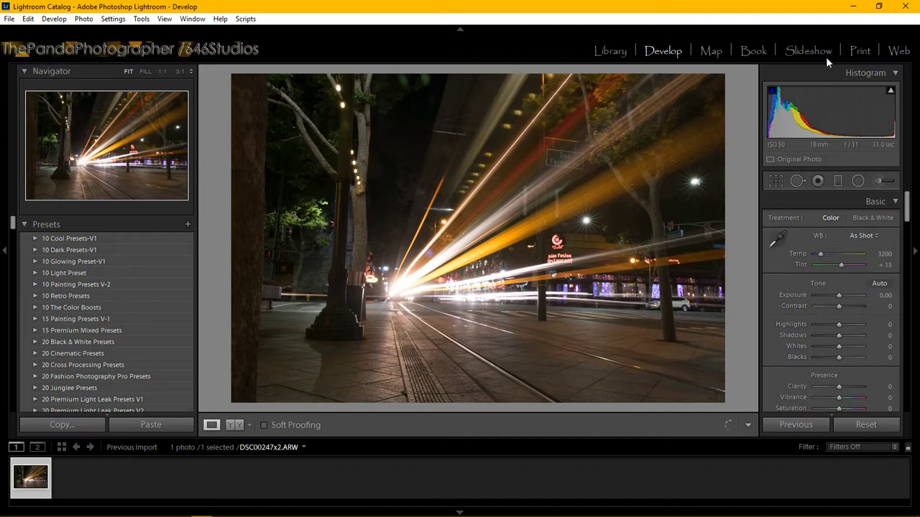
Check the live stream in OBS Studio and on the YouTube dashboard, and return to the Lens Corrections settings in Lightroom
left_click_drag(907, 208, 907, 338)
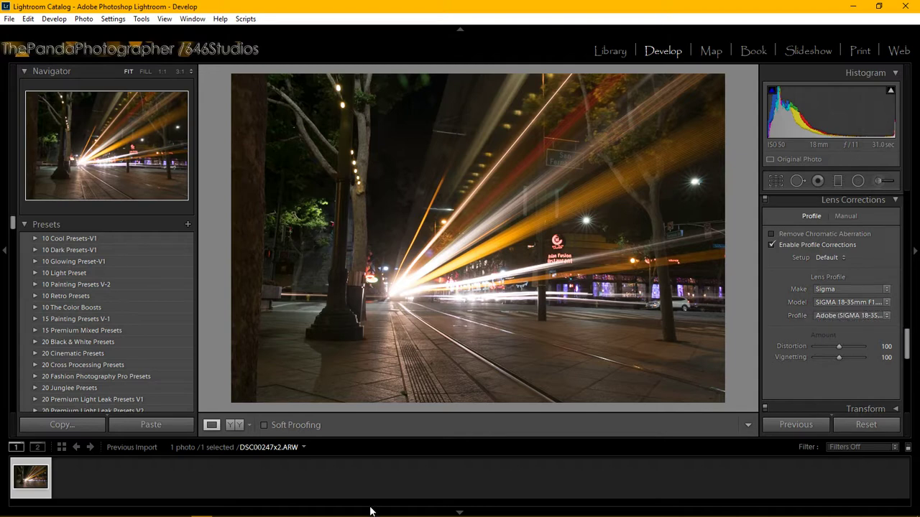
mouse_move(373, 511)
mouse_move(202, 510)
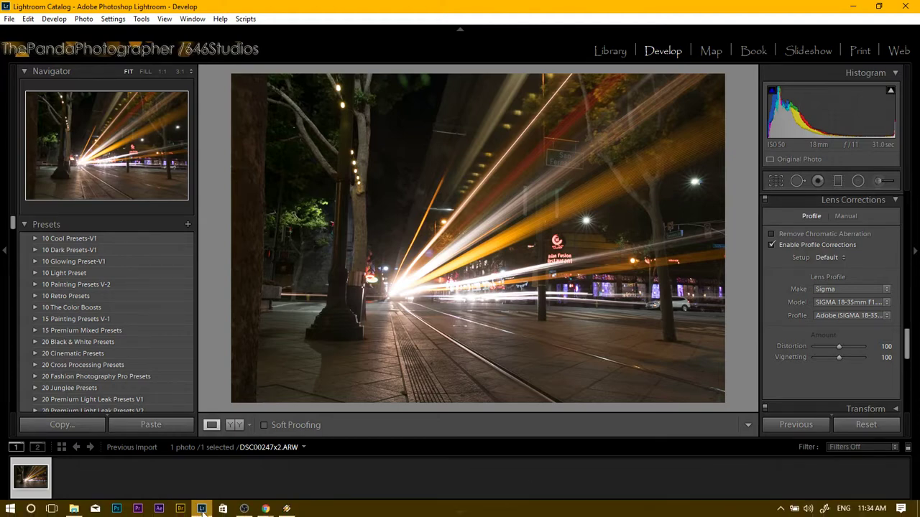
left_click(245, 508)
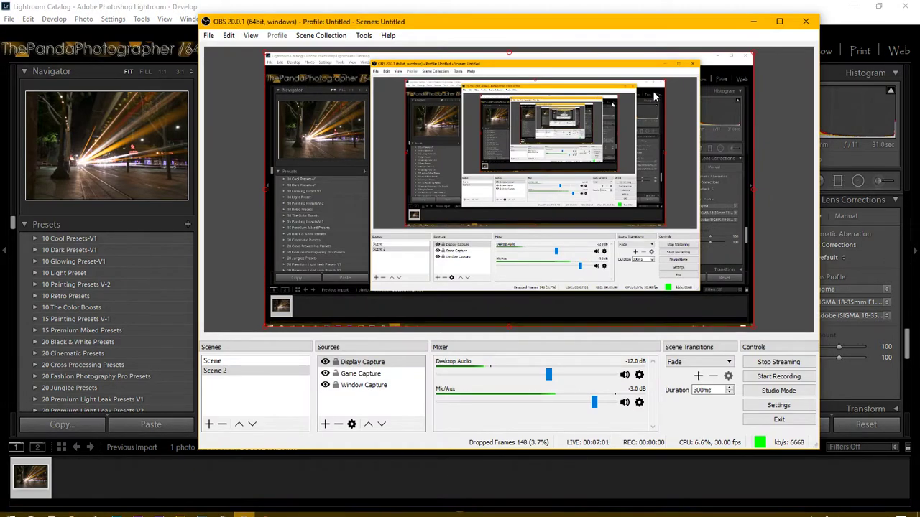
left_click(753, 21)
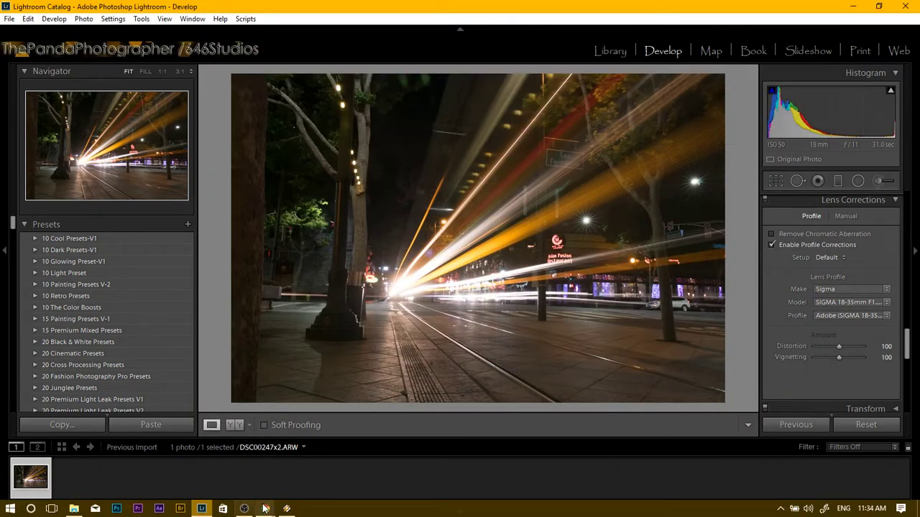
mouse_move(266, 509)
left_click(266, 464)
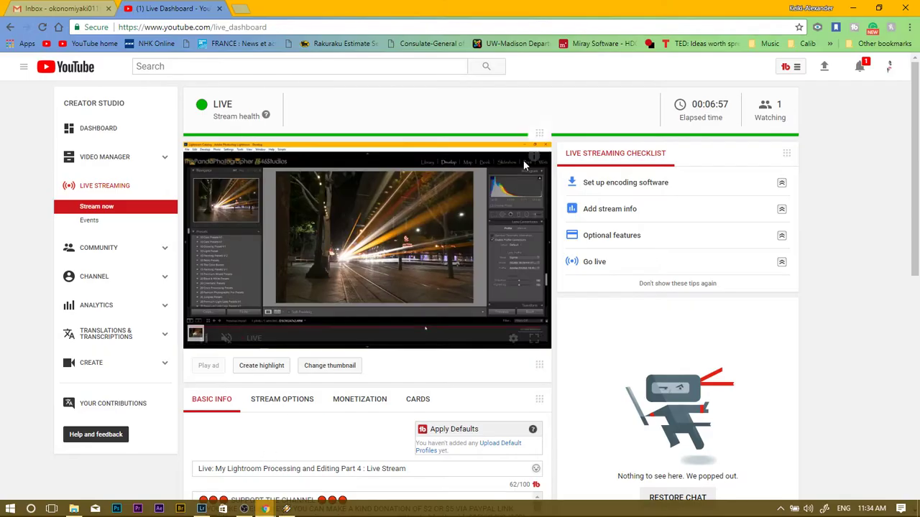
left_click(852, 8)
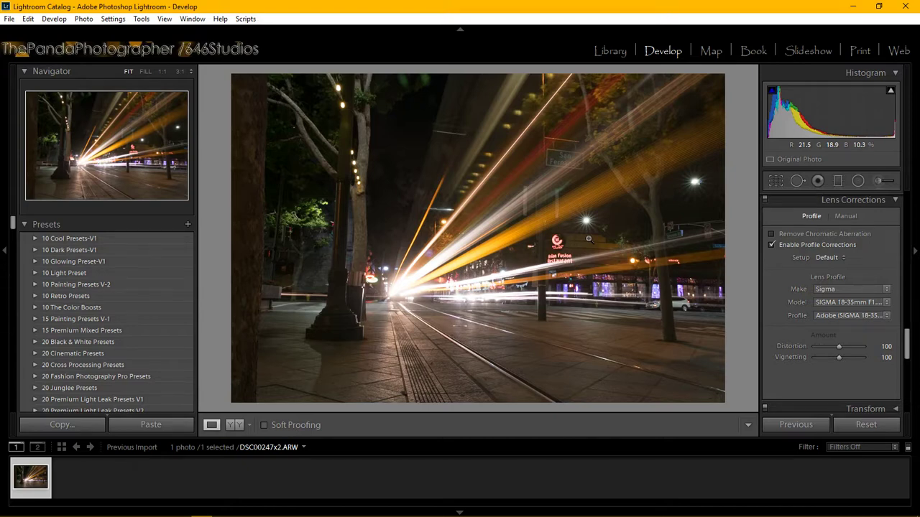
Enable Remove Chromatic Aberration in the lens profile corrections and set up the Adjustment Brush with the Defringe effect
left_click(772, 234)
left_click(880, 182)
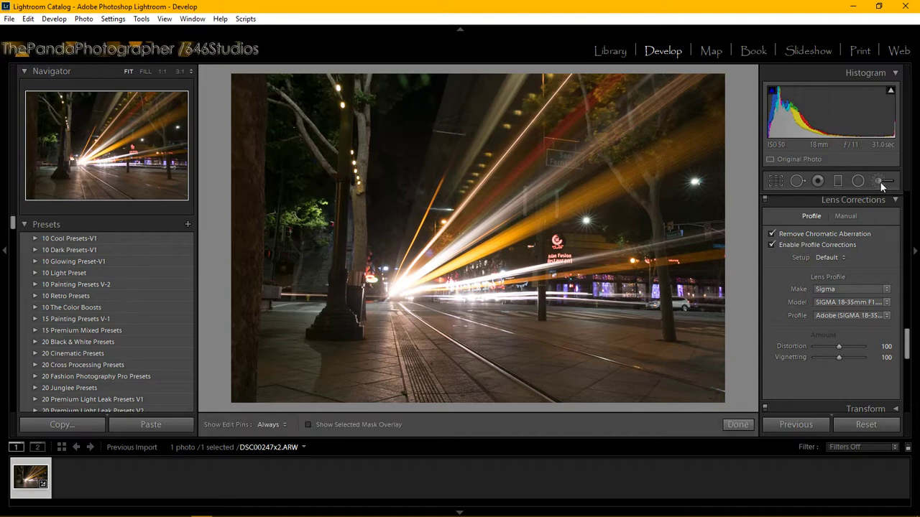
left_click(842, 218)
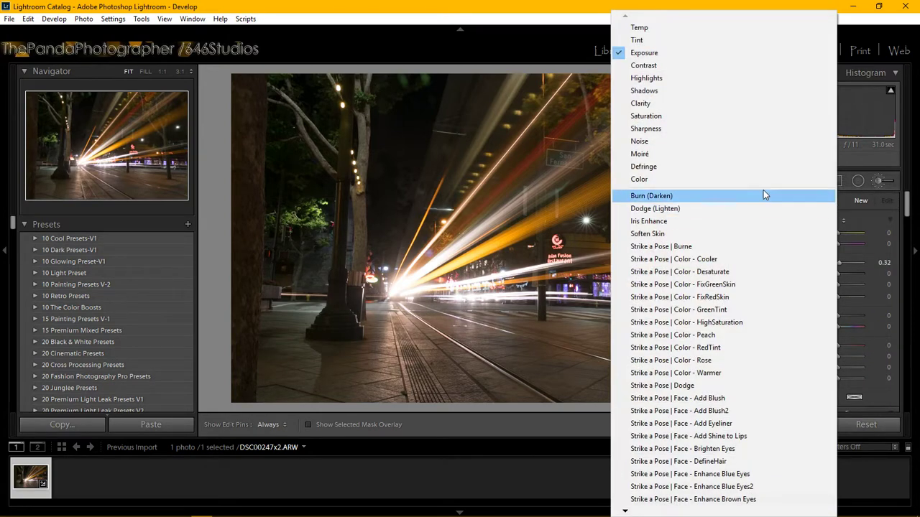
left_click(760, 166)
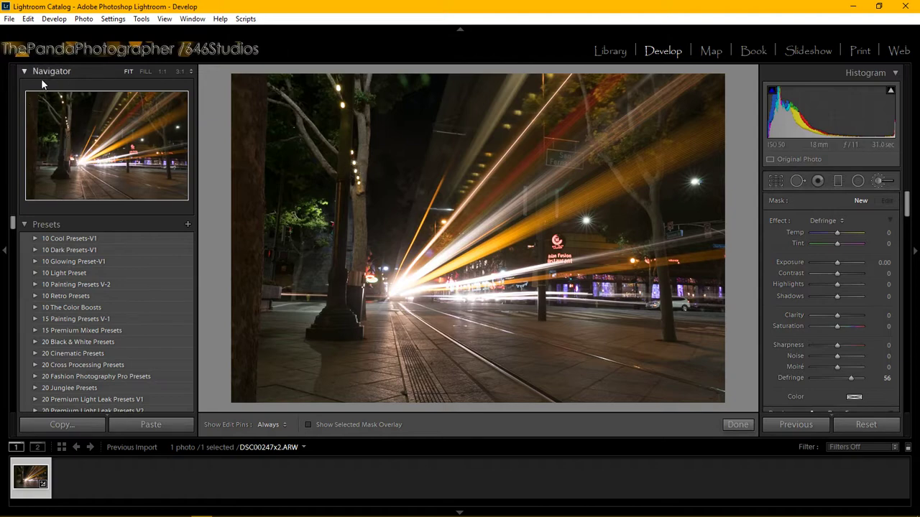
Apply the Defringe brush to the bright white lamp beside the light trails at 1:1, toggling the edit pins to check it
left_click(66, 139)
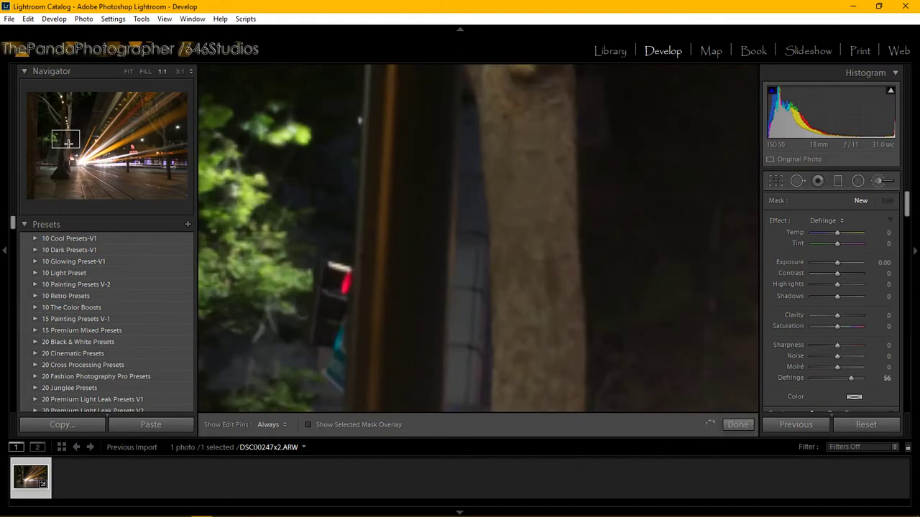
mouse_move(67, 143)
left_mouse_down()
mouse_move(63, 153)
mouse_move(86, 160)
mouse_move(75, 159)
left_mouse_up()
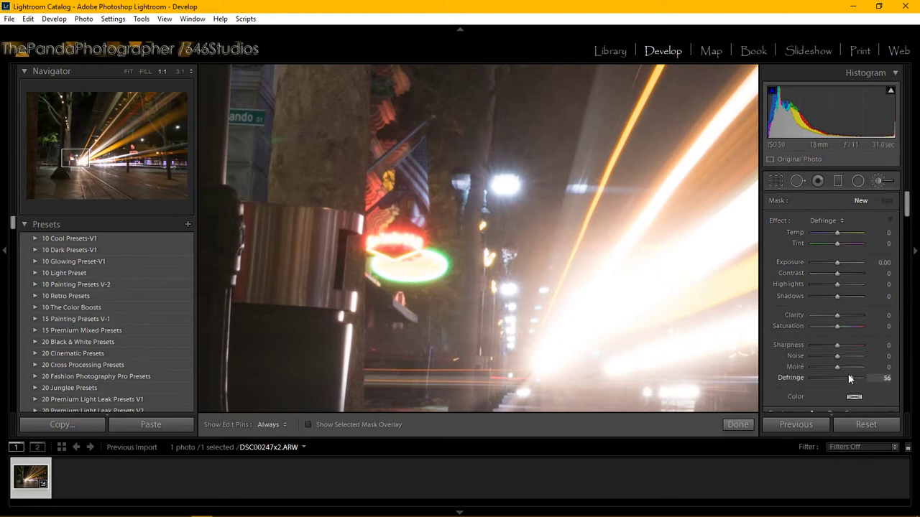
left_click(508, 184)
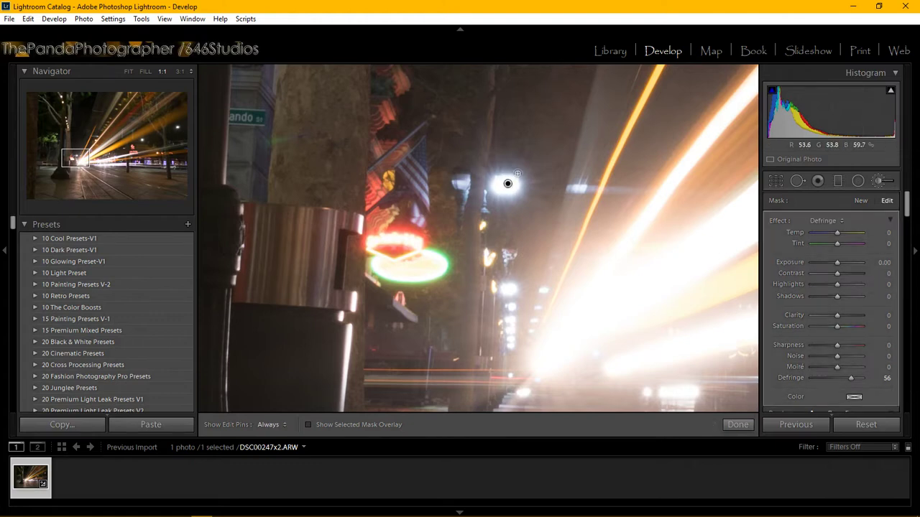
key("h")
key("h")
key("h")
key("h")
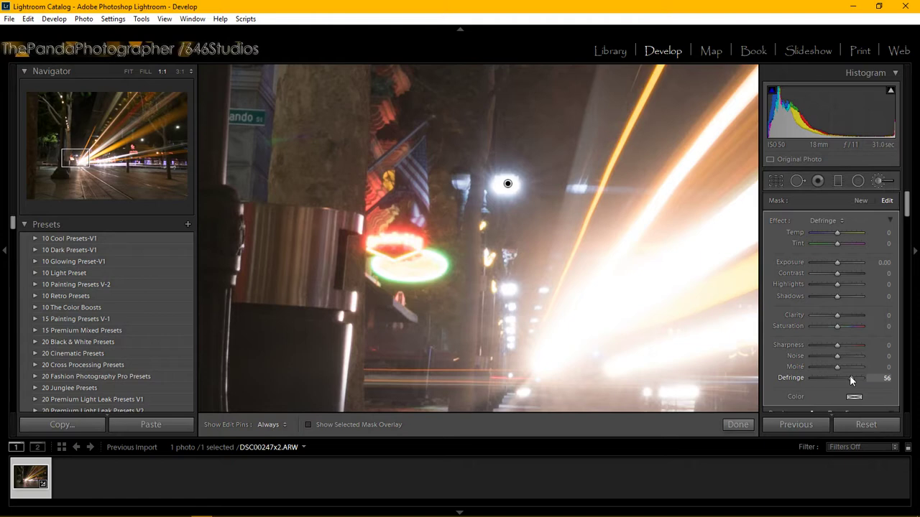
Set the brush's Defringe amount to 68 and toggle the edit pins while checking the neon sign
left_click_drag(850, 376, 853, 377)
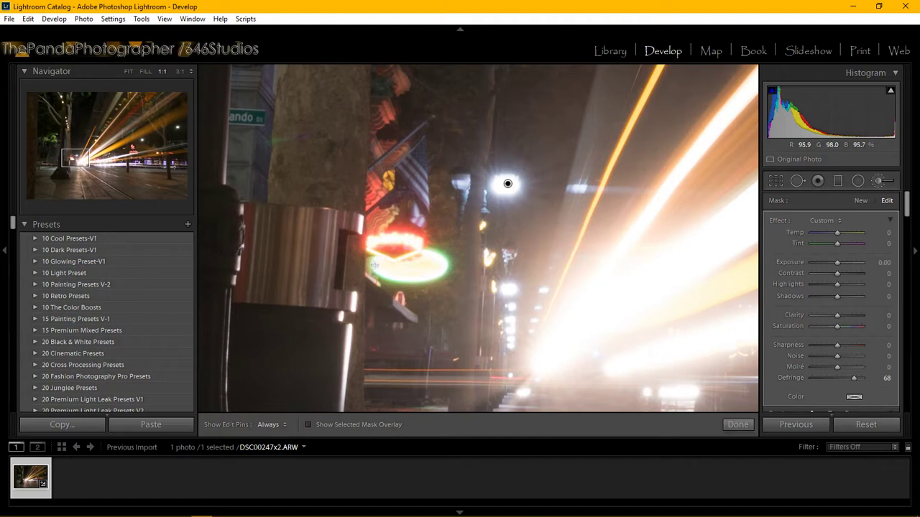
key("h")
key("h")
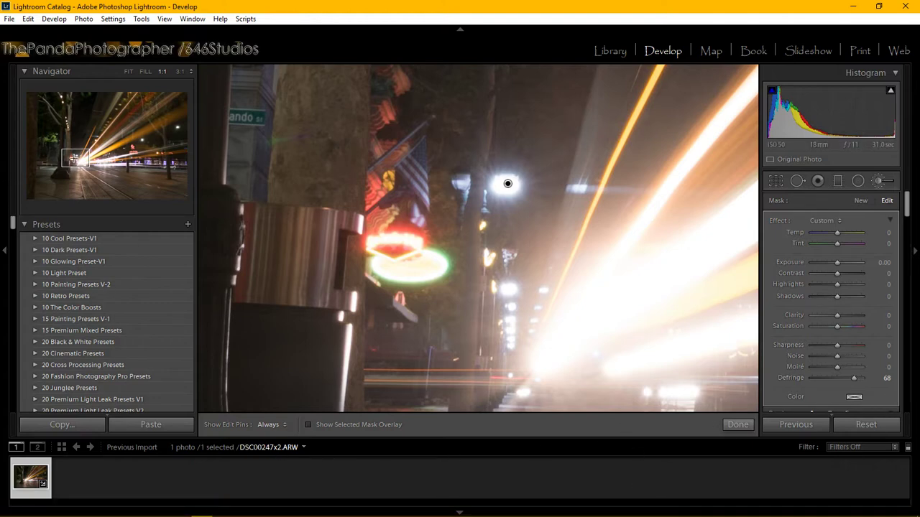
Examine the shopfront lights, starburst street lamps and restaurant sign at 1:1 while toggling the edit pins, and return to the fitted view
left_click_drag(72, 154, 111, 159)
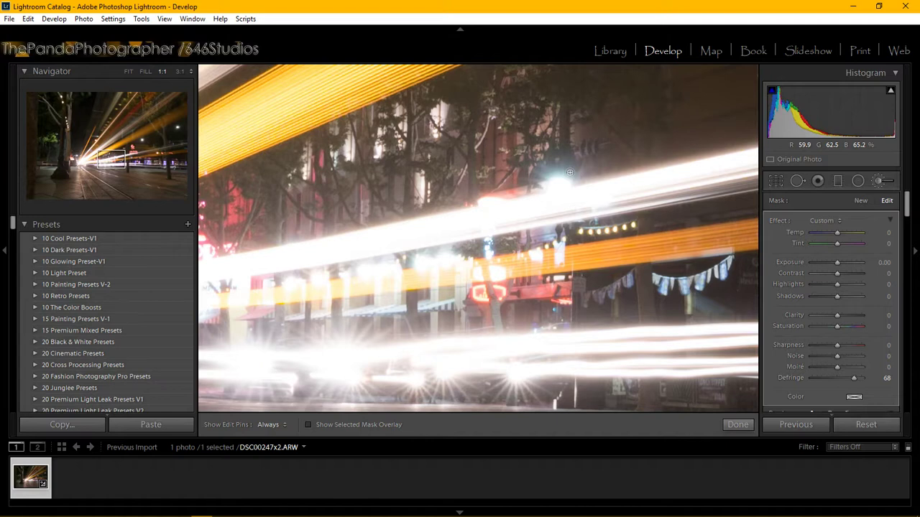
key("h")
key("h")
key("h")
key("h")
left_click_drag(112, 159, 141, 143)
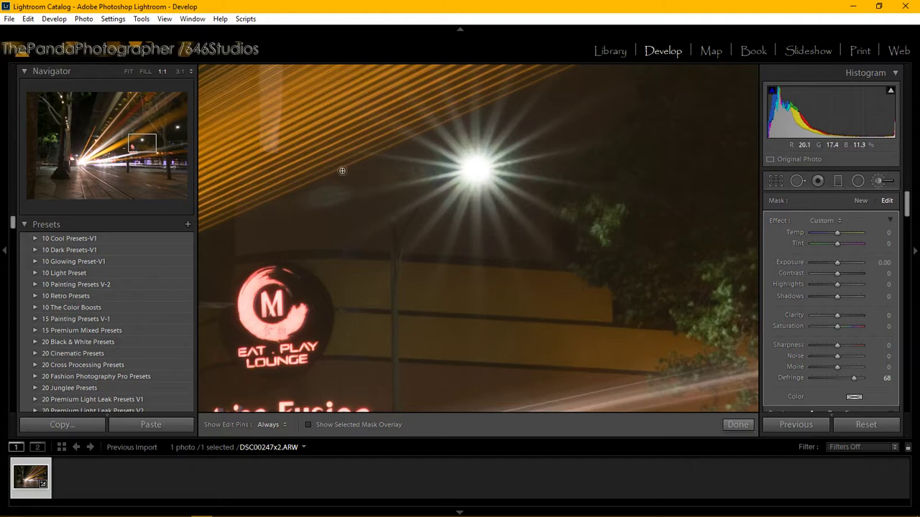
left_click_drag(145, 143, 177, 128)
key("h")
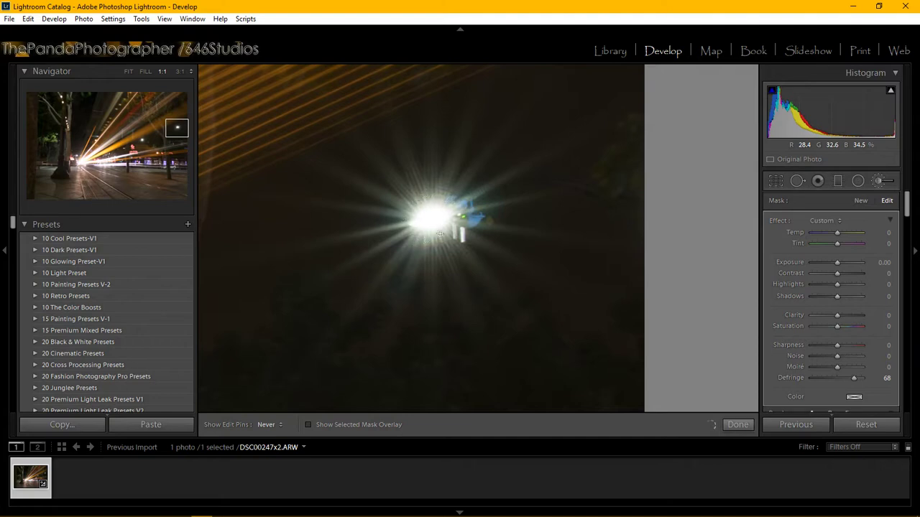
key("h")
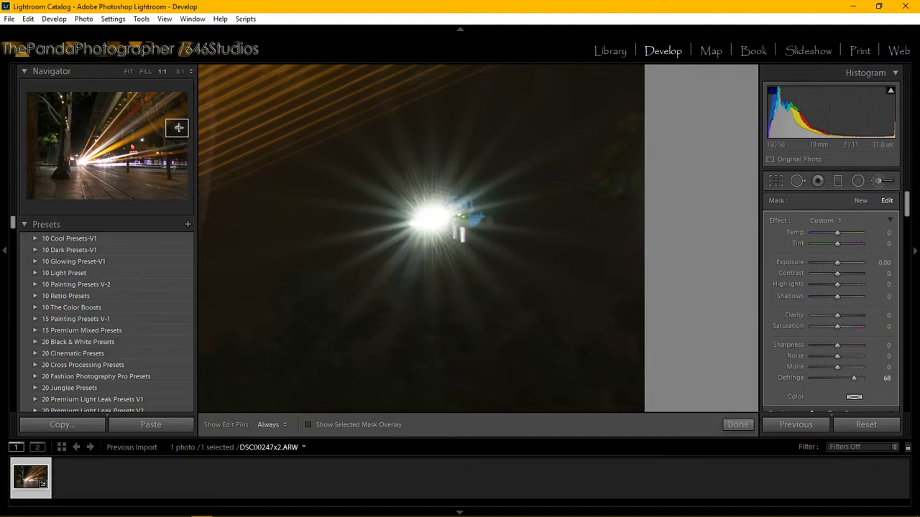
left_click_drag(177, 128, 145, 138)
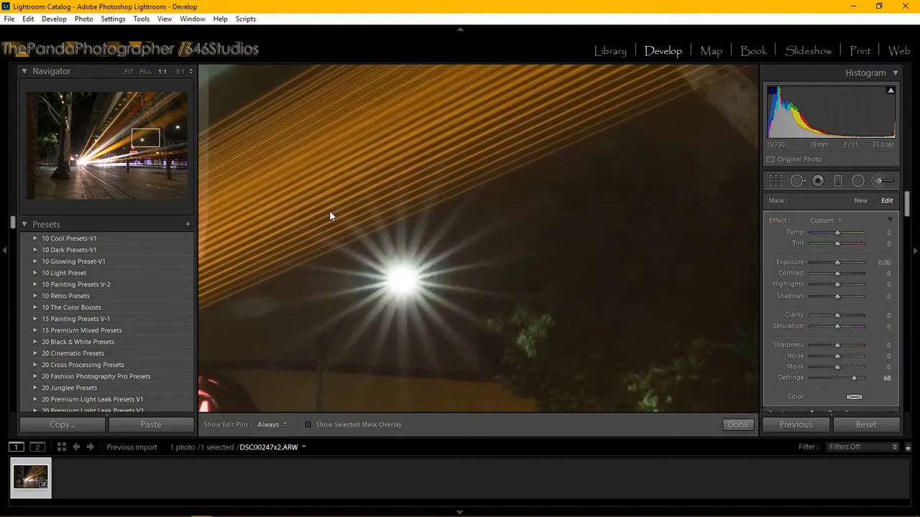
key("h")
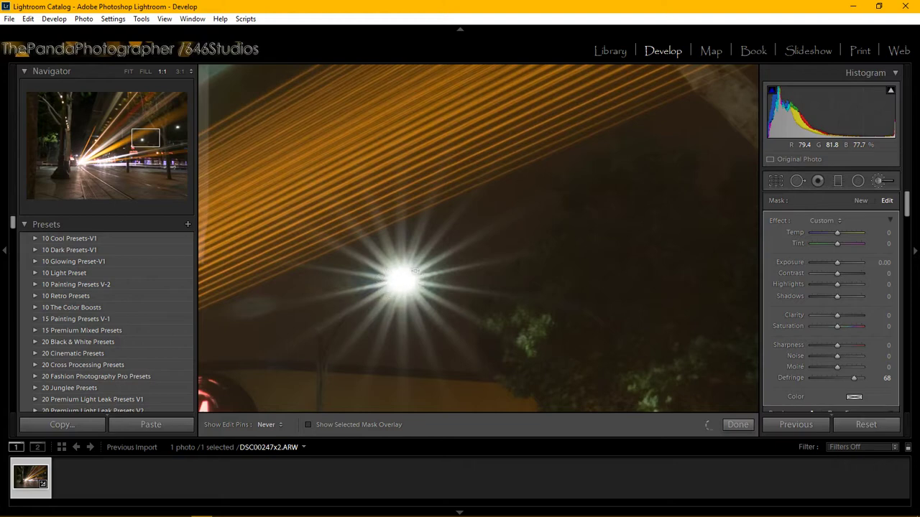
key("h")
left_click(133, 154)
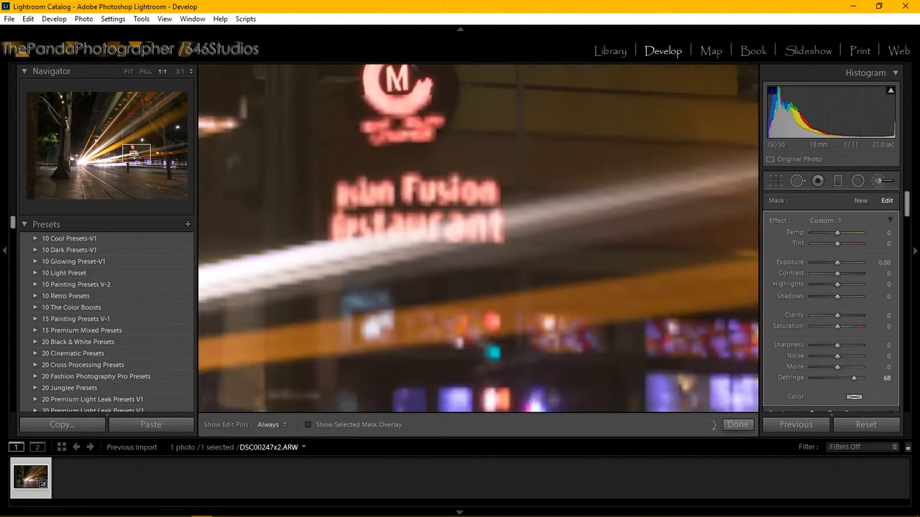
mouse_move(133, 155)
left_mouse_down()
mouse_move(108, 141)
mouse_move(74, 141)
mouse_move(129, 108)
mouse_move(135, 118)
mouse_move(98, 138)
mouse_move(83, 160)
mouse_move(92, 170)
mouse_move(80, 174)
mouse_move(75, 159)
mouse_move(96, 154)
mouse_move(90, 183)
mouse_move(75, 184)
mouse_move(174, 169)
left_mouse_up()
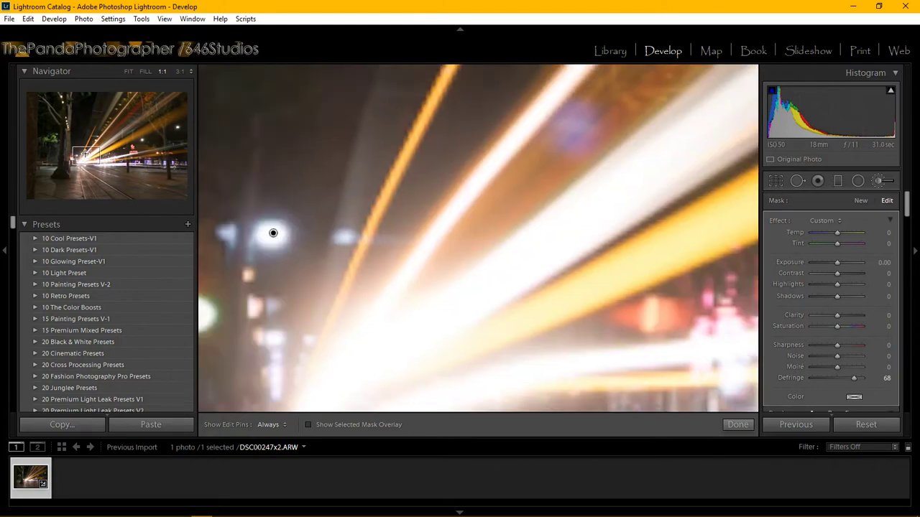
left_click(85, 154)
key("z")
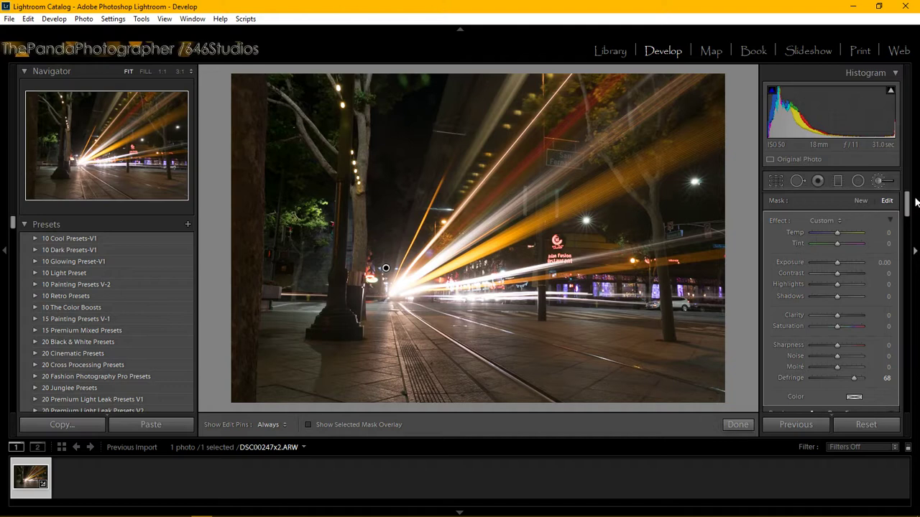
Set the photo's sharpening to Amount 35, Radius 1.1 and Detail 40, with the whole photo in the Detail preview
left_click_drag(907, 207, 909, 325)
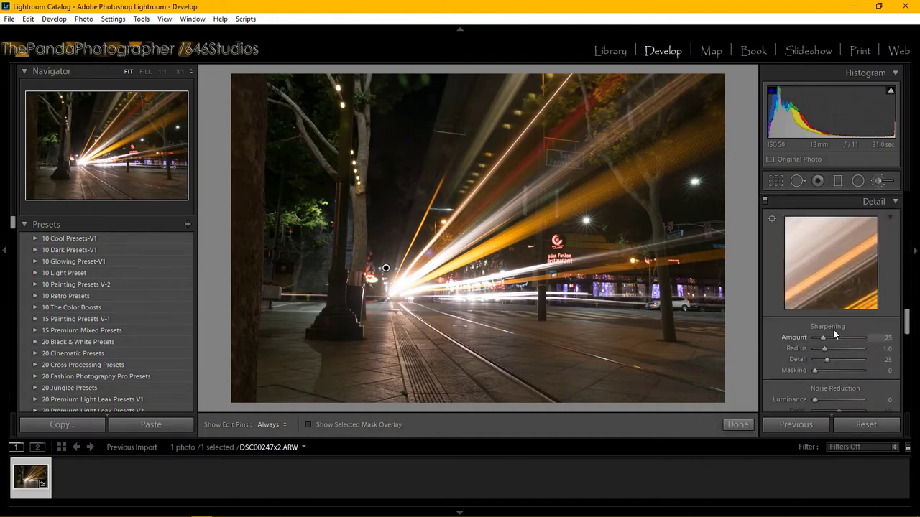
left_click(839, 266)
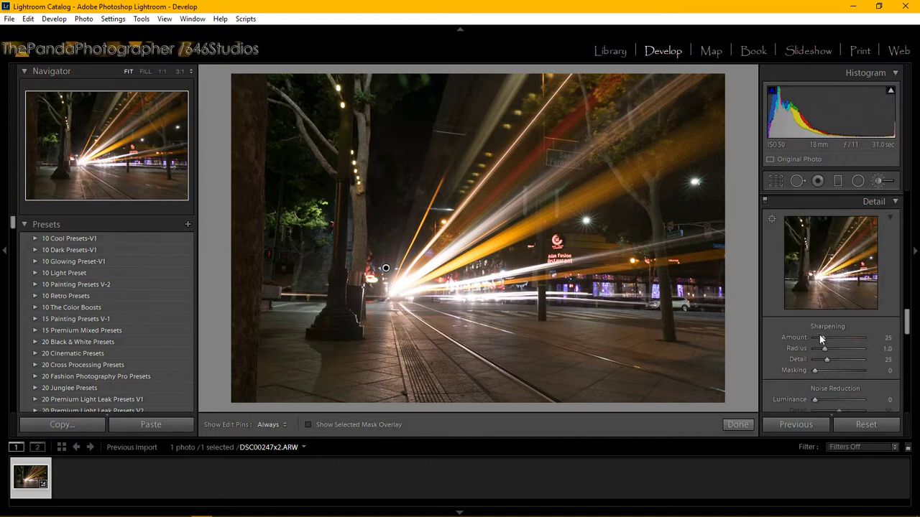
left_click(889, 339)
type("3")
key("Return")
left_click(888, 349)
type("1.1")
key("Return")
left_click(888, 359)
type("40")
key("Return")
Set the sharpening Masking to 39 using the black-and-white mask preview, and view the light trails at 1:1
left_click(815, 371, "alt")
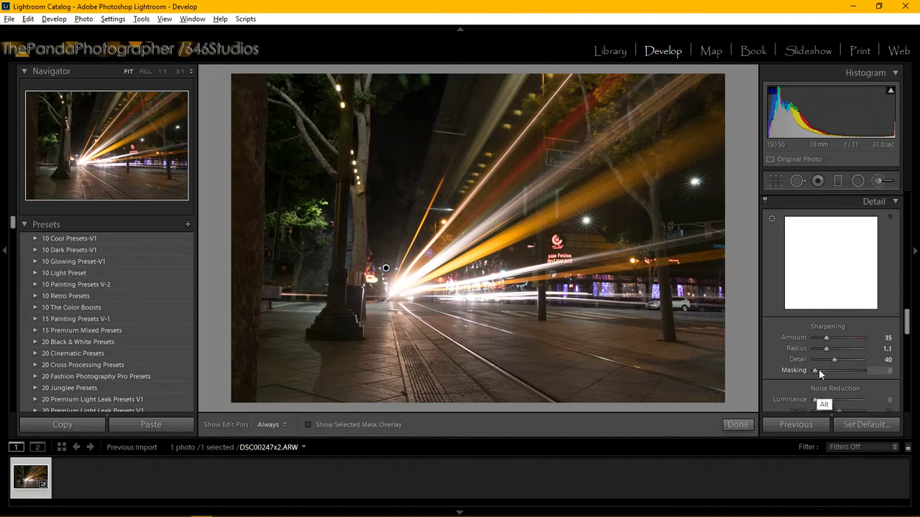
left_click_drag(818, 369, 838, 368)
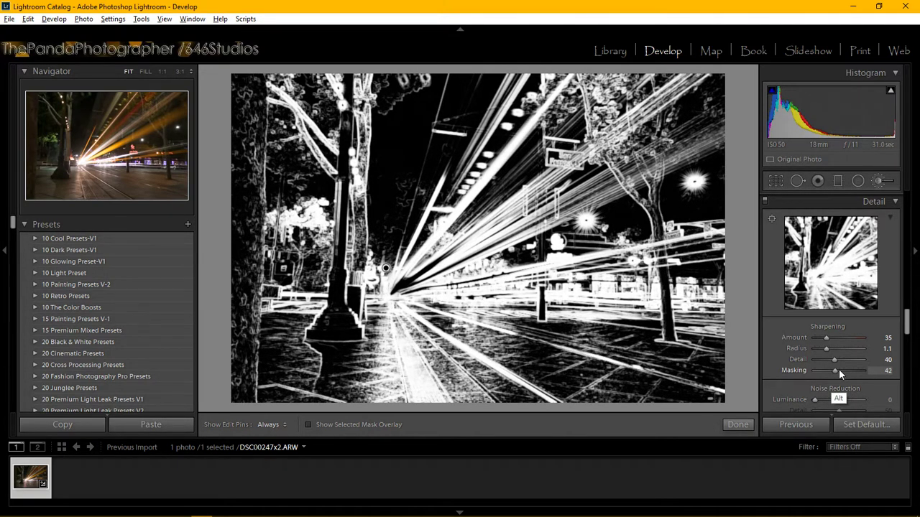
left_click_drag(838, 369, 837, 366)
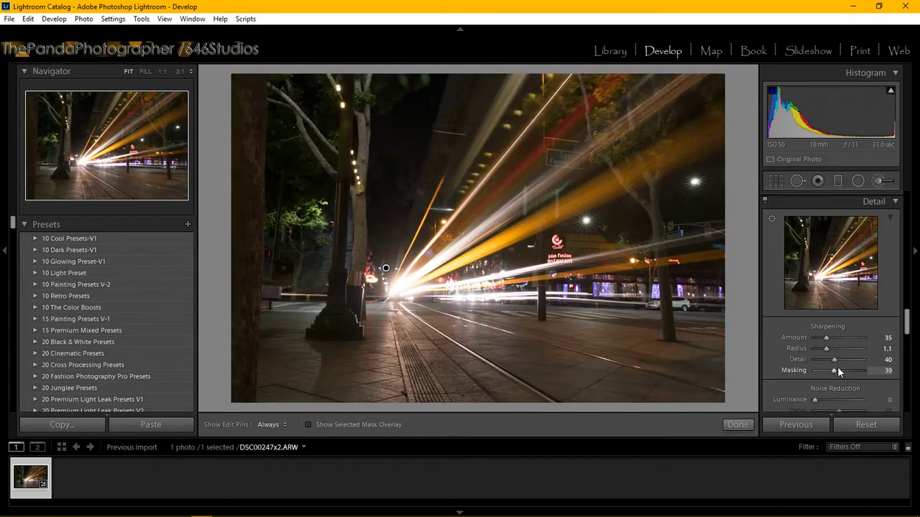
left_click(102, 154)
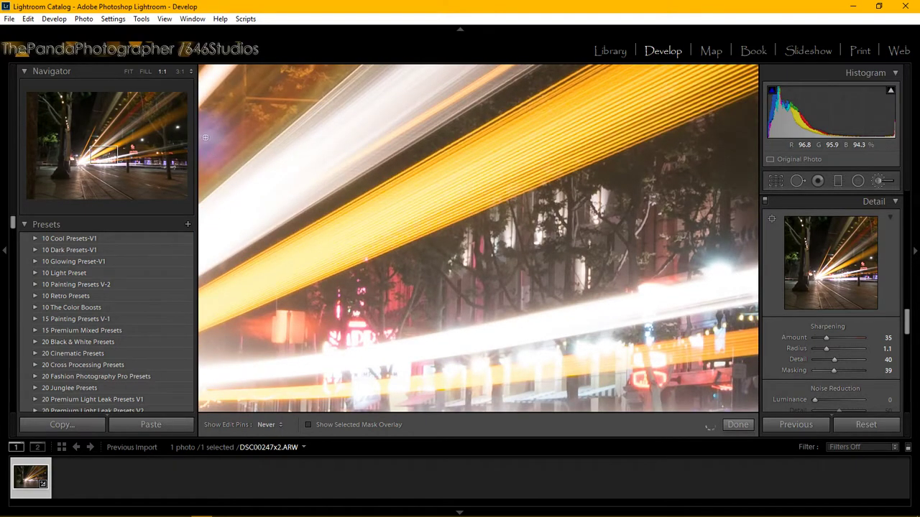
Inspect the street sign and tree trunk at 1:1, and raise the lens profile's Distortion amount to 200
mouse_move(90, 151)
left_mouse_down()
mouse_move(132, 149)
mouse_move(115, 158)
mouse_move(129, 170)
mouse_move(133, 151)
mouse_move(83, 146)
mouse_move(76, 166)
mouse_move(72, 157)
left_mouse_up()
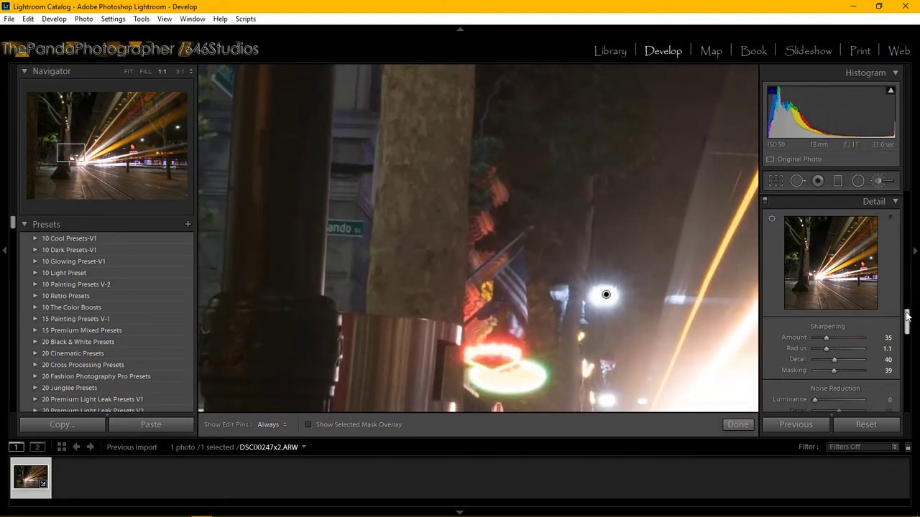
scroll(909, 317, "down", 5)
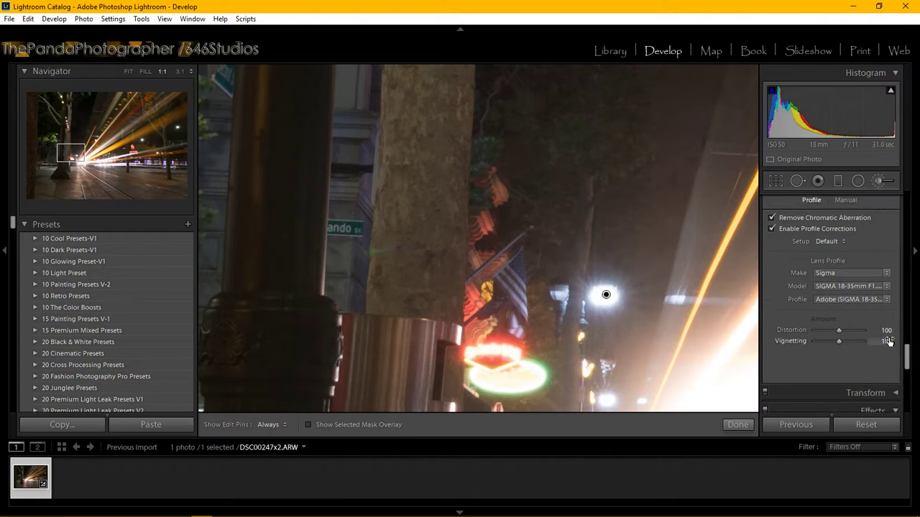
left_click(839, 330)
left_click_drag(123, 153, 86, 159)
left_click_drag(839, 331, 860, 334)
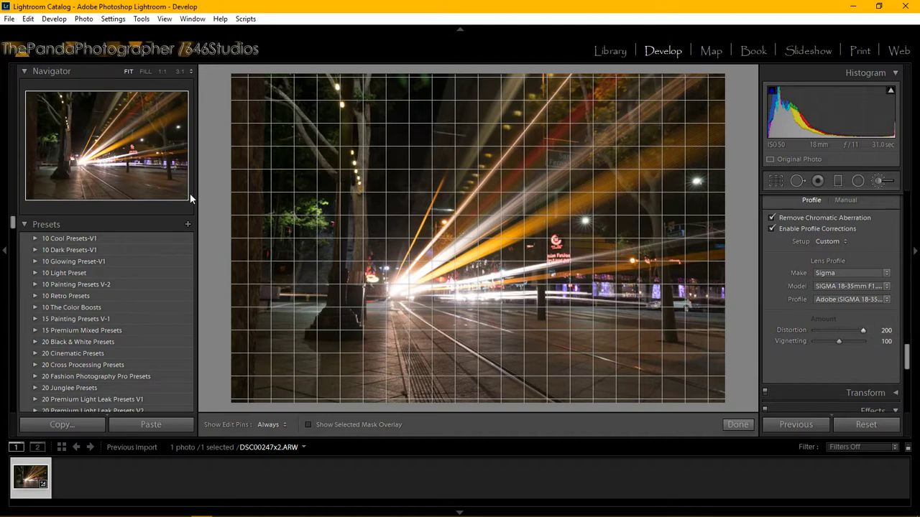
Set the lens profile's Distortion amount to 7 while checking the white car at 1:1, and return to the fitted view
left_click(168, 170)
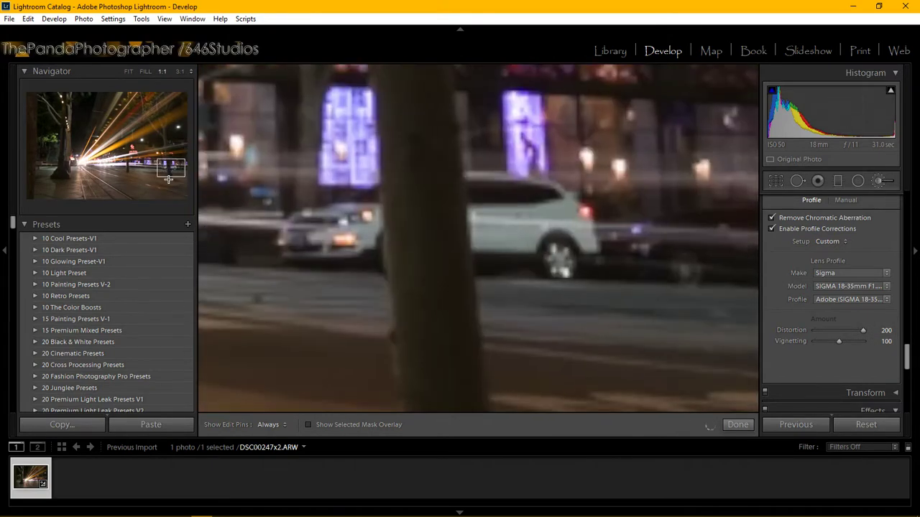
left_click(863, 330)
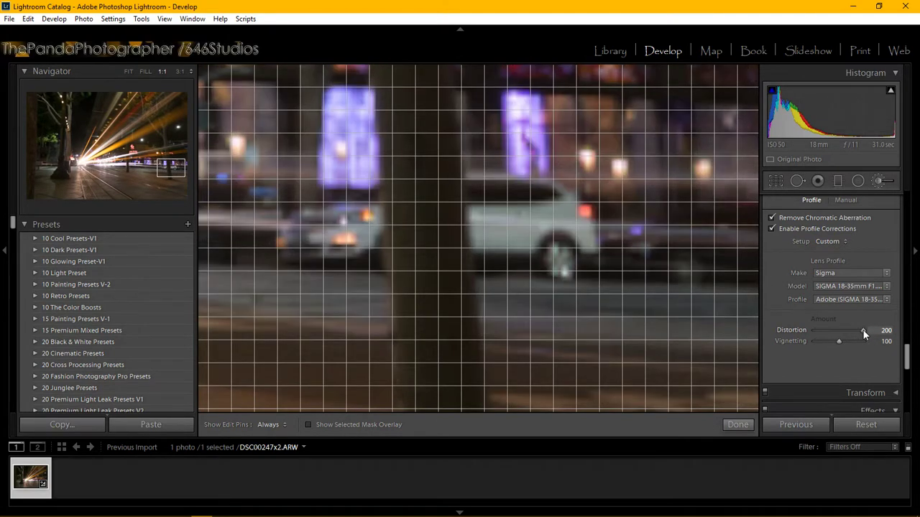
left_click_drag(862, 330, 840, 333)
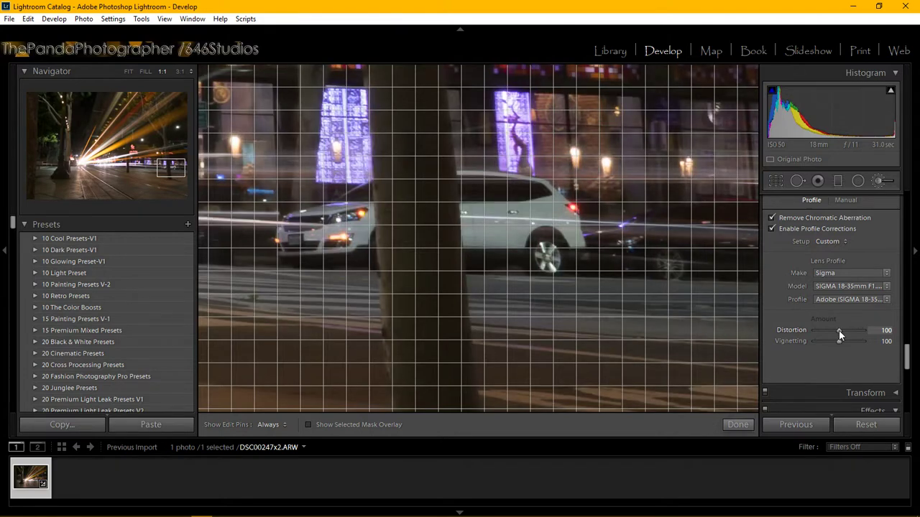
left_click_drag(839, 331, 817, 331)
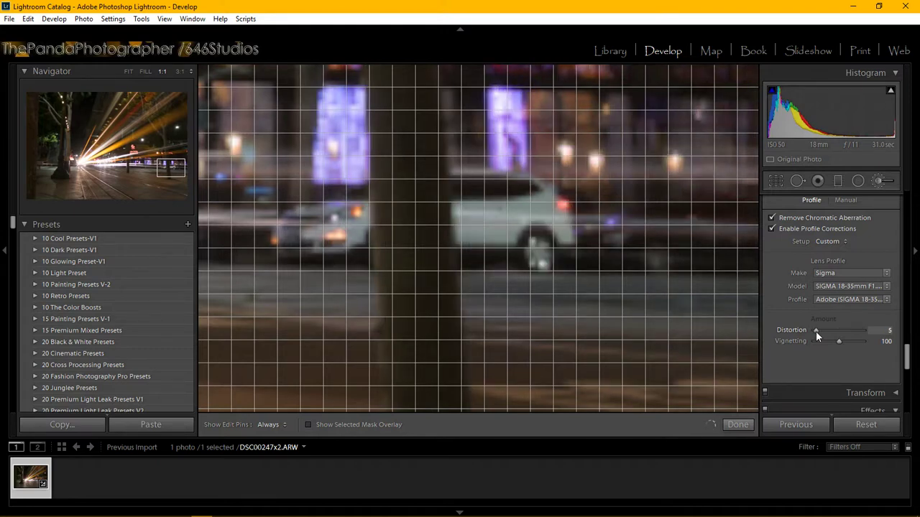
left_click_drag(816, 331, 817, 331)
left_click_drag(817, 332, 816, 332)
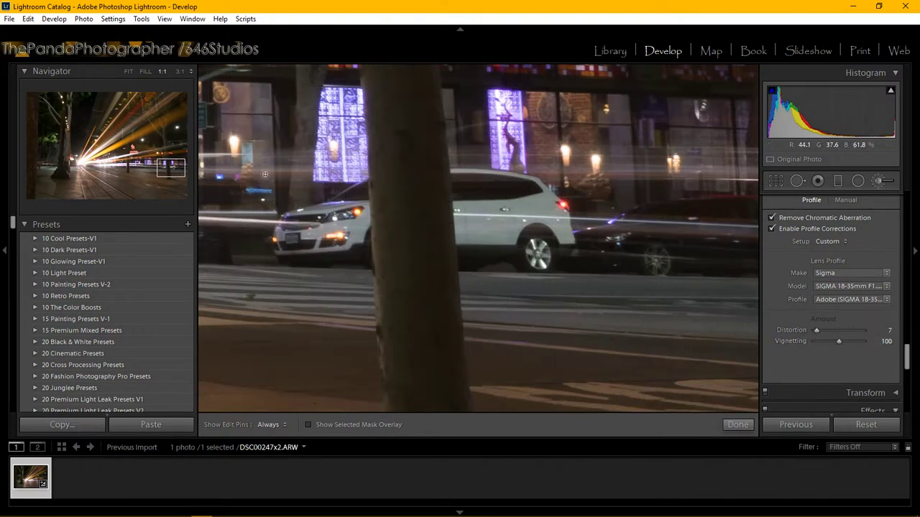
left_click(101, 162)
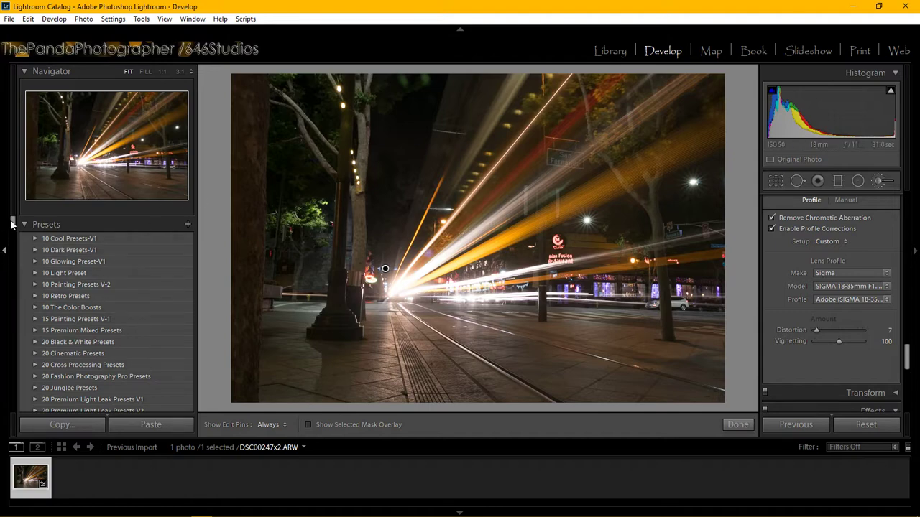
Apply the beart HDR Night Vision preset from the 646Studios HDR Premium Lightroom presets
left_click_drag(13, 224, 25, 325)
left_click(35, 370)
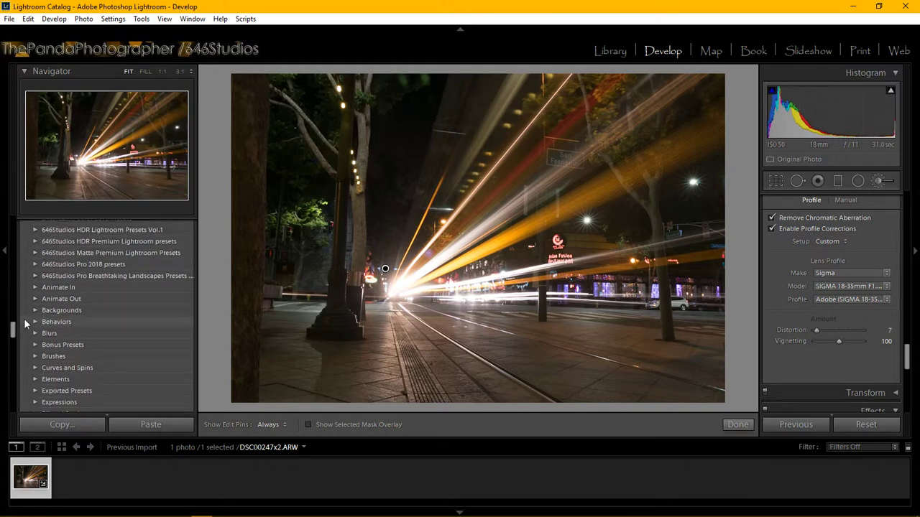
left_click(34, 241)
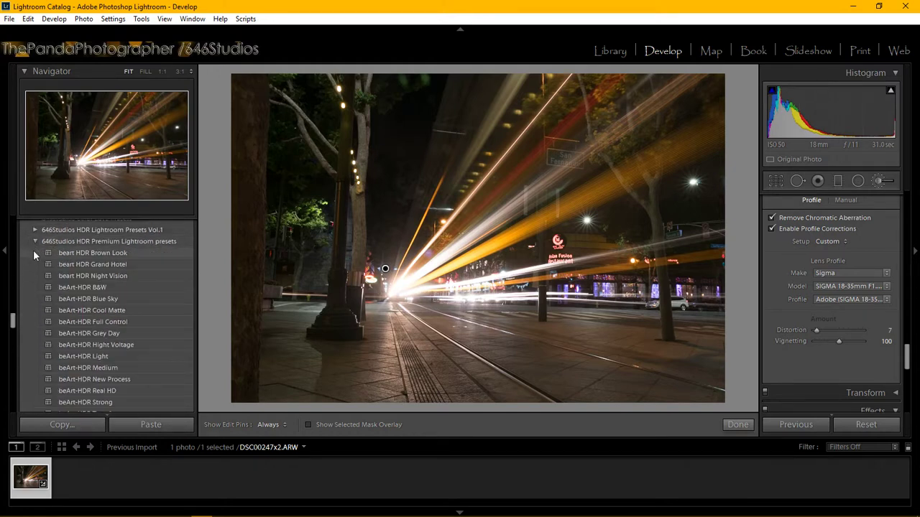
left_click(127, 276)
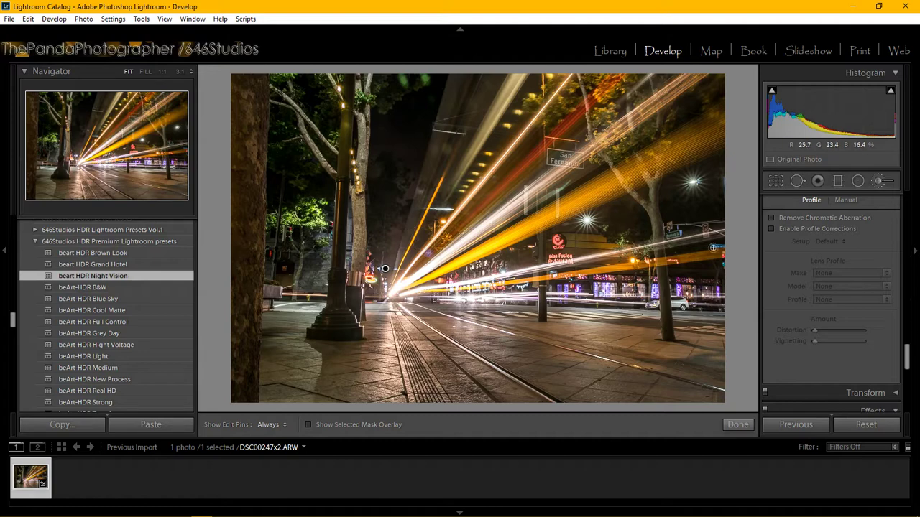
Turn on chromatic aberration removal and profile corrections, and set the profile's Distortion amount to 2
left_click(771, 218)
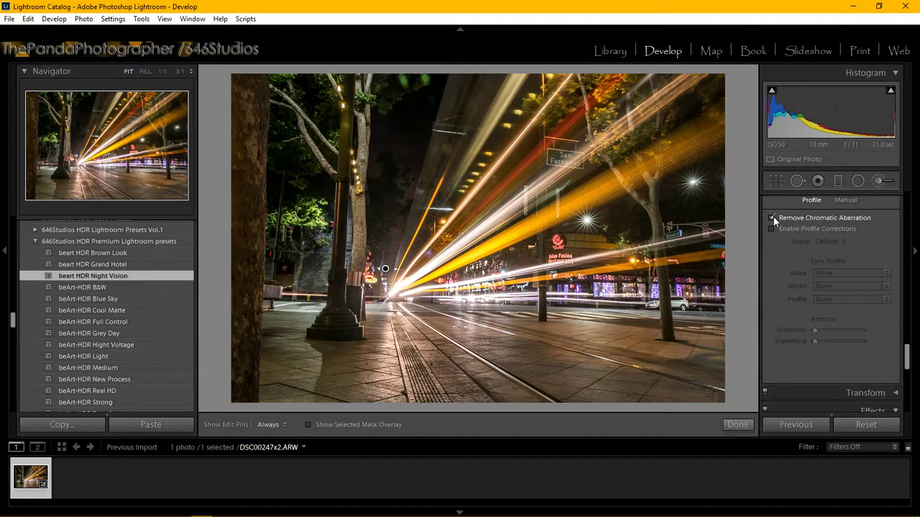
left_click(771, 229)
left_click_drag(838, 330, 814, 330)
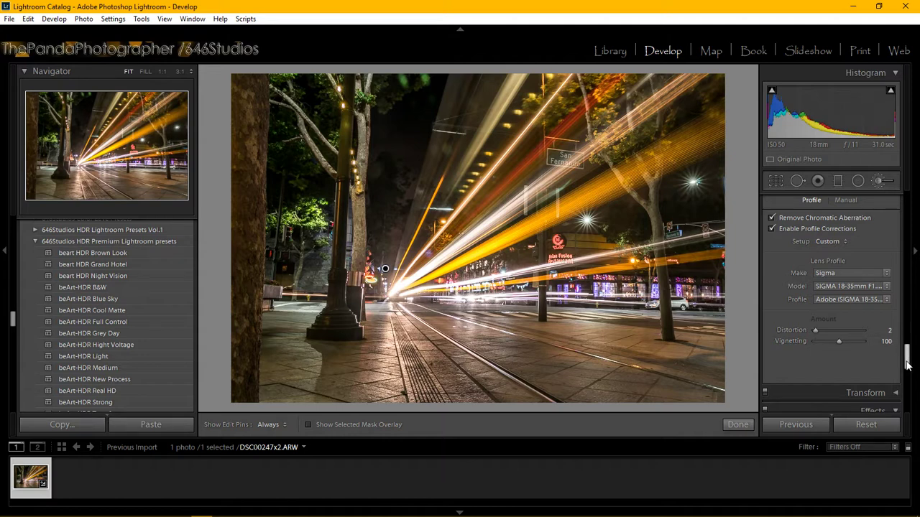
Set the photo's sharpening Amount to 35 and Radius to 1.1, and preview the Masking
scroll(908, 340, "up", 3)
left_click_drag(910, 335, 911, 326)
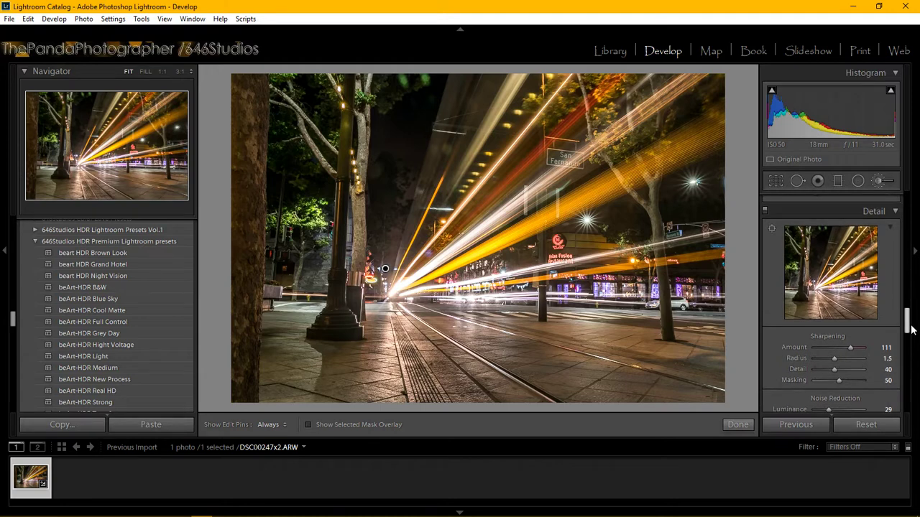
left_click(885, 348)
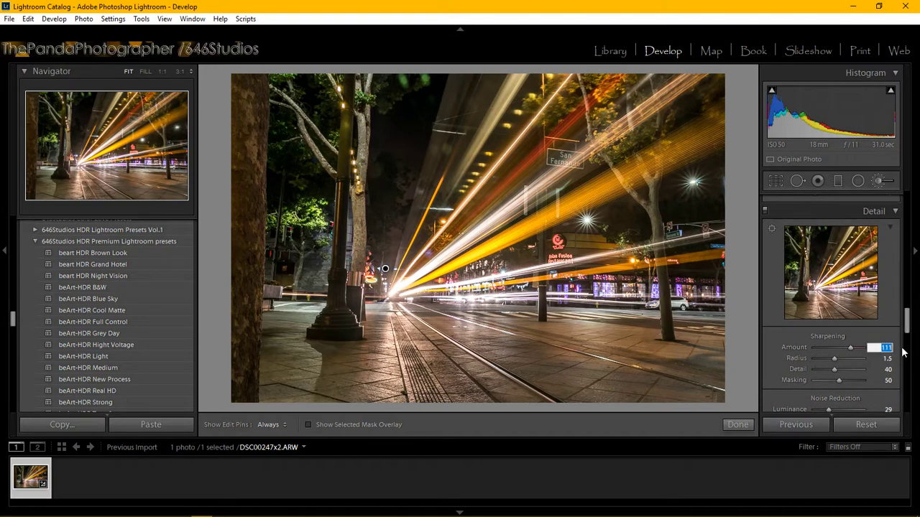
type("35")
key("Return")
left_click(887, 359)
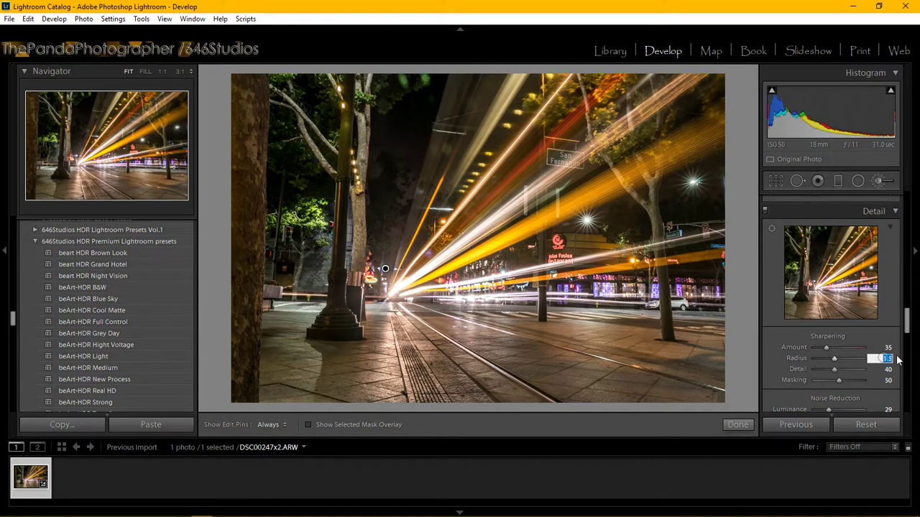
type("1.1")
key("Return")
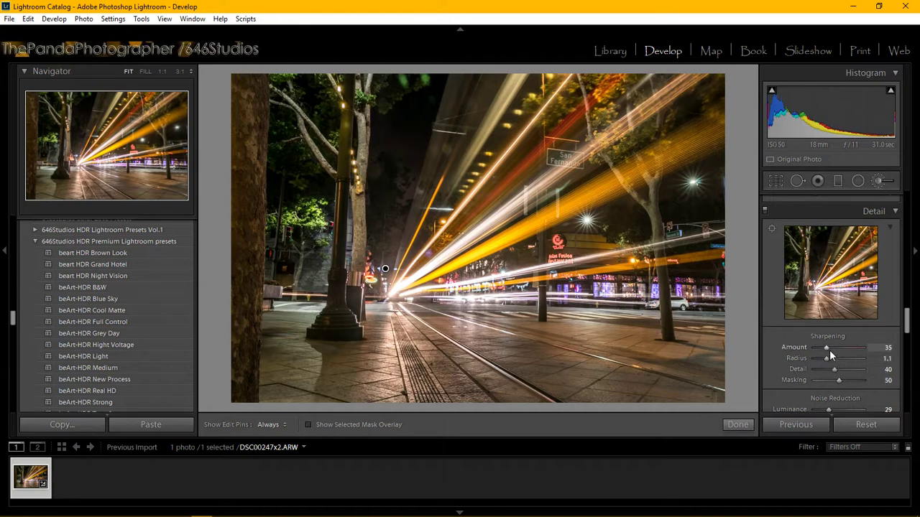
key("alt")
left_click_drag(838, 380, 839, 381)
Toggle the edit pins on the photo and close the adjustment brush
key("h")
key("h")
key("h")
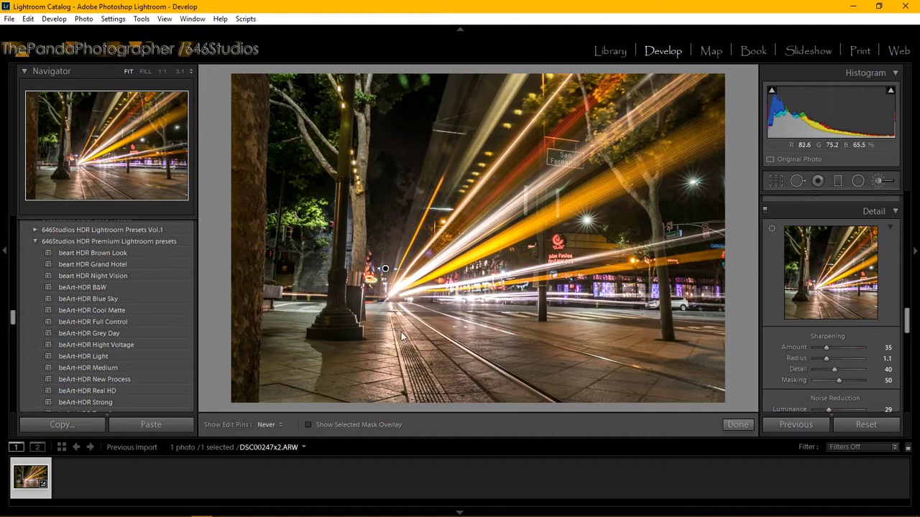
key("h")
key("h")
key("h")
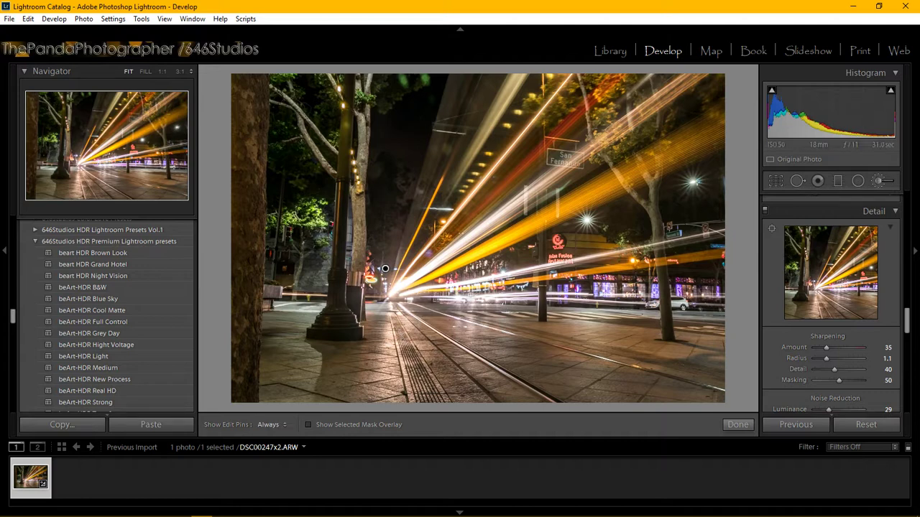
left_click(736, 424)
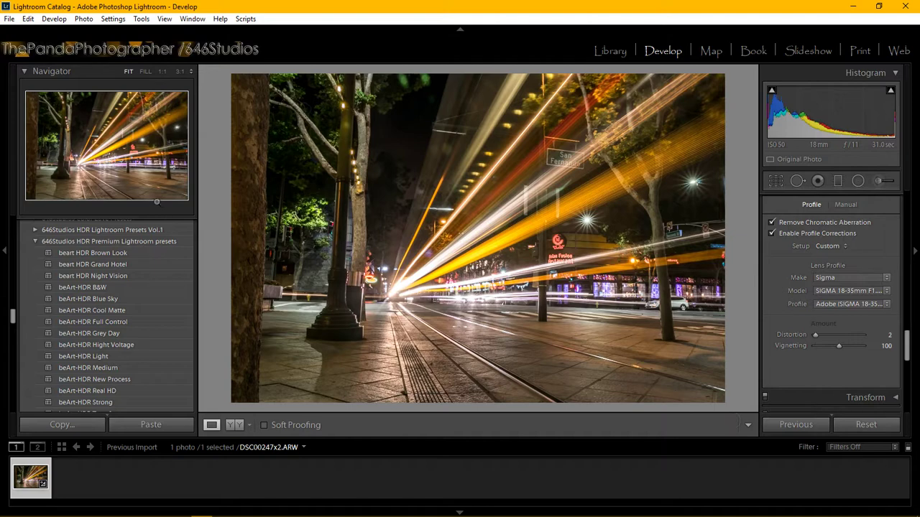
Examine the light trails, the paving, the white car and the lamp post's base at 1:1
left_click(85, 157)
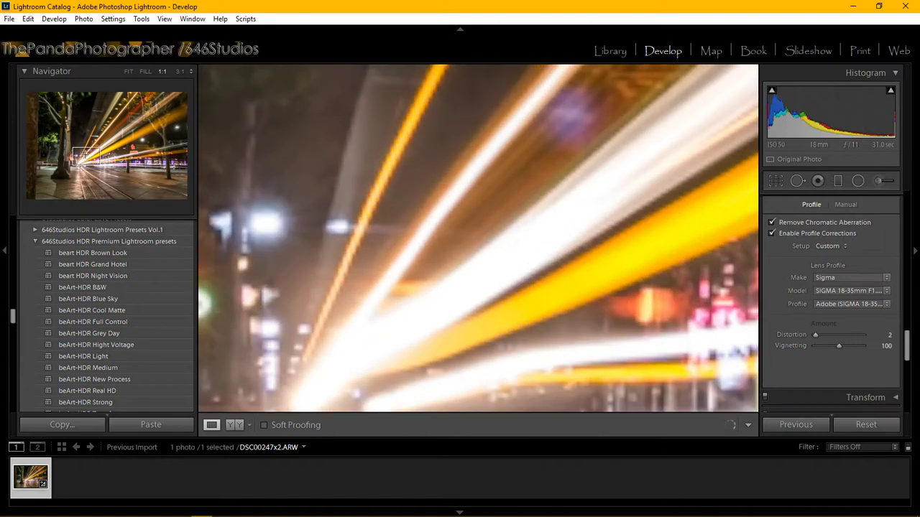
left_click_drag(84, 155, 88, 178)
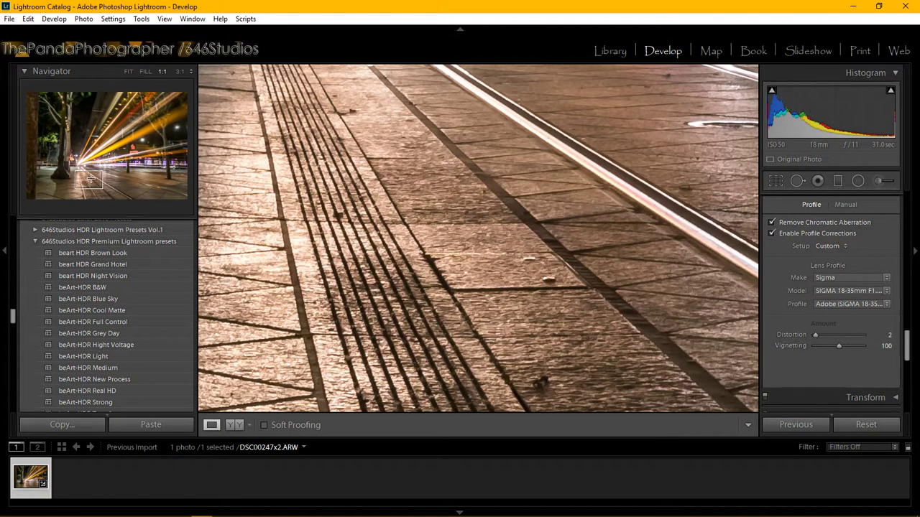
left_click_drag(90, 178, 44, 164)
left_click_drag(101, 160, 167, 169)
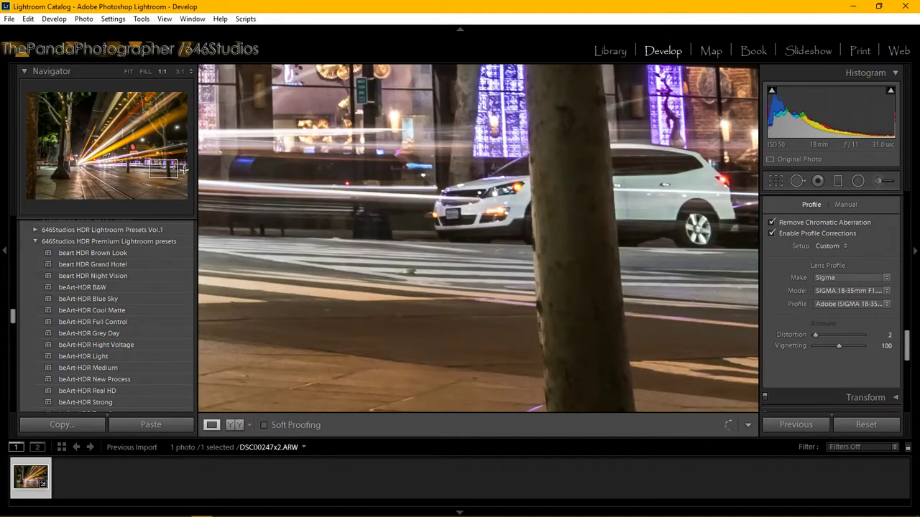
left_click_drag(166, 168, 75, 170)
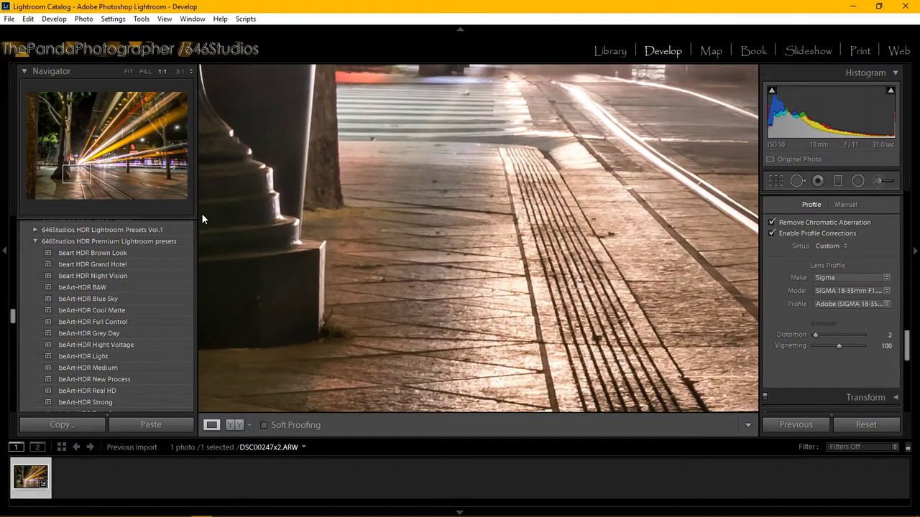
Set the HSL luminance of Red to +10 and Orange to +18, judging the whole photo in the fitted view
left_click_drag(910, 346, 907, 265)
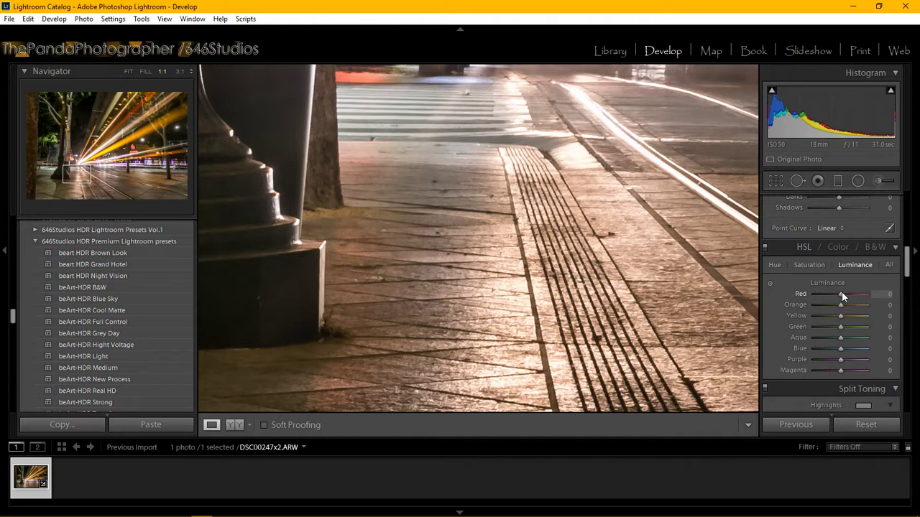
left_click_drag(842, 291, 840, 292)
left_click(129, 72)
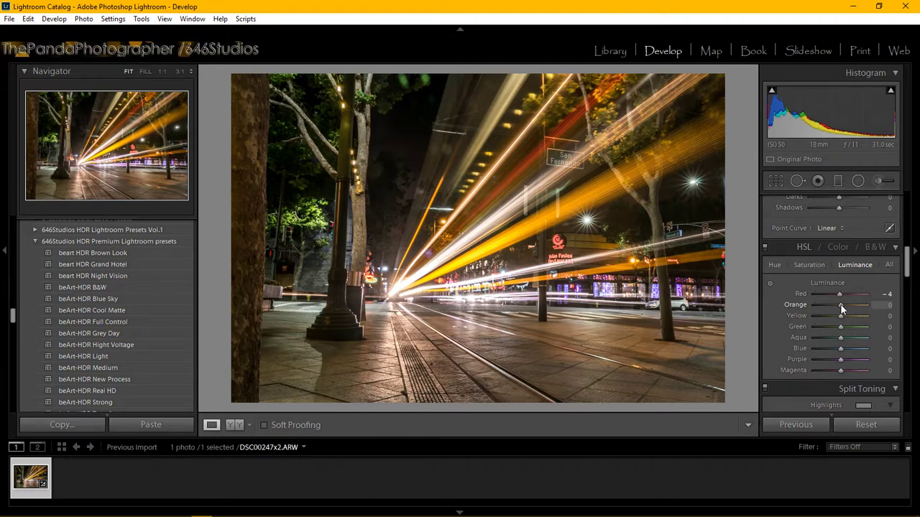
left_click_drag(842, 308, 845, 305)
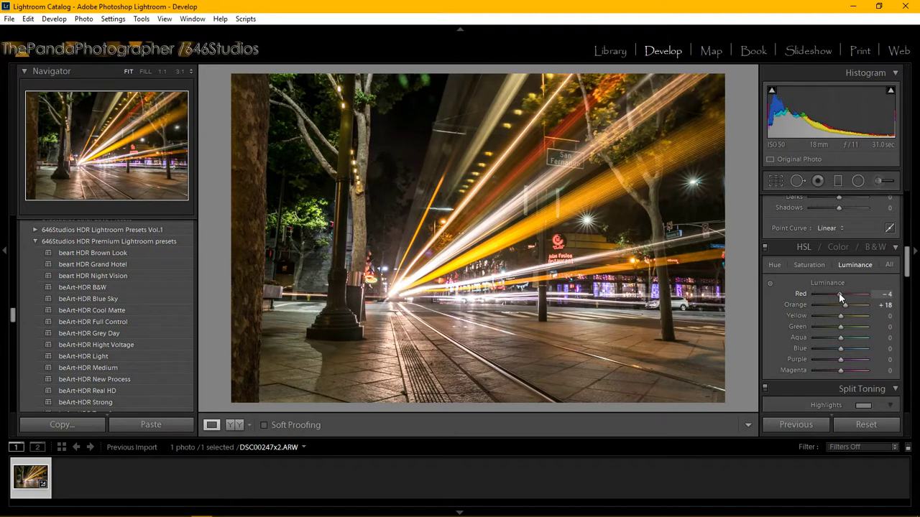
left_click_drag(838, 292, 844, 296)
left_click(888, 295)
type("10")
key("Return")
Lower the HSL luminance of Green to -13, Yellow to -7 and Blue to -20
mouse_move(840, 327)
left_mouse_down()
mouse_move(829, 326)
mouse_move(864, 325)
mouse_move(826, 327)
mouse_move(838, 326)
left_mouse_up()
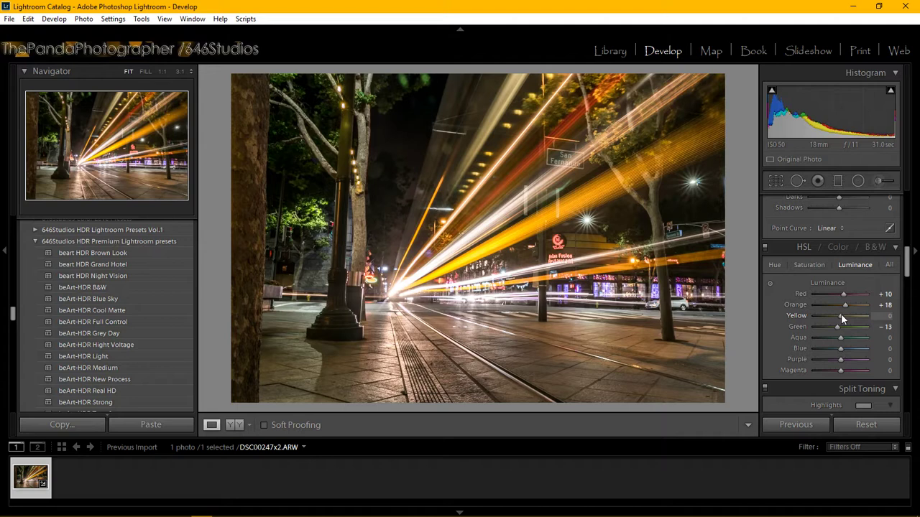
left_click_drag(840, 314, 839, 314)
left_click_drag(841, 348, 835, 348)
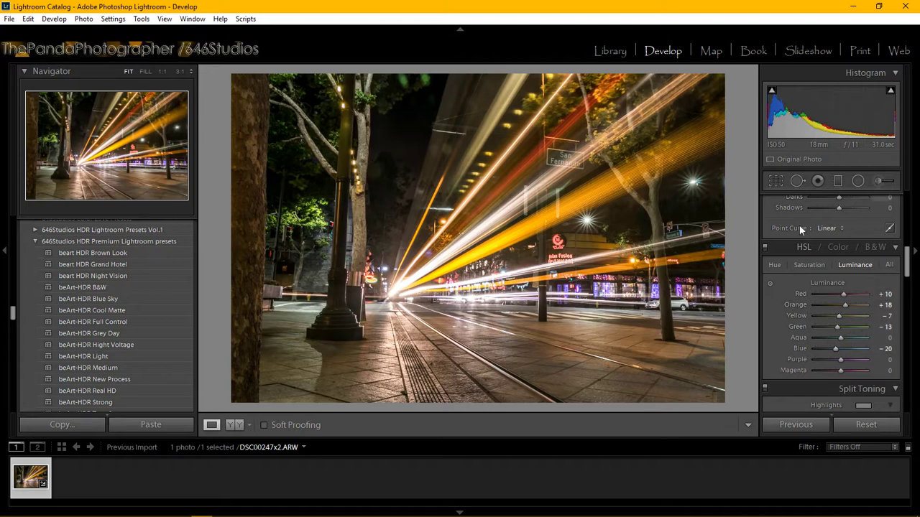
Shift the HSL hue of Red to -9, Orange to -7 and Green to +29
left_click(809, 264)
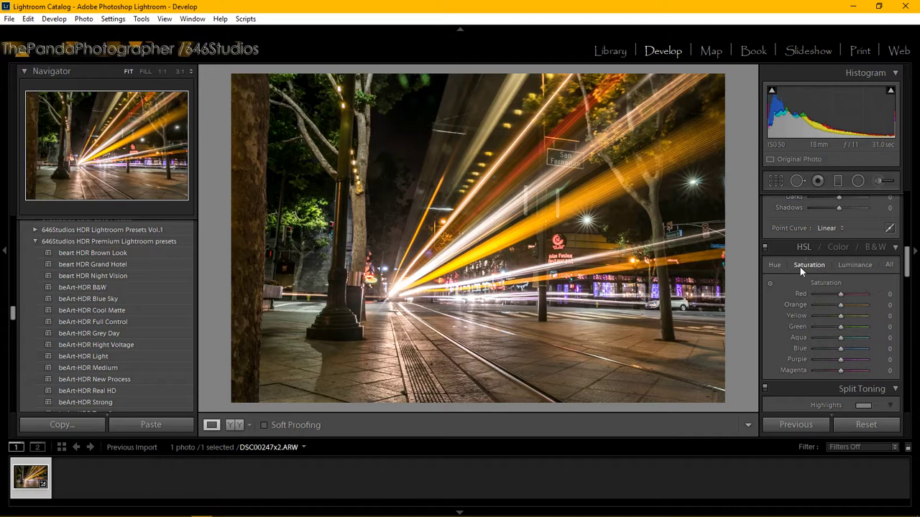
left_click(778, 264)
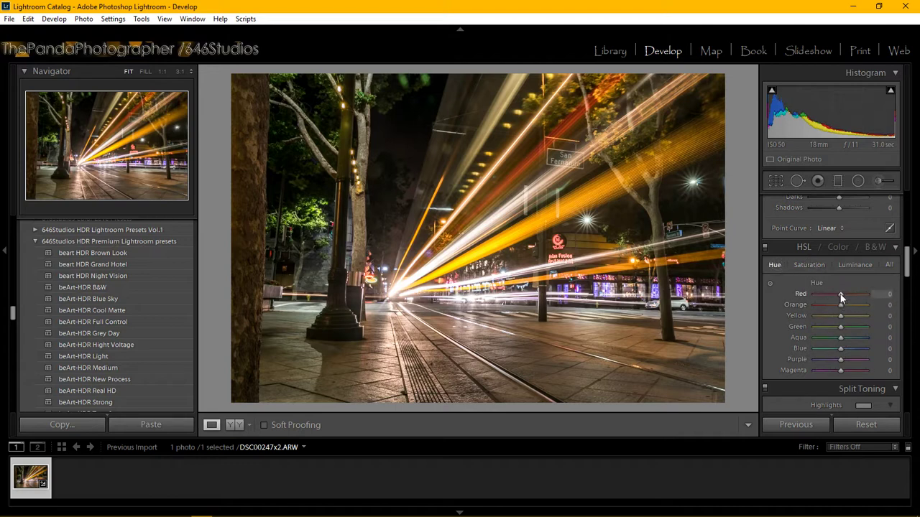
mouse_move(839, 295)
left_mouse_down()
mouse_move(825, 293)
mouse_move(849, 296)
mouse_move(831, 294)
left_mouse_up()
left_click_drag(834, 293, 838, 293)
left_click_drag(832, 306, 840, 306)
mouse_move(842, 328)
left_mouse_down()
mouse_move(860, 330)
mouse_move(849, 325)
left_mouse_up()
Collapse the HDR Premium preset group and apply the SaP | 6-Vignette - Black Dreamy preset
left_click(36, 241)
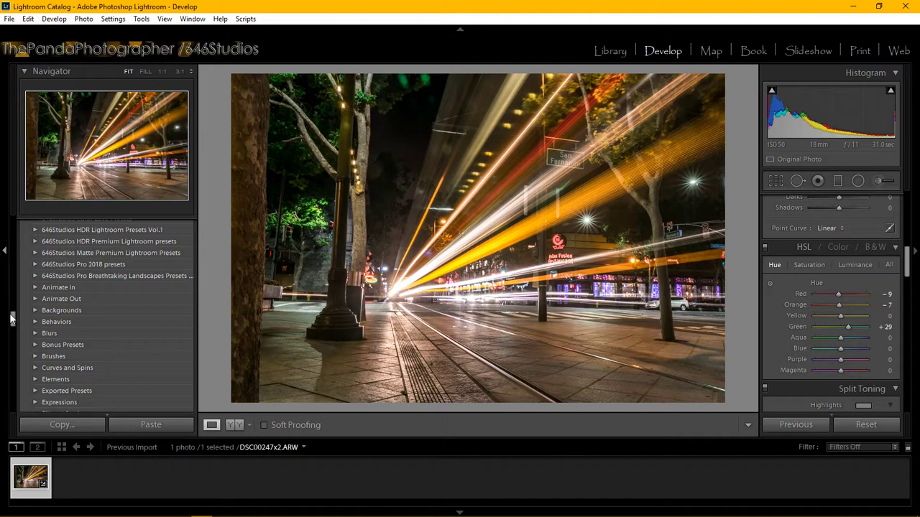
mouse_move(12, 316)
left_mouse_down()
mouse_move(16, 281)
mouse_move(16, 311)
mouse_move(11, 304)
left_mouse_up()
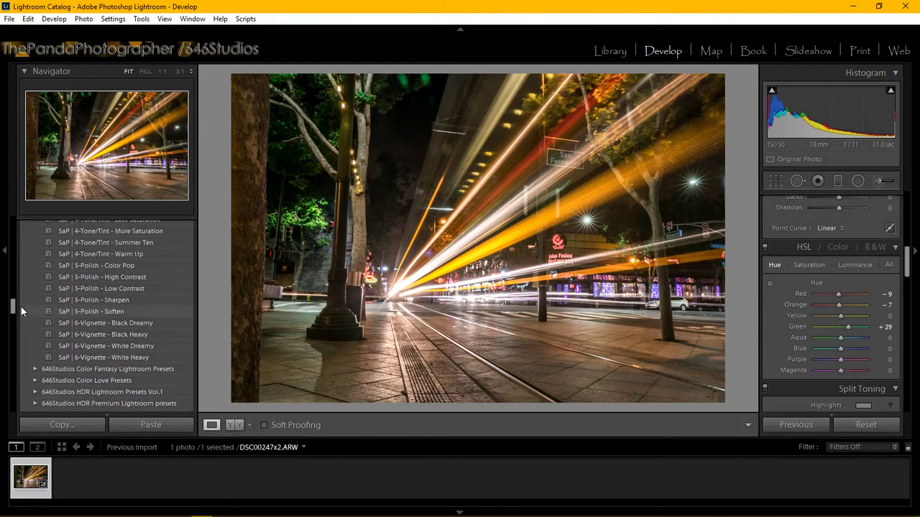
left_click(154, 324)
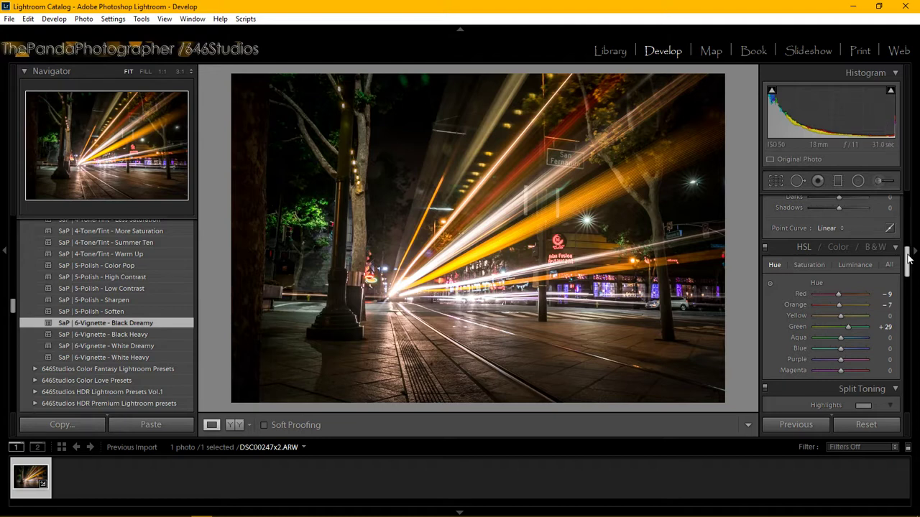
Try the Camera Standard profile in Camera Calibration and switch back to Adobe Standard
left_click_drag(907, 257, 910, 270)
scroll(906, 266, "down", 5)
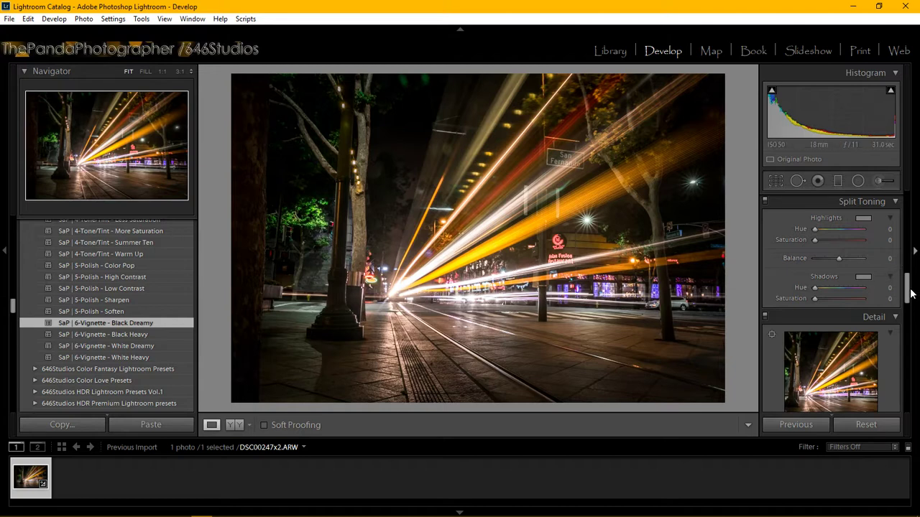
left_click_drag(913, 289, 910, 386)
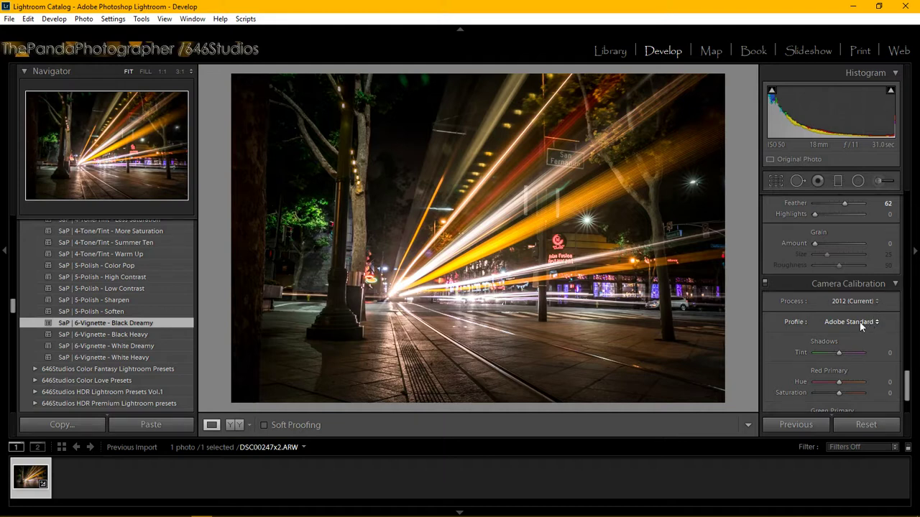
left_click(859, 322)
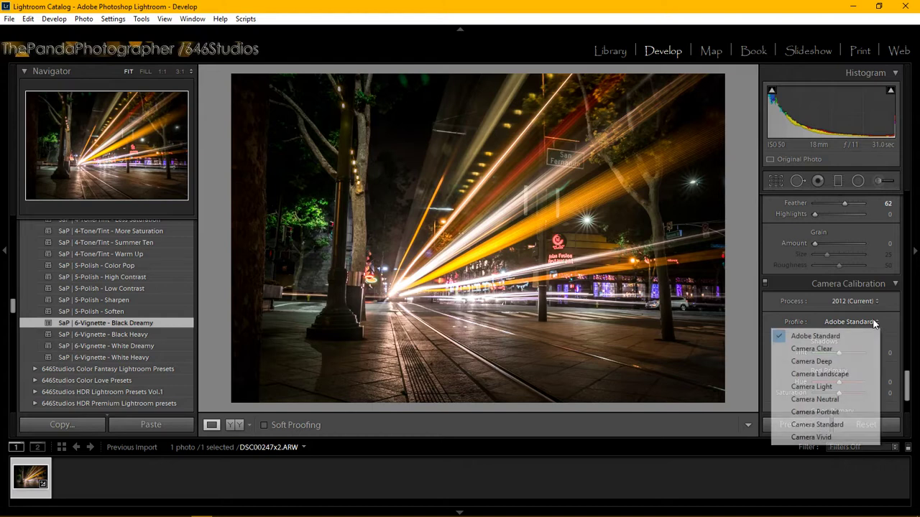
left_click(850, 425)
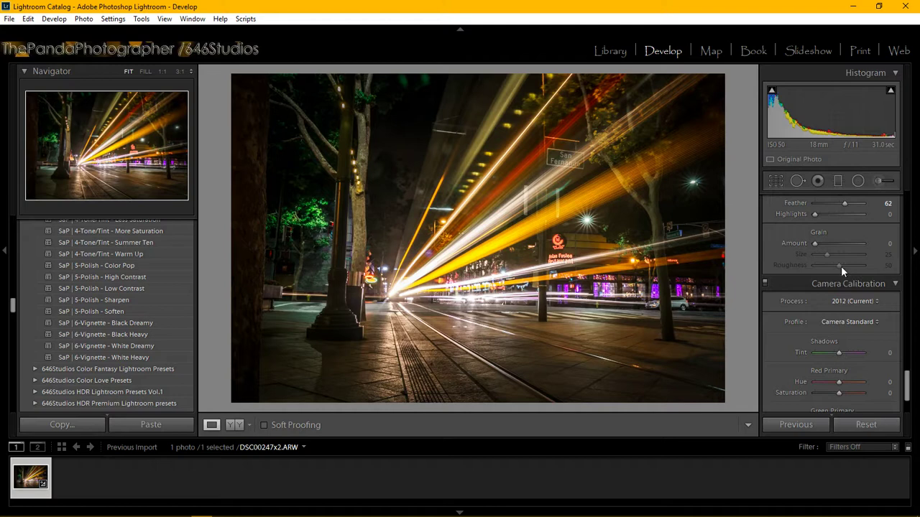
left_click(863, 323)
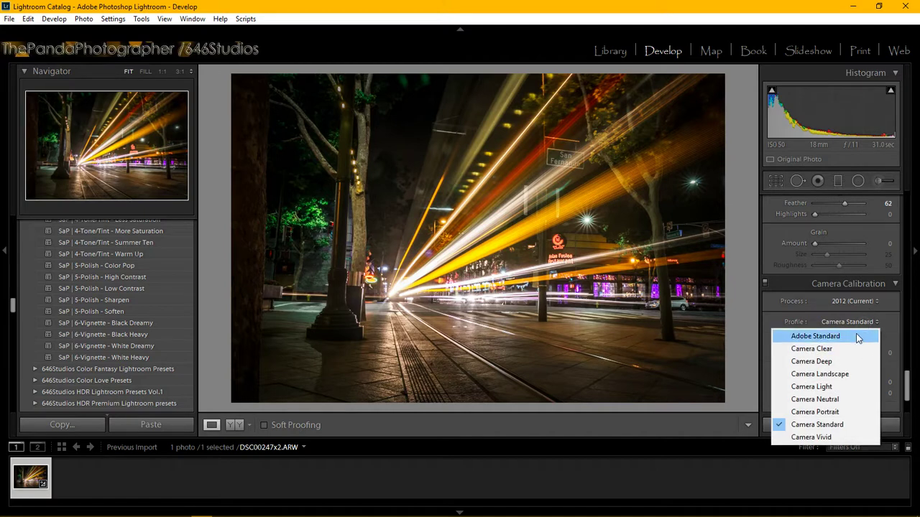
left_click(858, 336)
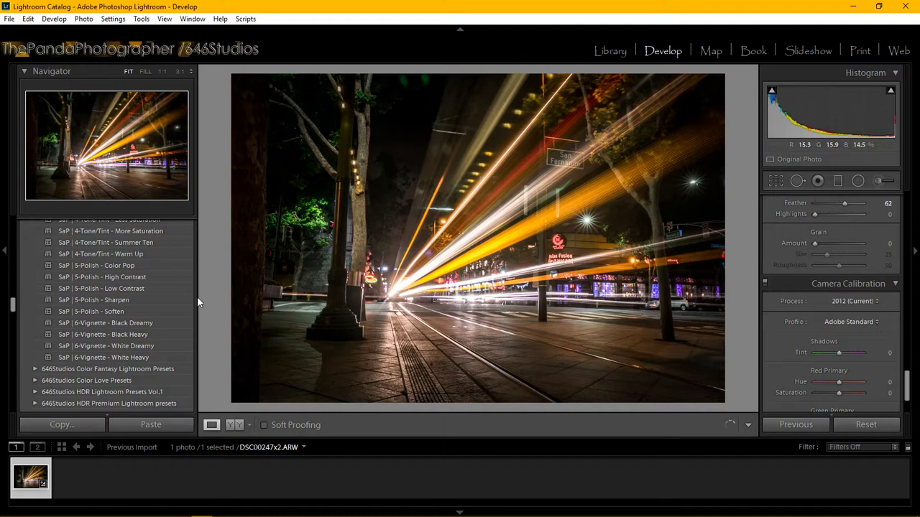
Apply the SaP | 5-Polish - Color Pop and SaP | 2-Exposure - More Highlights presets to the photo
left_click(128, 266)
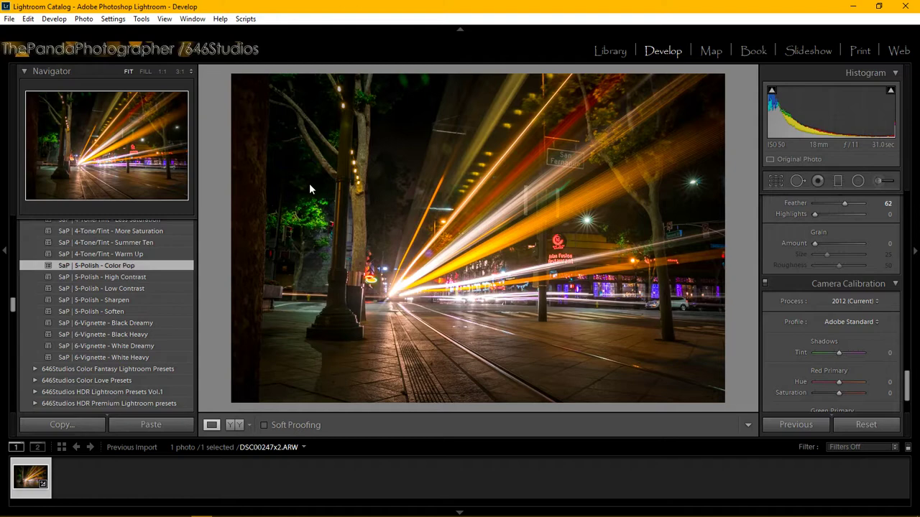
scroll(11, 302, "up", 5)
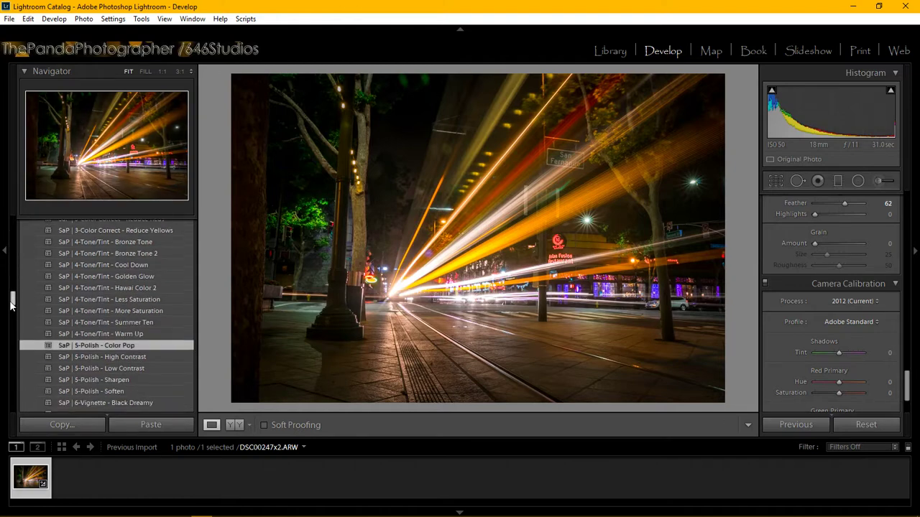
scroll(10, 302, "up", 3)
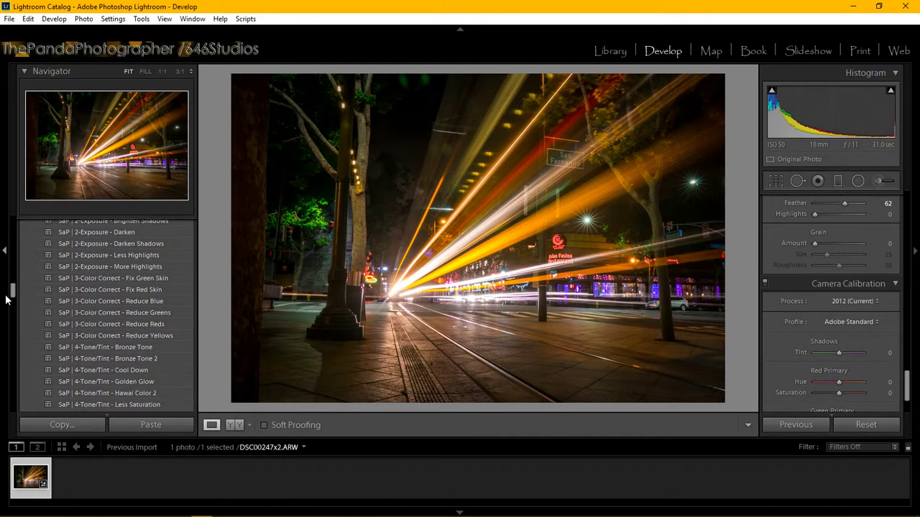
left_click(155, 265)
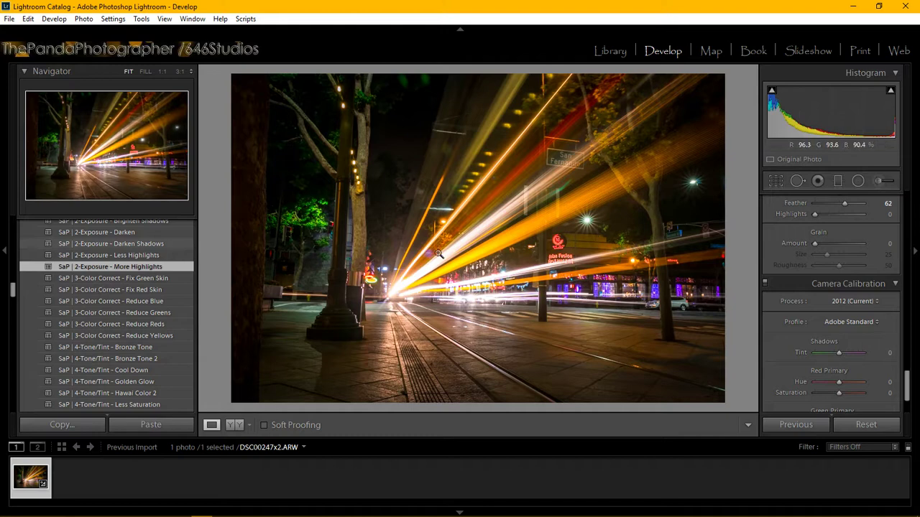
Apply the SaP | 6-Vignette - Black Heavy preset and adjust its post-crop vignetting amount to about -50
mouse_move(14, 289)
left_mouse_down()
mouse_move(13, 319)
mouse_move(13, 306)
left_mouse_up()
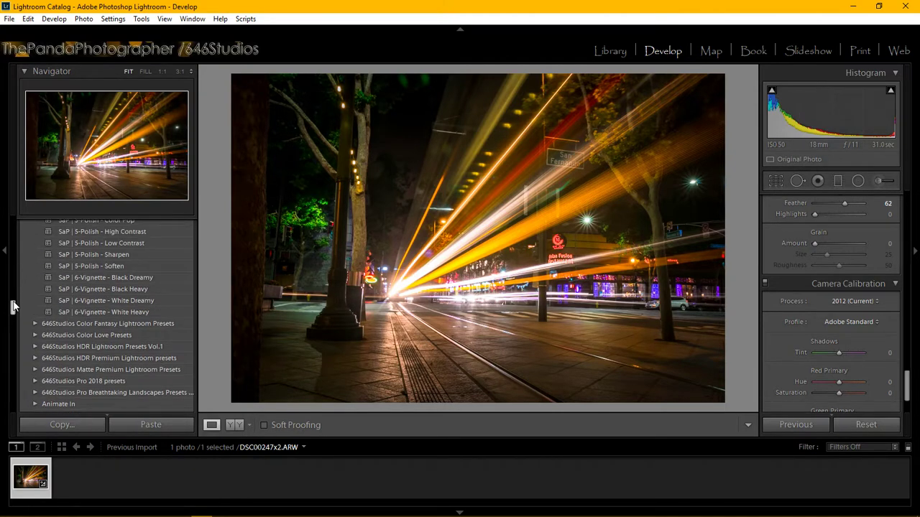
left_click(144, 288)
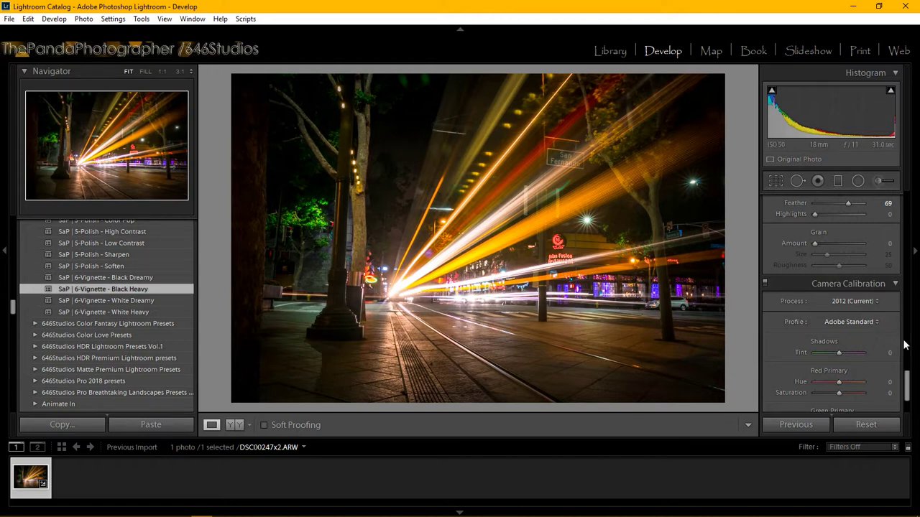
mouse_move(908, 375)
left_mouse_down()
mouse_move(907, 389)
mouse_move(911, 362)
left_mouse_up()
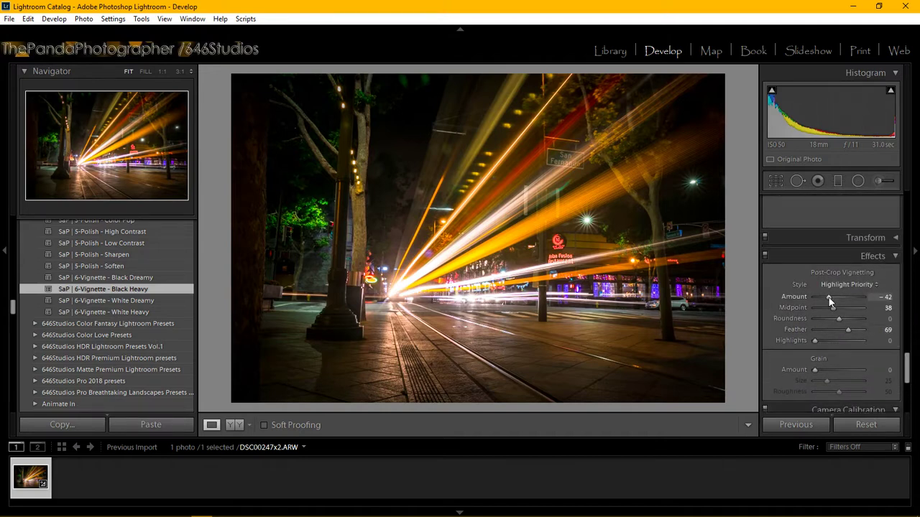
left_click_drag(830, 300, 828, 296)
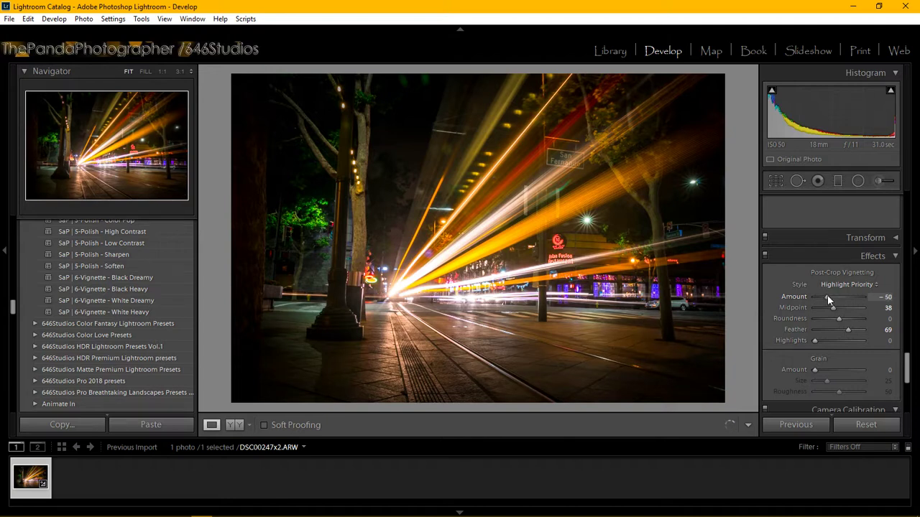
left_click_drag(828, 299, 829, 299)
Look through the Keiki Pro Starter Preset 2 (ND Vinette) group for a suitable preset and collapse the group
left_click_drag(907, 360, 908, 221)
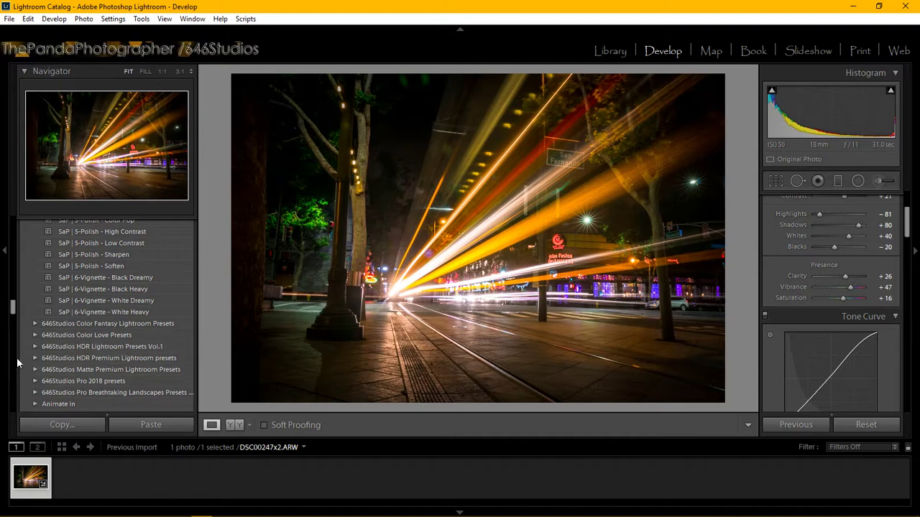
left_click_drag(12, 308, 13, 337)
left_click(35, 282)
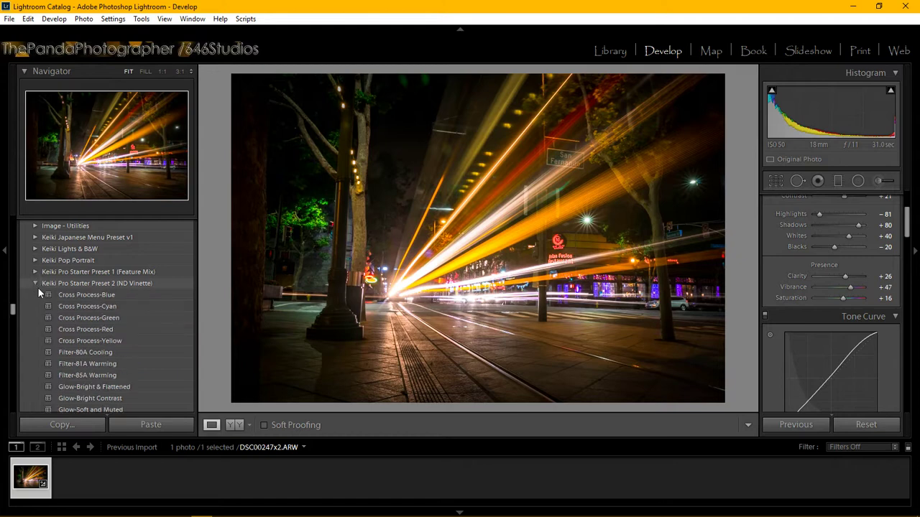
scroll(23, 310, "down", 4)
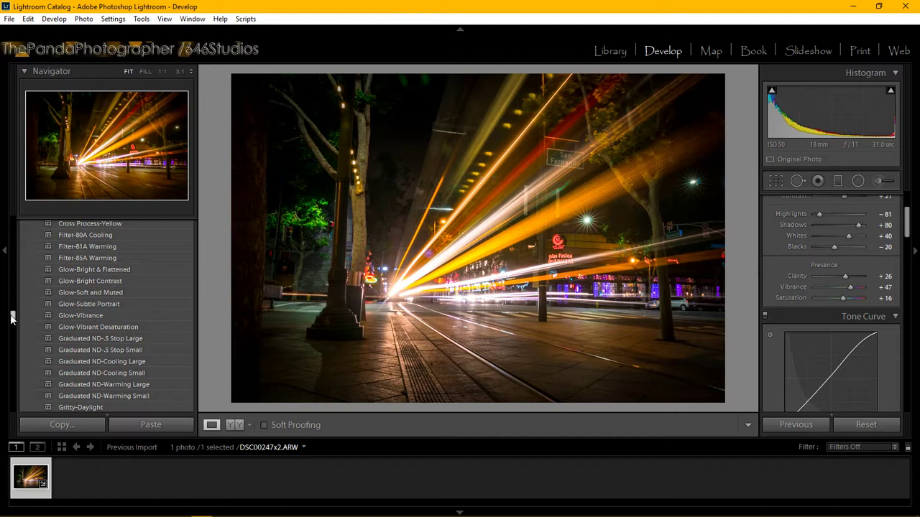
left_click_drag(13, 316, 12, 320)
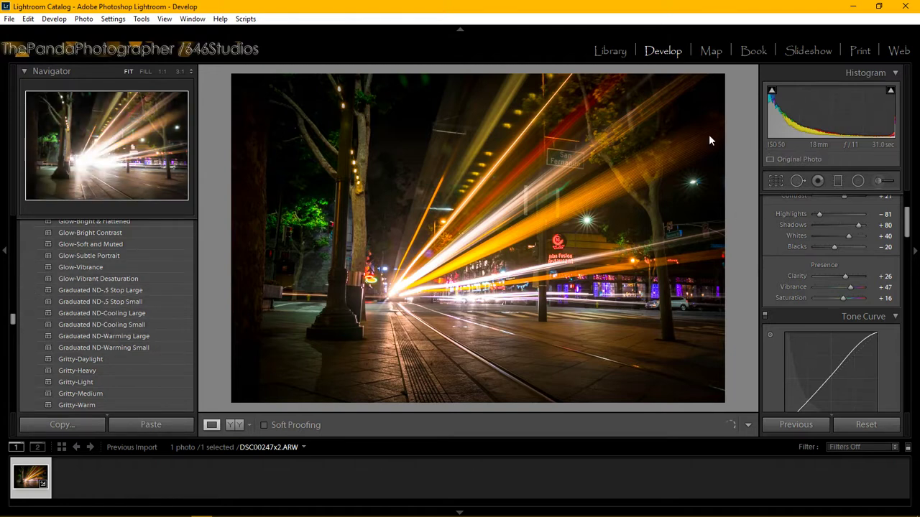
left_click_drag(12, 317, 13, 302)
left_click(36, 310)
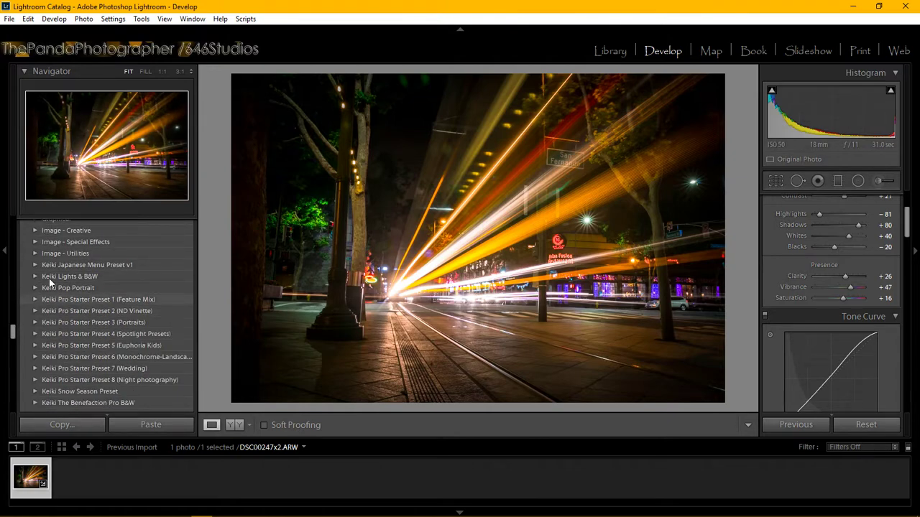
Set up a Defringe adjustment brush with a Defringe amount of 80 for the starburst street light
left_click(75, 152)
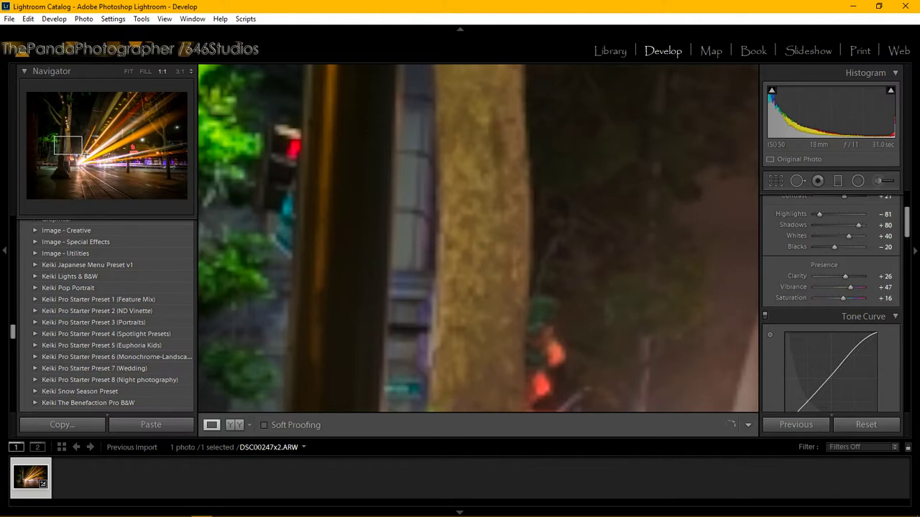
left_click_drag(75, 149, 97, 168)
left_click_drag(81, 167, 146, 140)
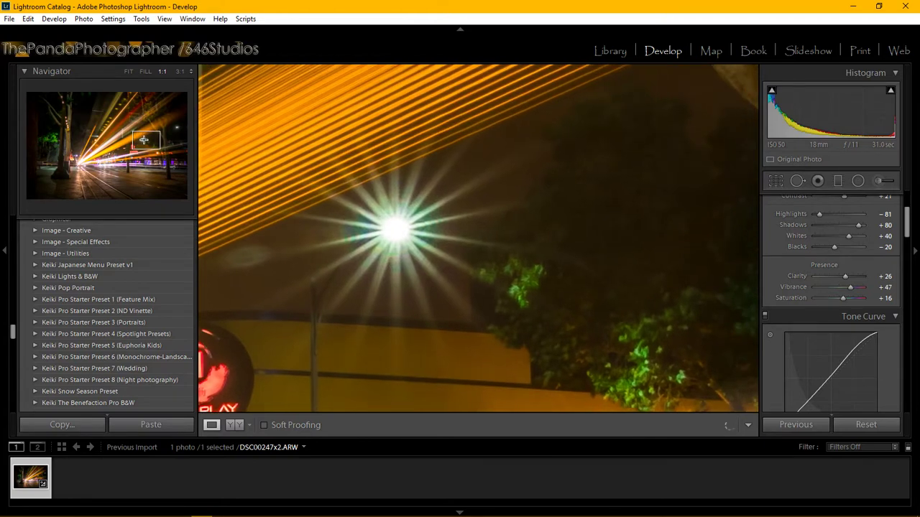
left_click(880, 182)
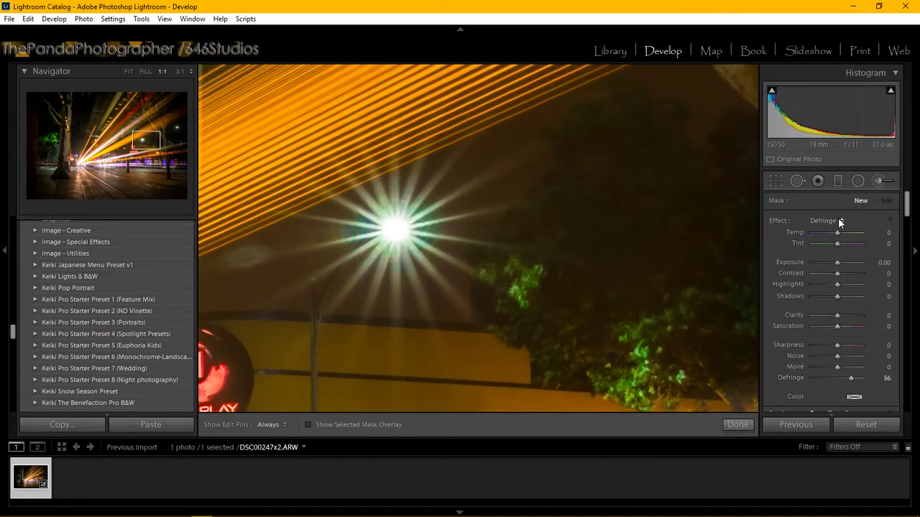
left_click(838, 220)
left_click(755, 166)
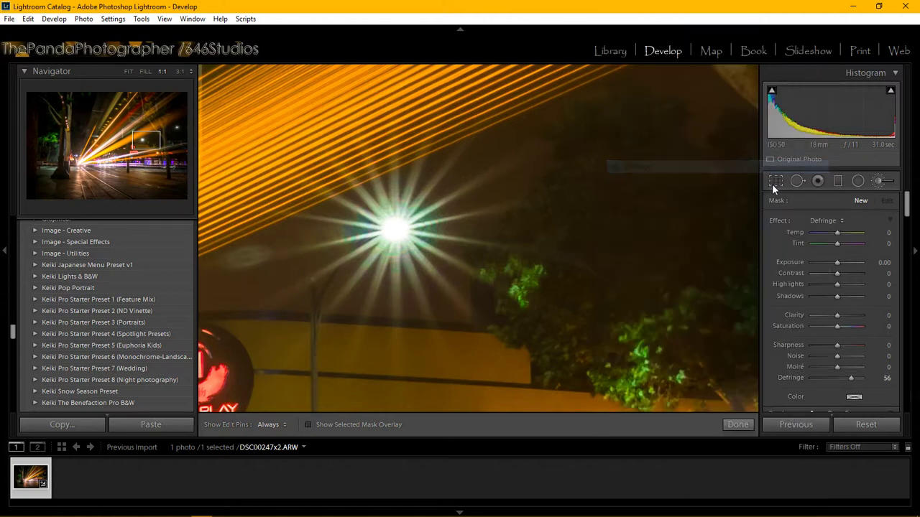
left_click(887, 378)
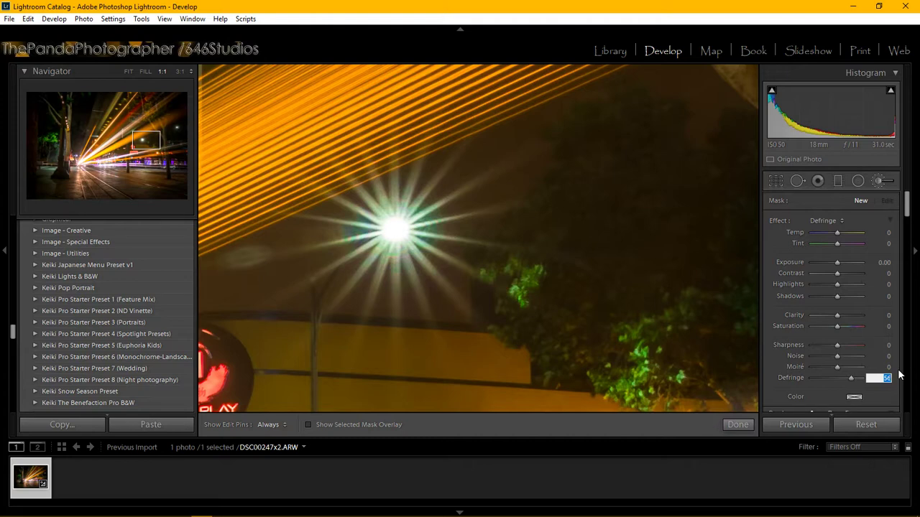
type("80")
key("Return")
Paint the defringe correction around the core of the starburst street light and finish the brush adjustment
left_click(372, 220)
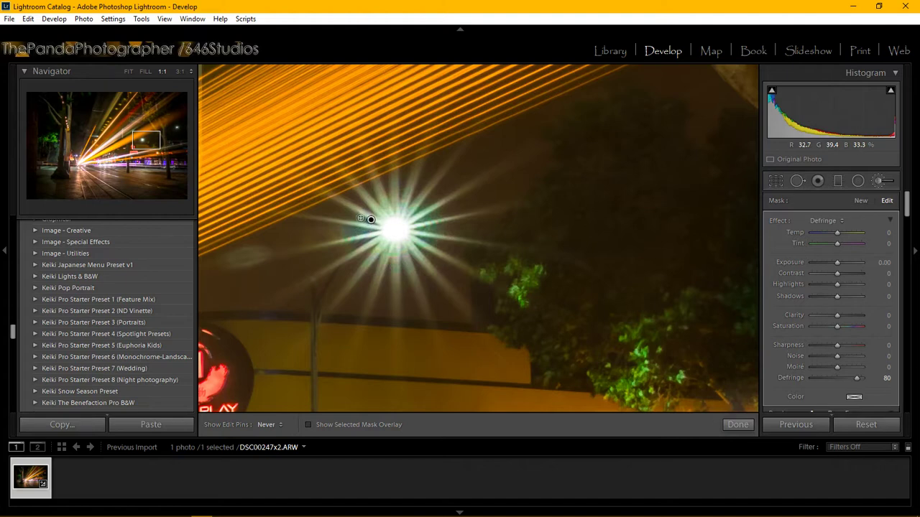
key("h")
key("h")
left_click(408, 210)
left_click(420, 247)
left_click(429, 230)
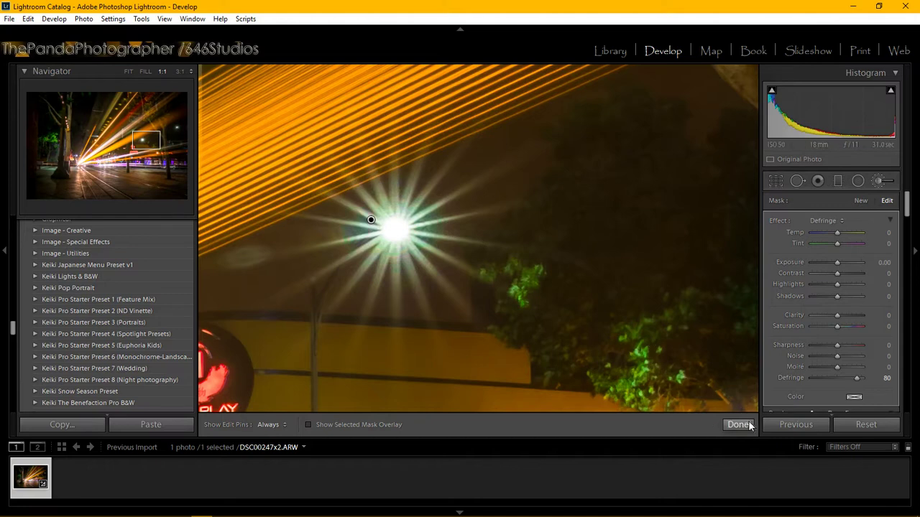
left_click(740, 424)
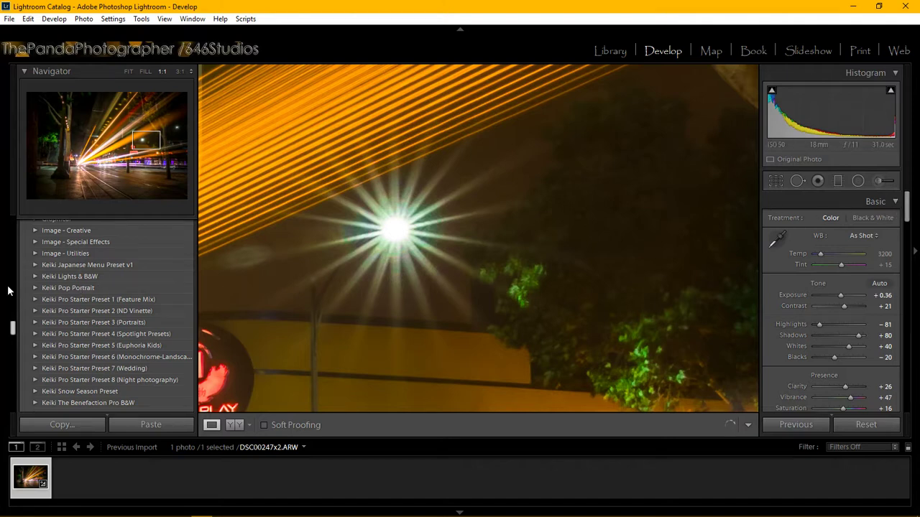
Apply the SaP | 2-Exposure - Less Highlights preset to the photo
left_click_drag(13, 338, 10, 280)
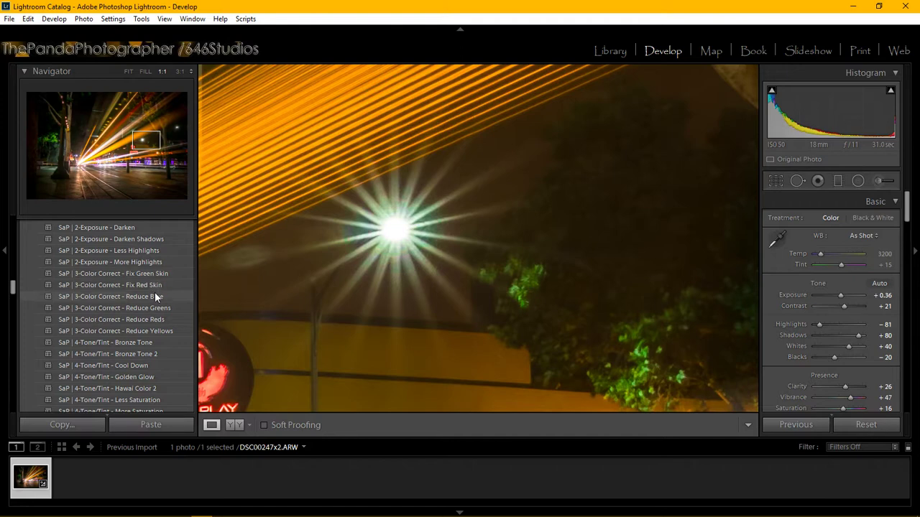
left_click(114, 251)
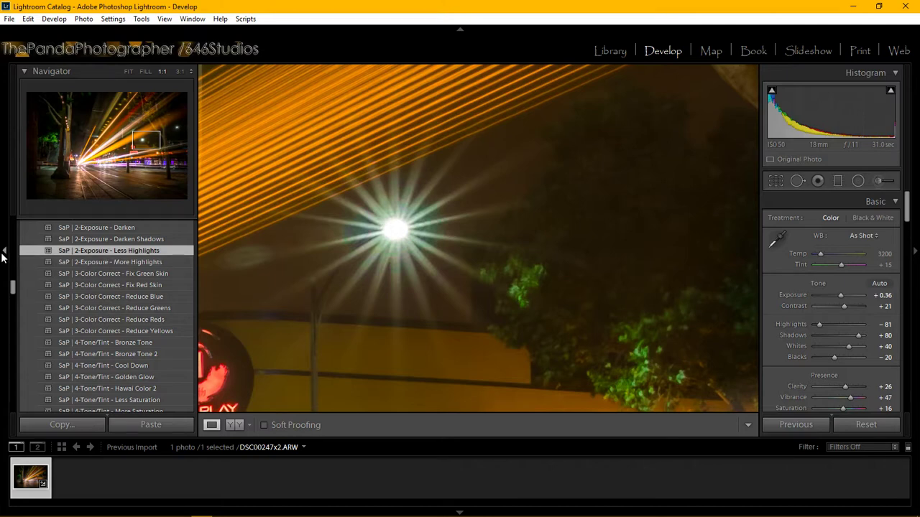
left_click_drag(13, 288, 13, 282)
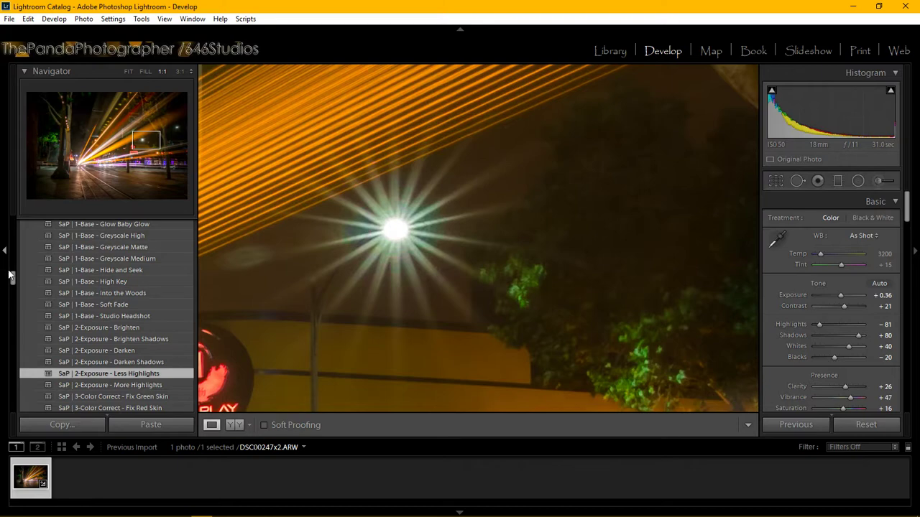
Inspect the street-level lights and restaurant sign at 1:1 and look through the remaining SaP presets
mouse_move(143, 142)
left_mouse_down()
mouse_move(106, 128)
mouse_move(97, 143)
mouse_move(164, 159)
mouse_move(179, 140)
mouse_move(175, 126)
mouse_move(161, 142)
mouse_move(142, 138)
mouse_move(133, 155)
mouse_move(104, 166)
left_mouse_up()
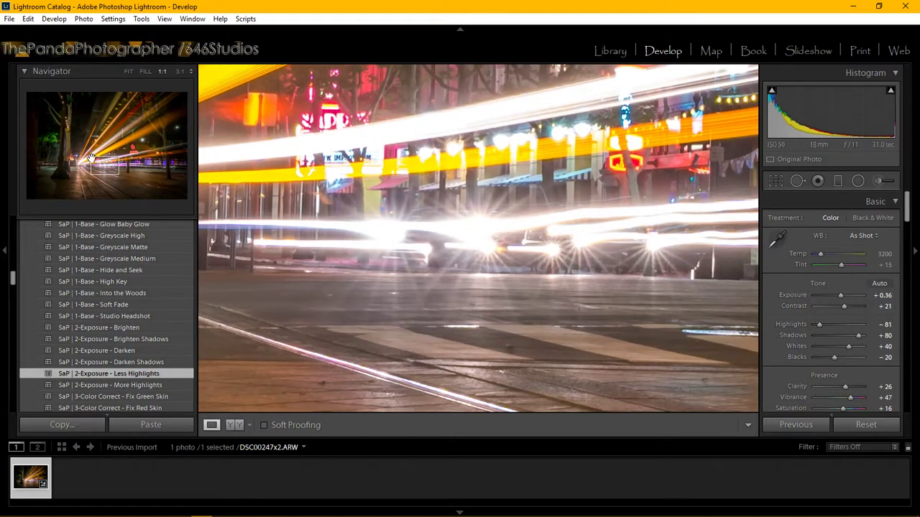
left_click(138, 151)
left_click_drag(138, 150, 130, 150)
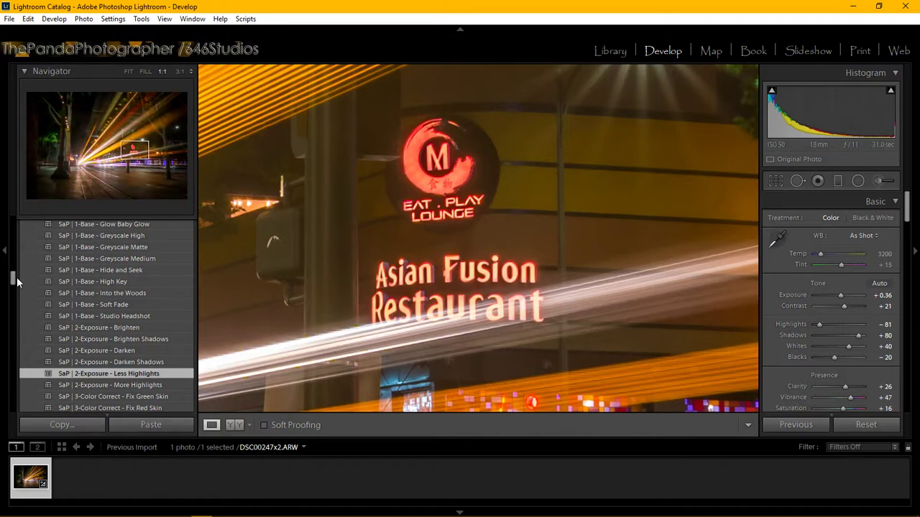
left_click_drag(12, 279, 16, 290)
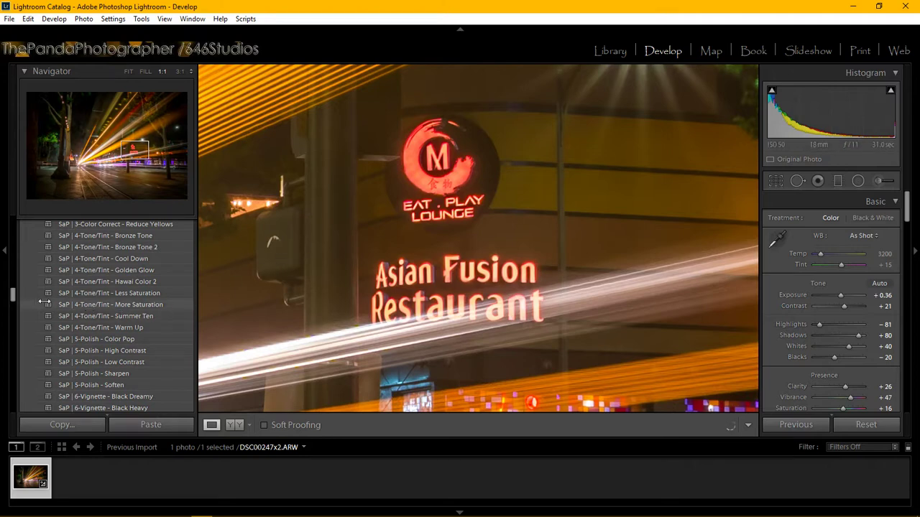
scroll(15, 296, "down", 2)
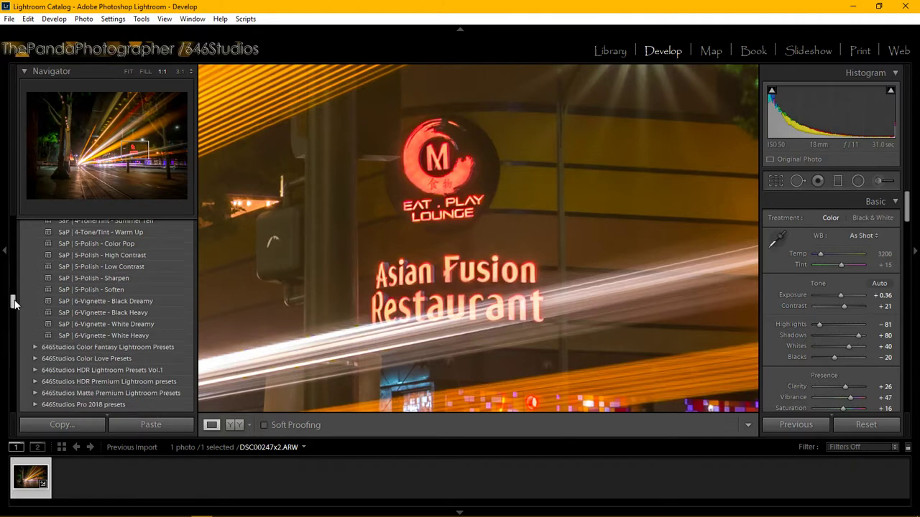
left_click_drag(15, 297, 16, 252)
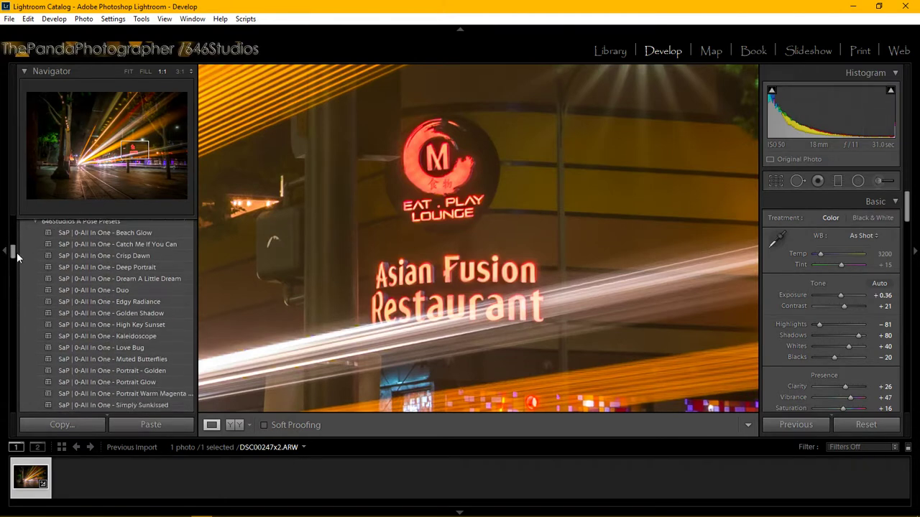
Check the YouTube live chat and the live dashboard in Chrome, minimize both windows and return to Lightroom
mouse_move(216, 516)
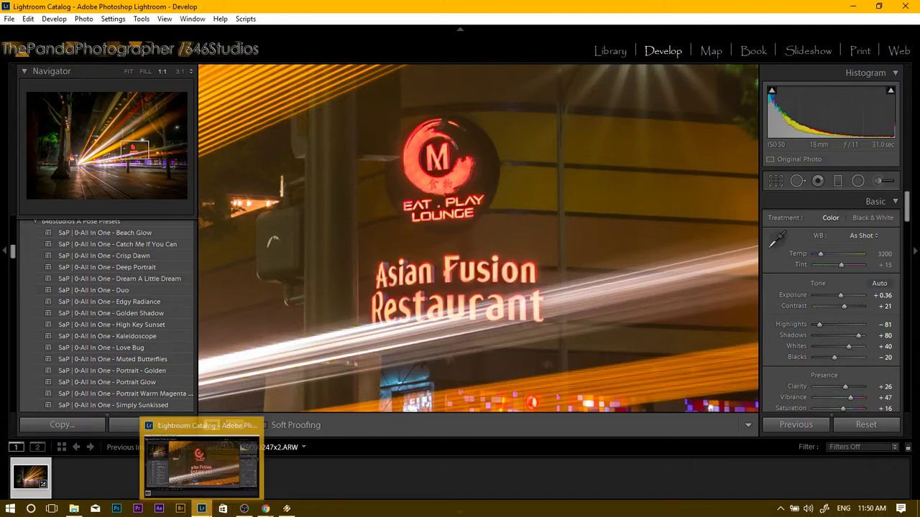
mouse_move(265, 509)
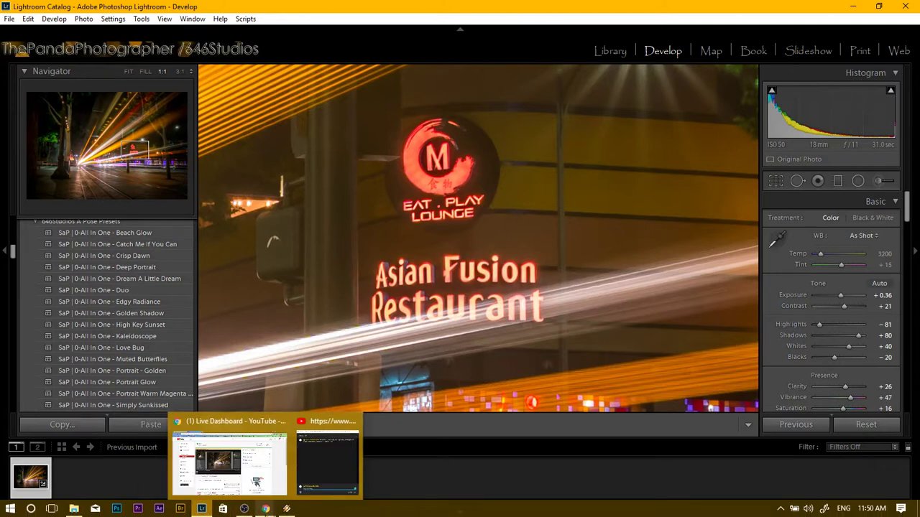
left_click(320, 466)
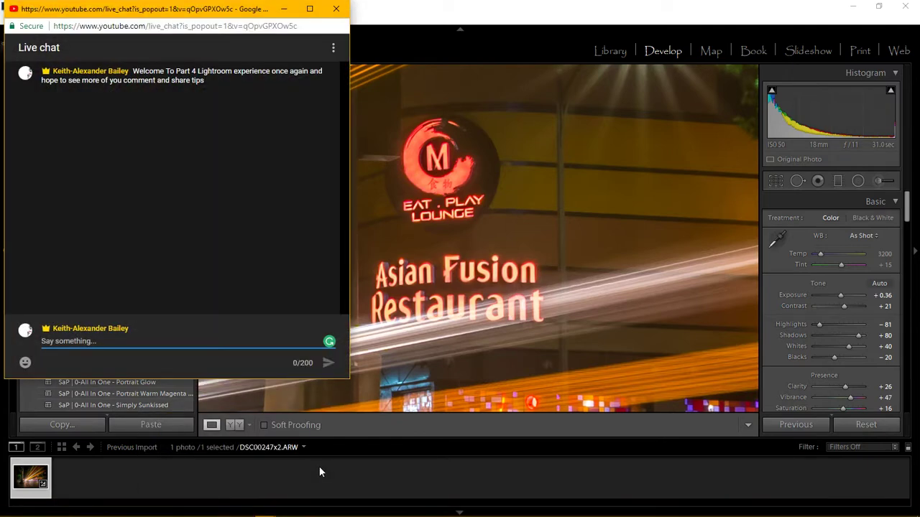
left_click(284, 9)
mouse_move(253, 512)
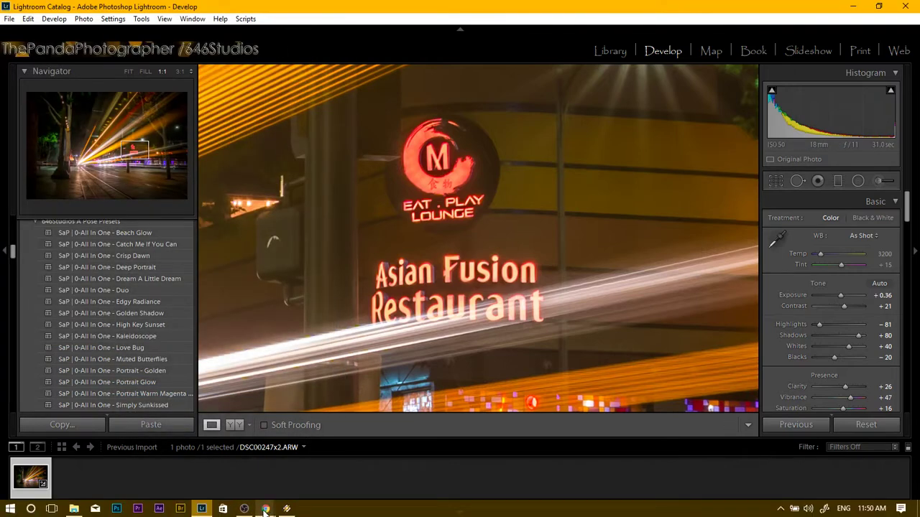
left_click(256, 468)
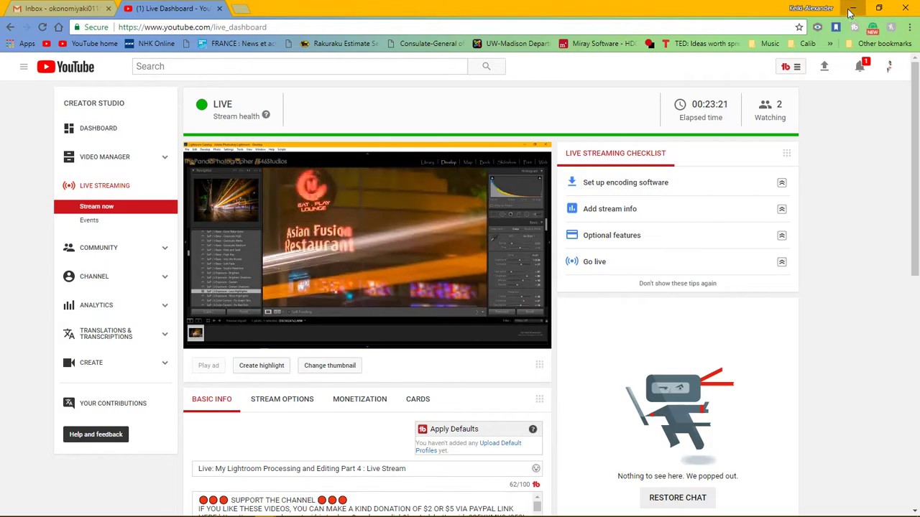
left_click(853, 9)
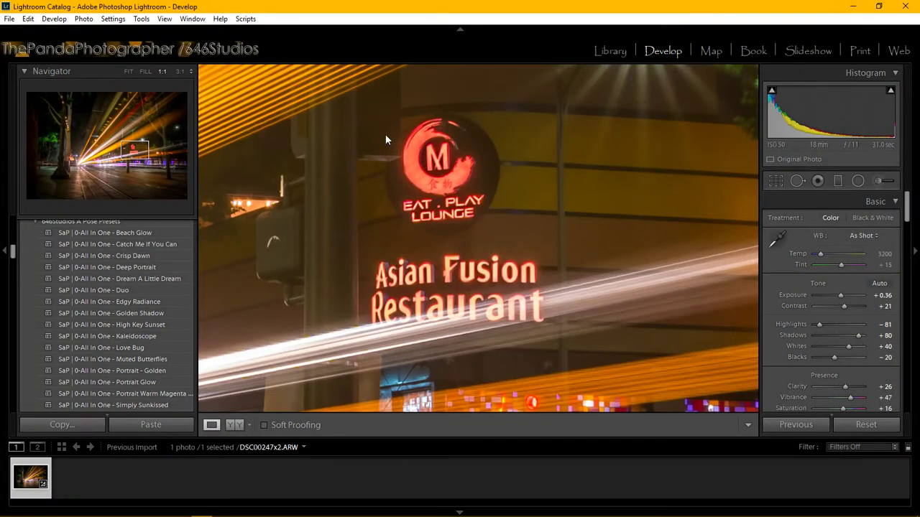
Examine the light trails up close, view the whole photo again and collapse the 646Studios A Pose Presets group
left_click(101, 148)
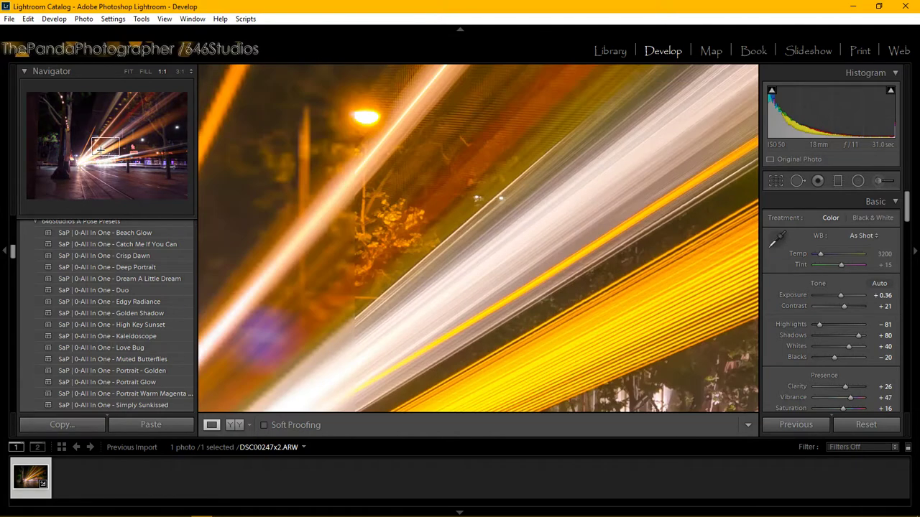
left_click(105, 155)
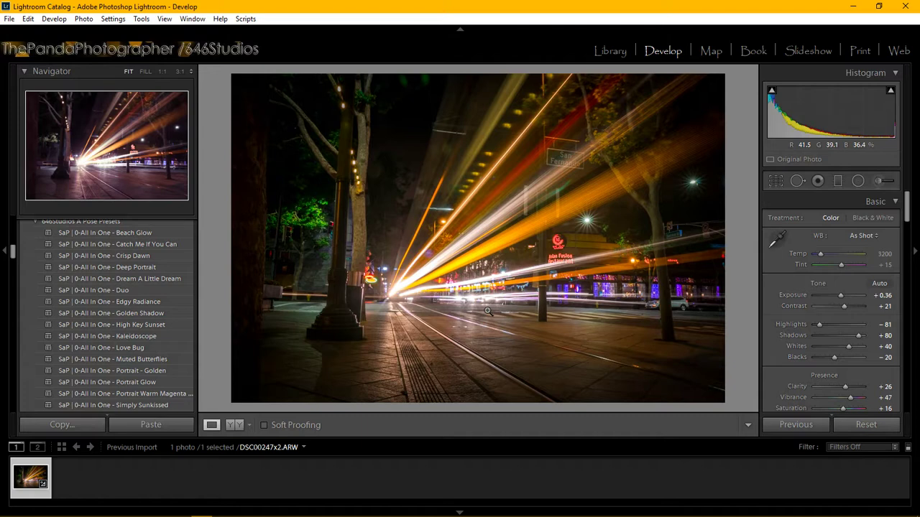
left_click(36, 222)
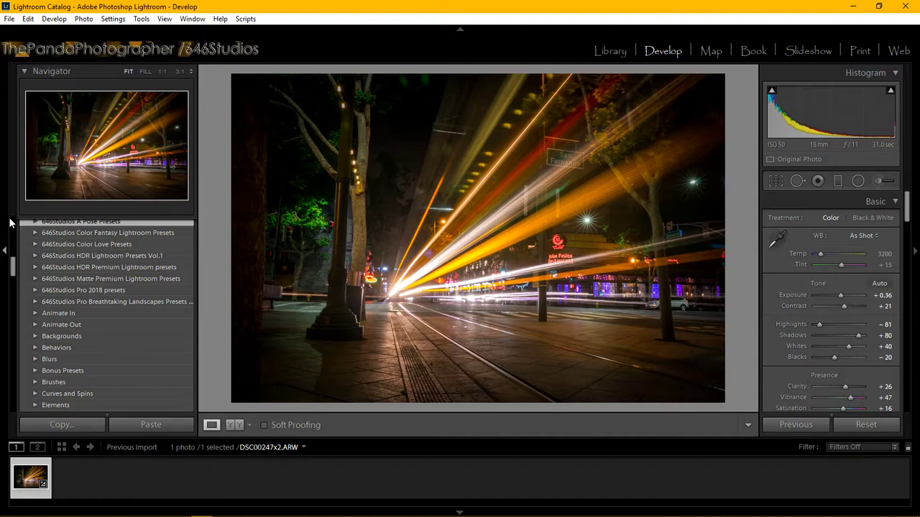
Start a photo import and browse the San Jose folders 5-25-2017 and 5-25-2017 2 for another photo
left_click(10, 19)
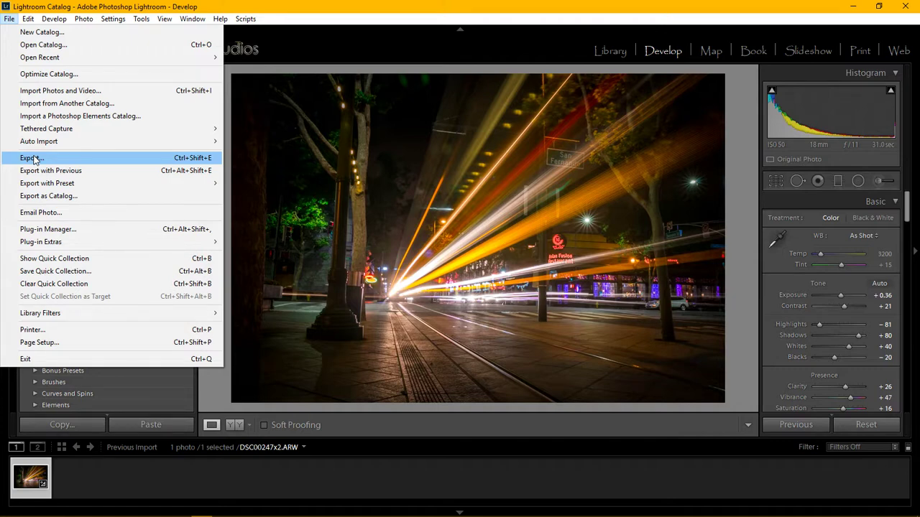
left_click(56, 91)
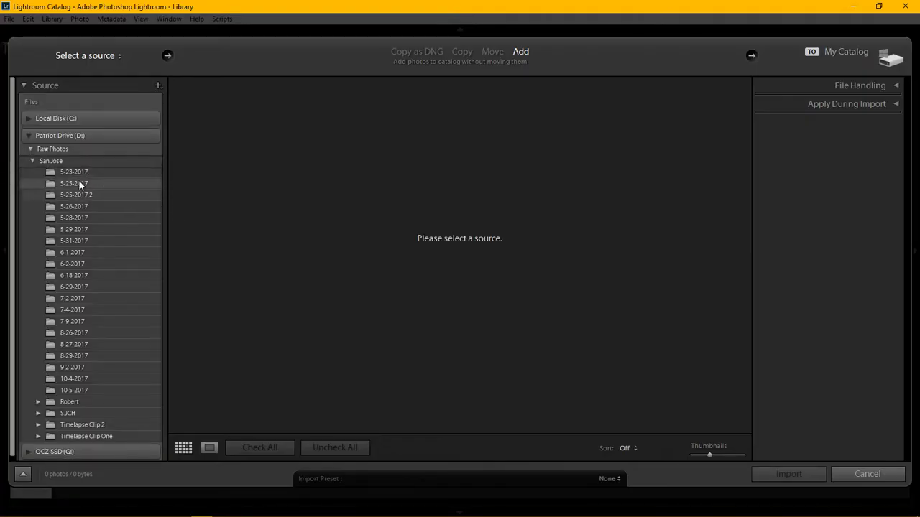
left_click(75, 183)
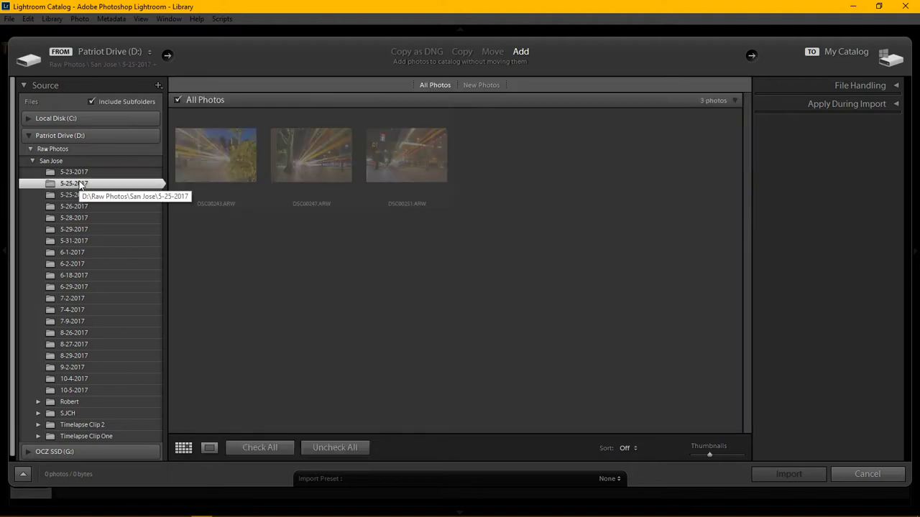
left_click(79, 195)
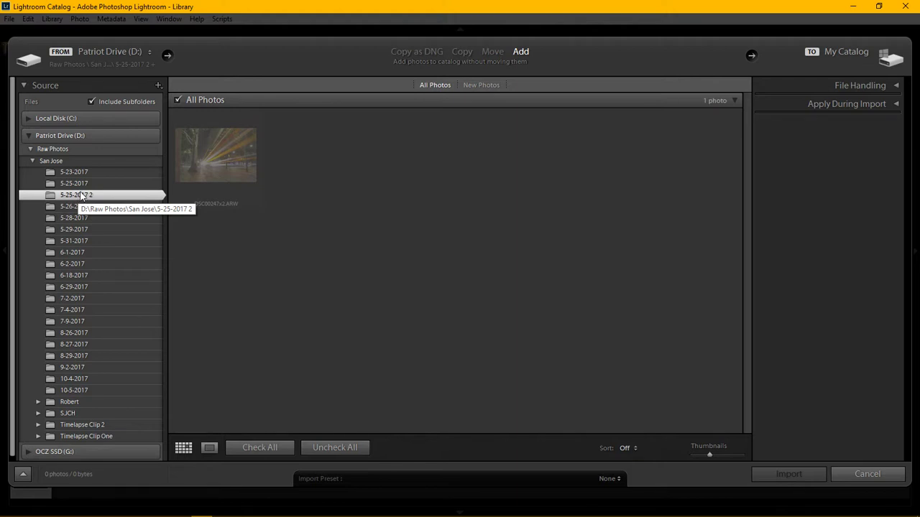
left_click(83, 185)
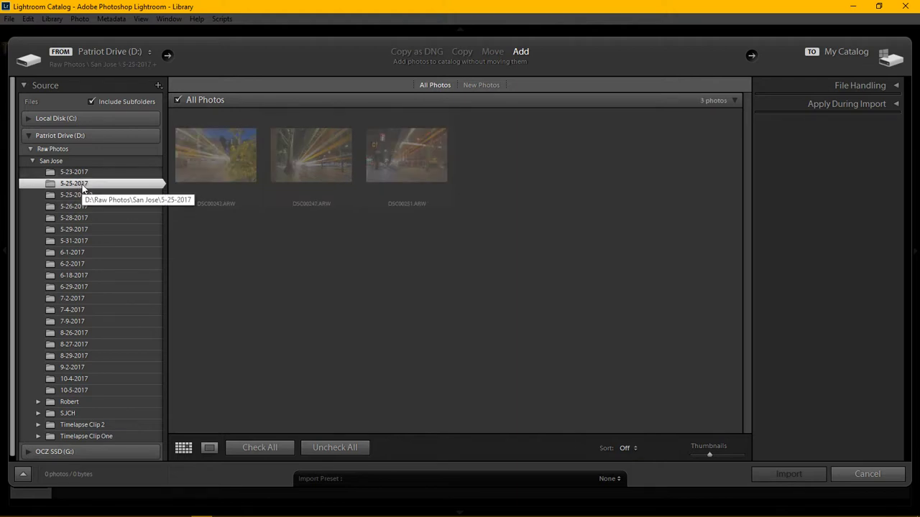
Show DSC00251 from the 5-25-2017 folder in File Explorer and copy it into the 5-25-2017 2 folder
right_click(390, 159)
left_click(394, 183)
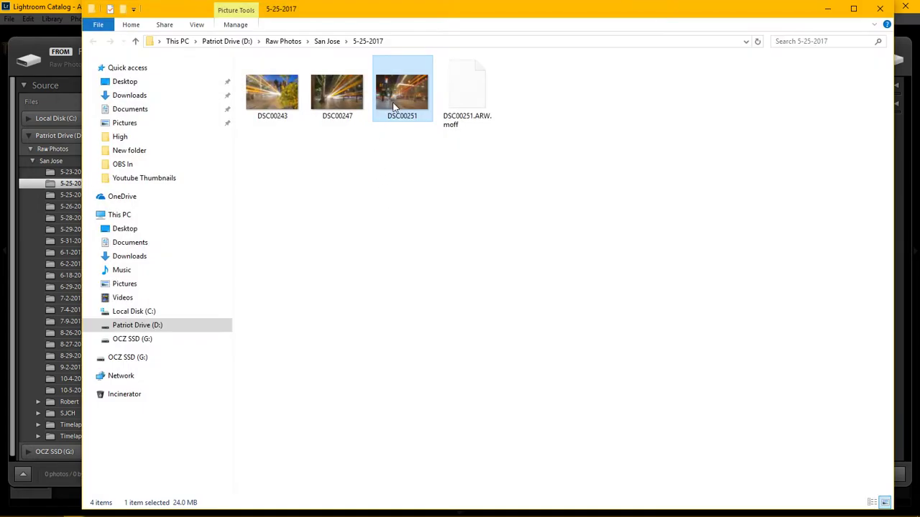
right_click(398, 87)
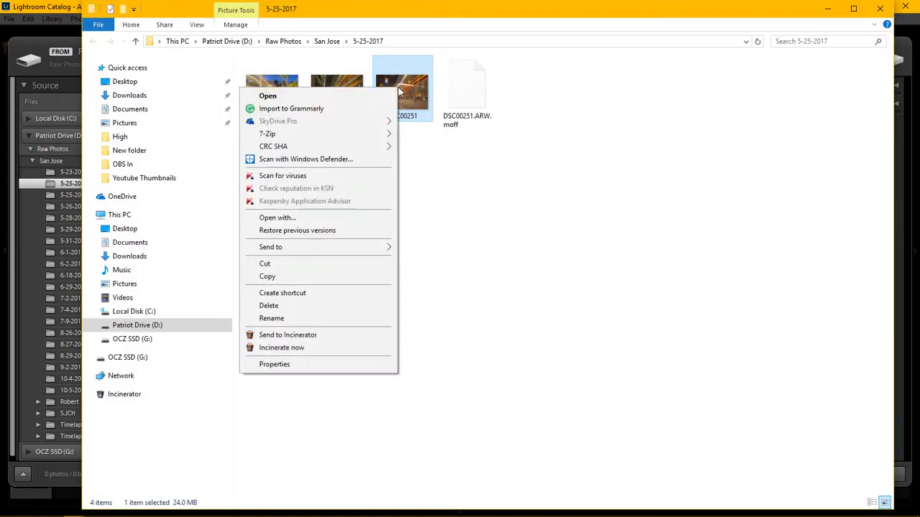
left_click(321, 275)
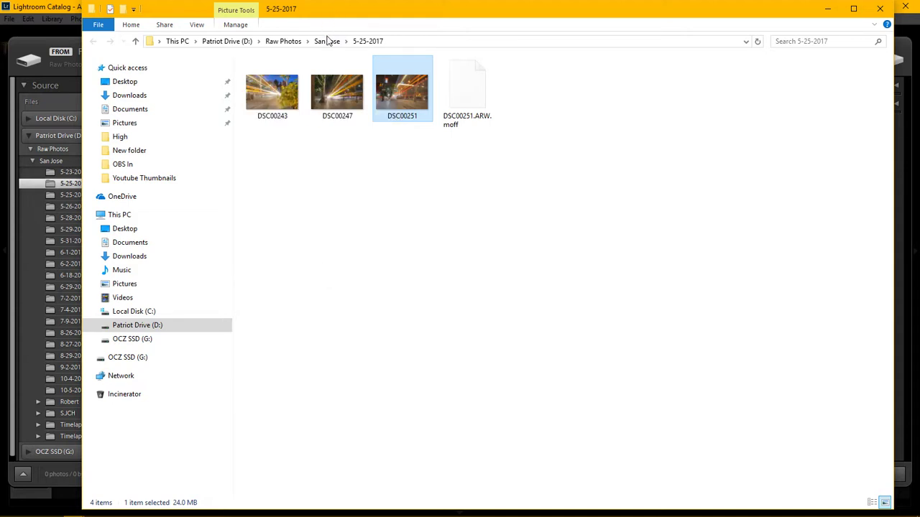
left_click(327, 41)
double_click(289, 104)
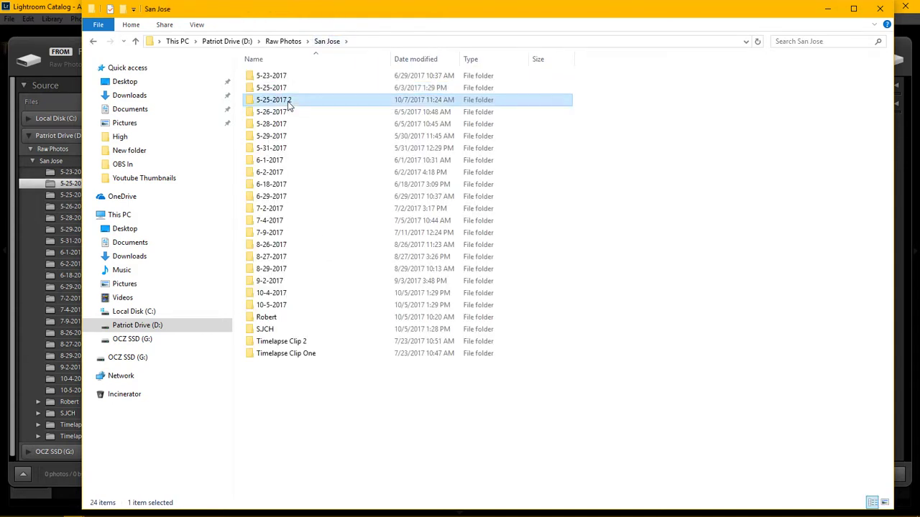
right_click(345, 145)
left_click(314, 224)
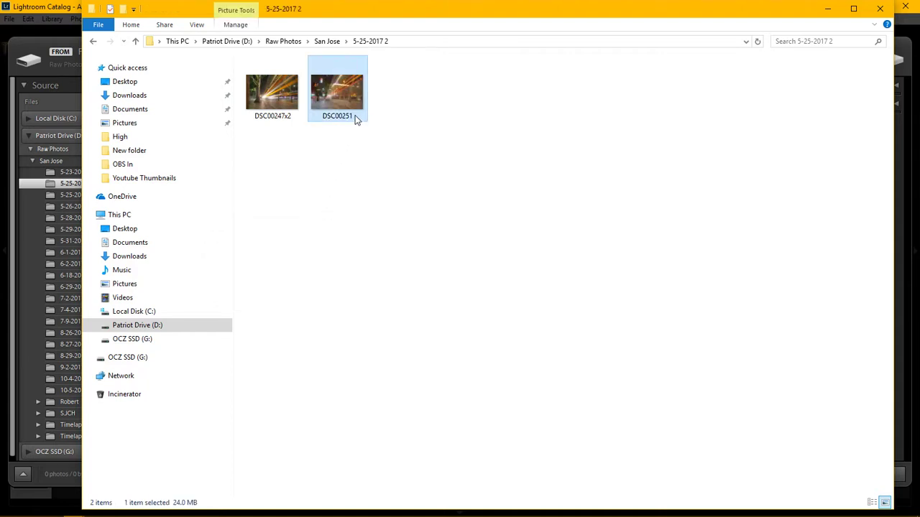
Rename the copied photo in 5-25-2017 2 as DSC00251x2 and close File Explorer
double_click(353, 117)
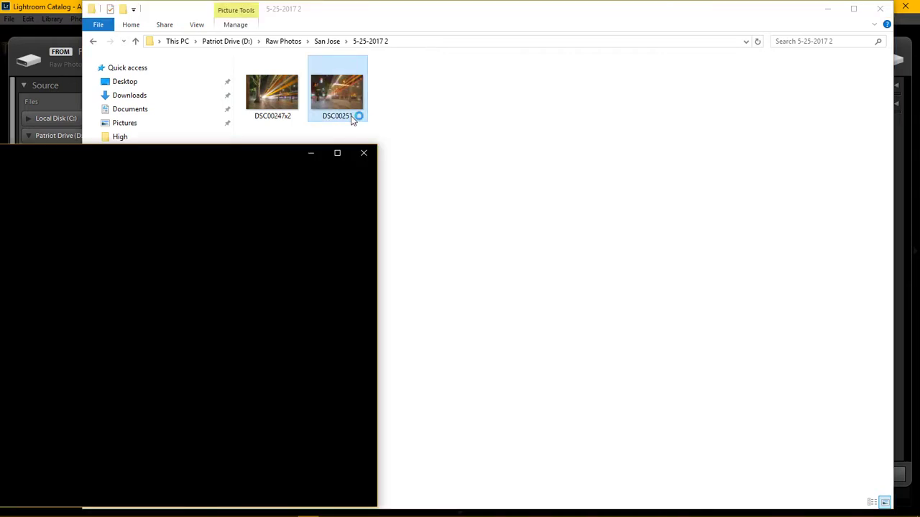
left_click(362, 151)
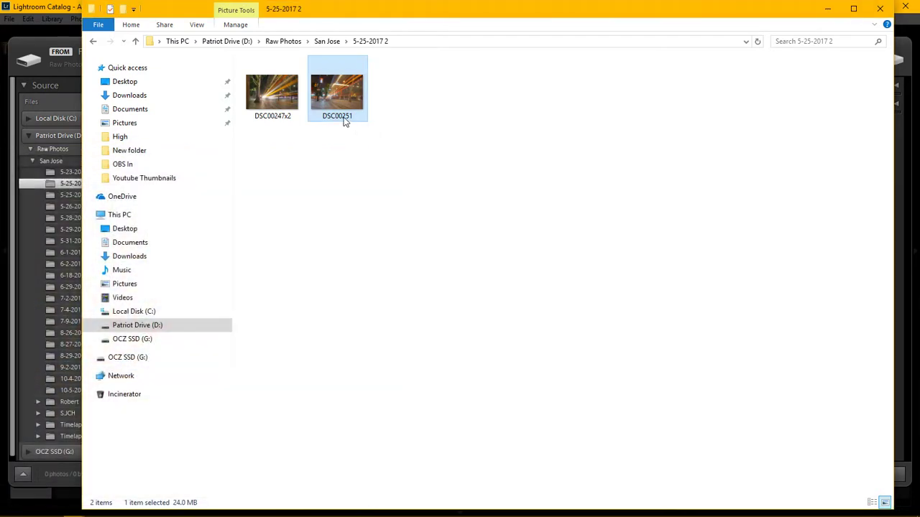
left_click(344, 120)
left_click(359, 116)
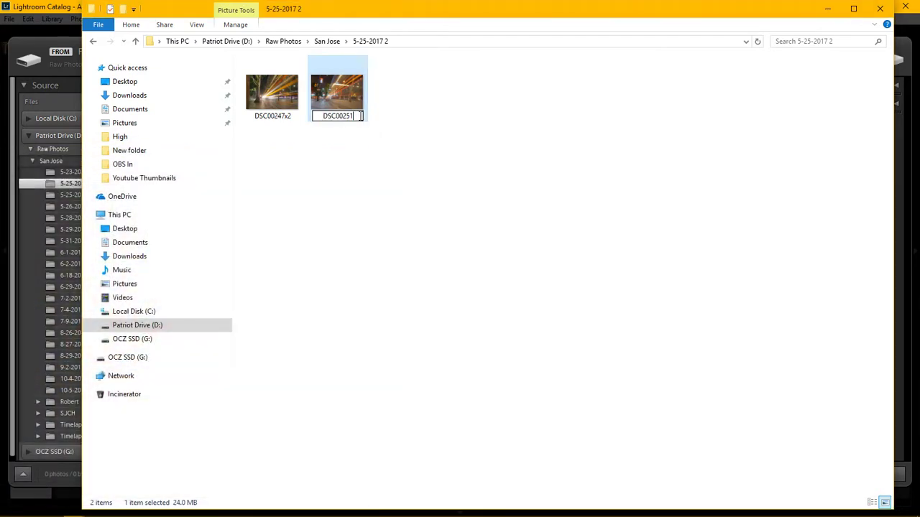
type("x2")
left_click(436, 128)
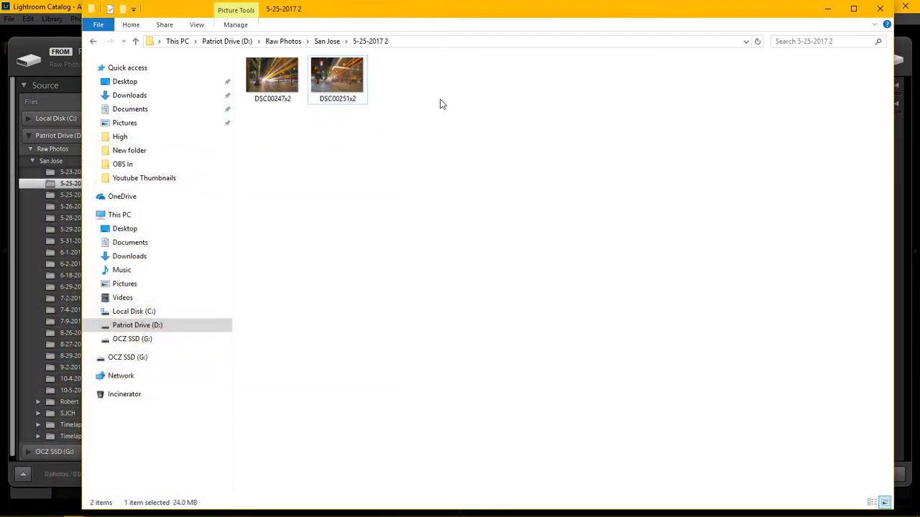
left_click(880, 8)
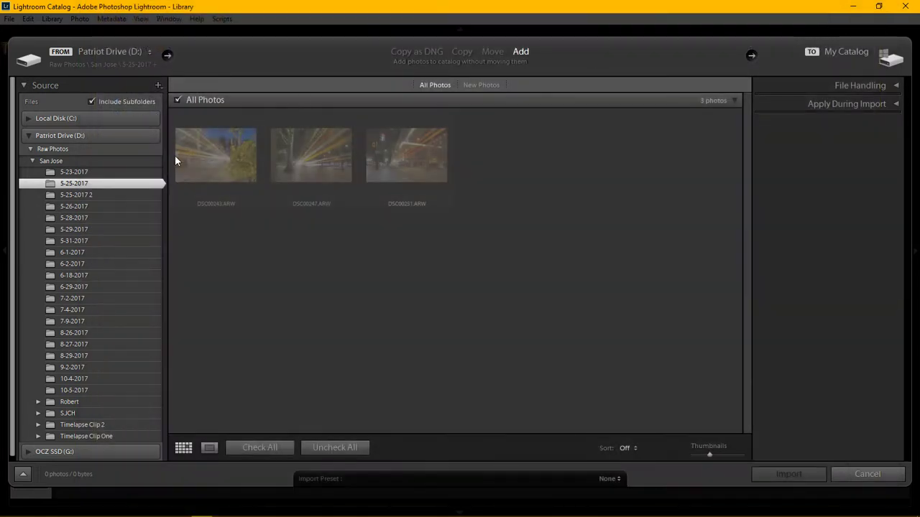
Import DSC00251x2.ARW from the 5-25-2017 2 folder and open it in the Develop module
left_click(98, 195)
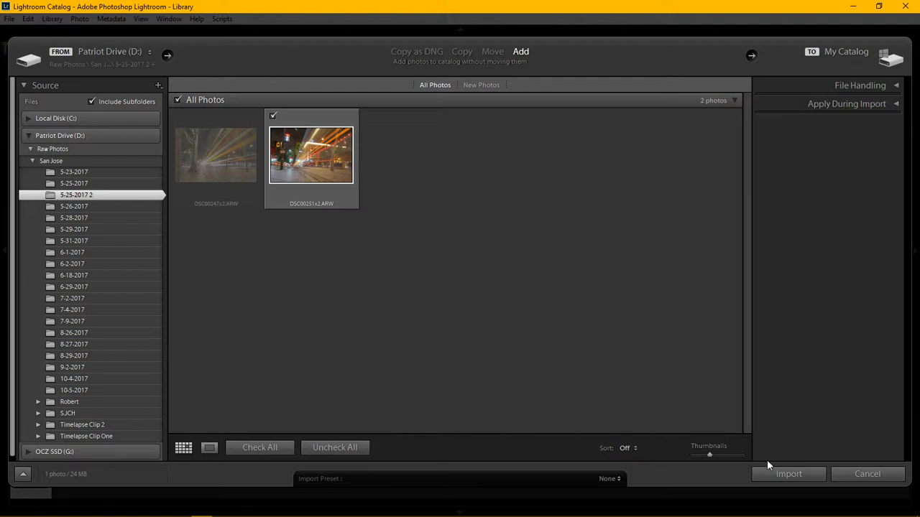
left_click(782, 472)
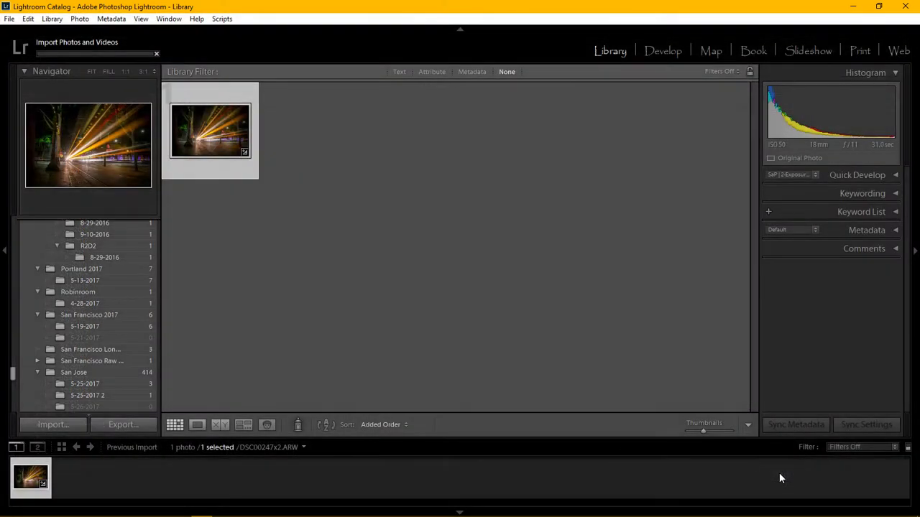
left_click(659, 50)
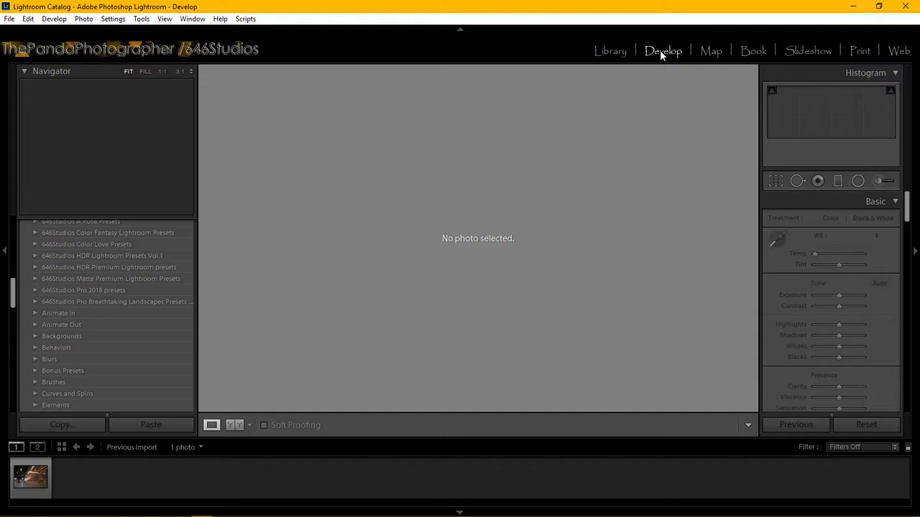
left_click(22, 490)
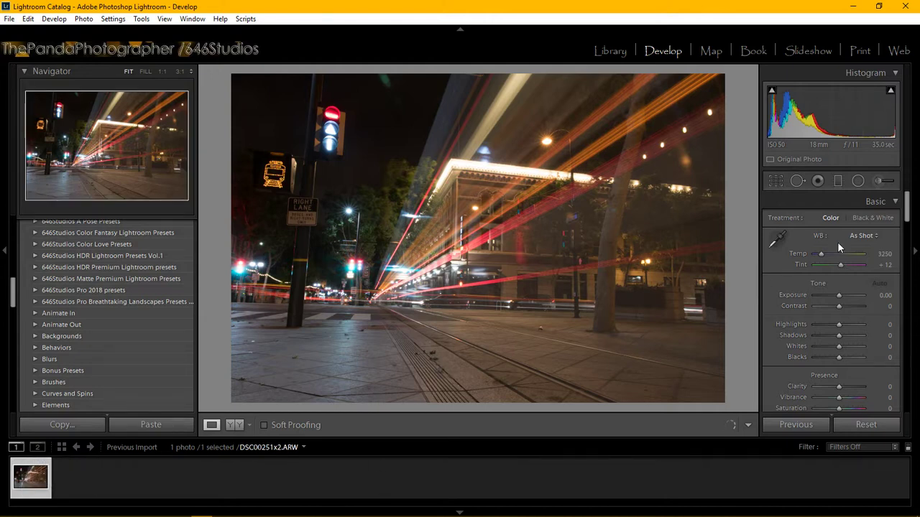
Turn on Remove Chromatic Aberration and adjust the lens profile's Distortion amount, setting it to 100
left_click_drag(907, 203, 909, 365)
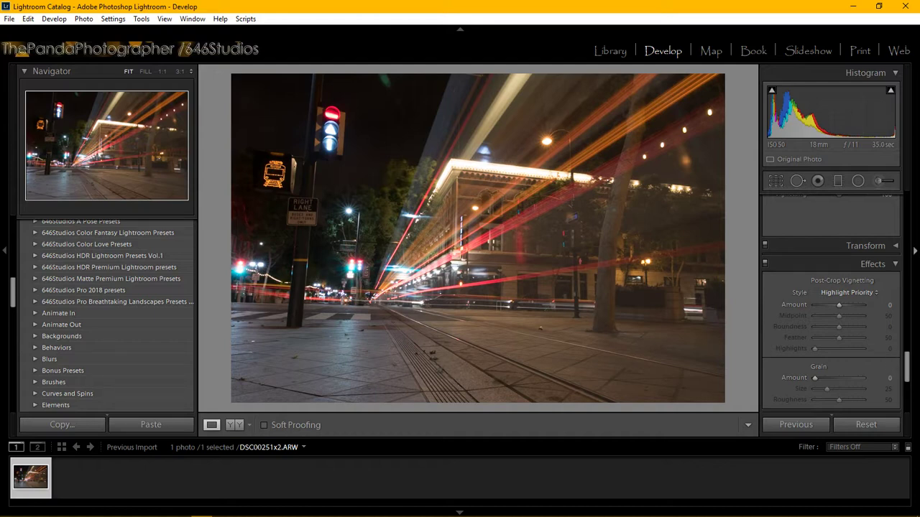
left_click_drag(907, 371, 906, 352)
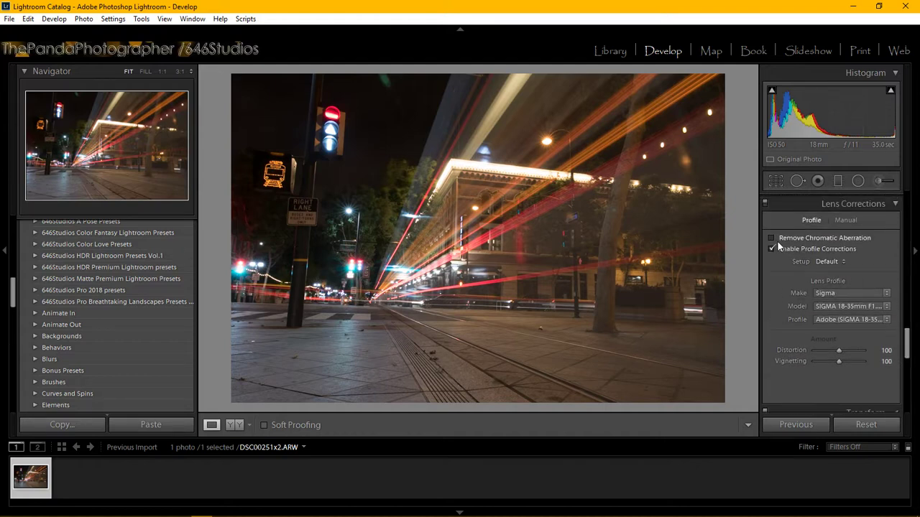
mouse_move(838, 349)
left_mouse_down()
mouse_move(794, 352)
mouse_move(856, 351)
mouse_move(840, 362)
left_mouse_up()
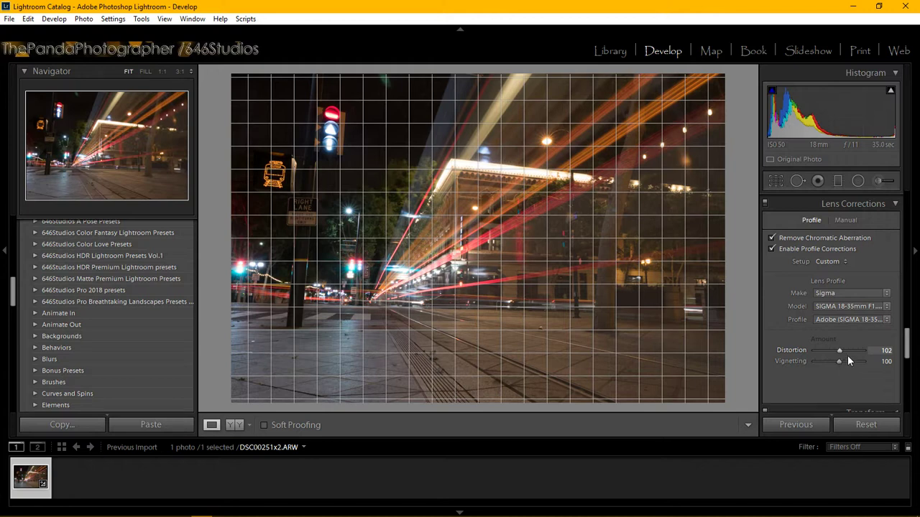
left_click(882, 351)
type("100")
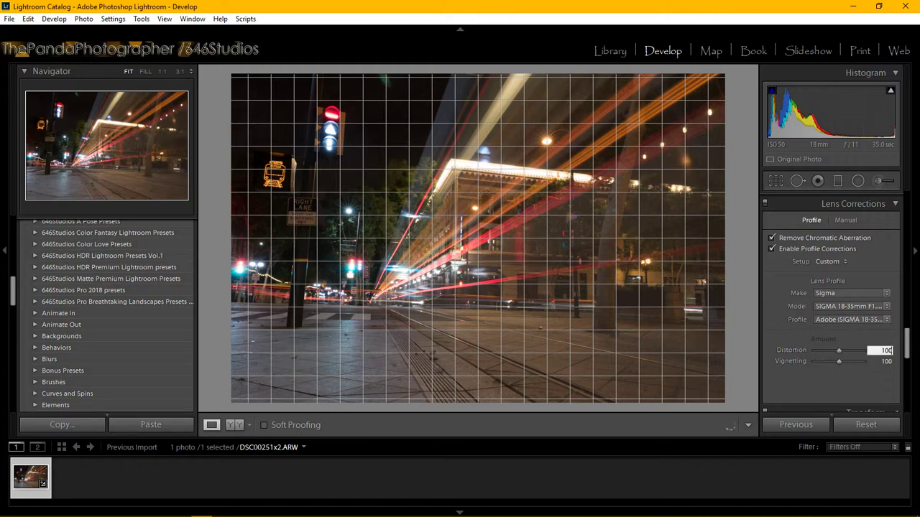
key("Return")
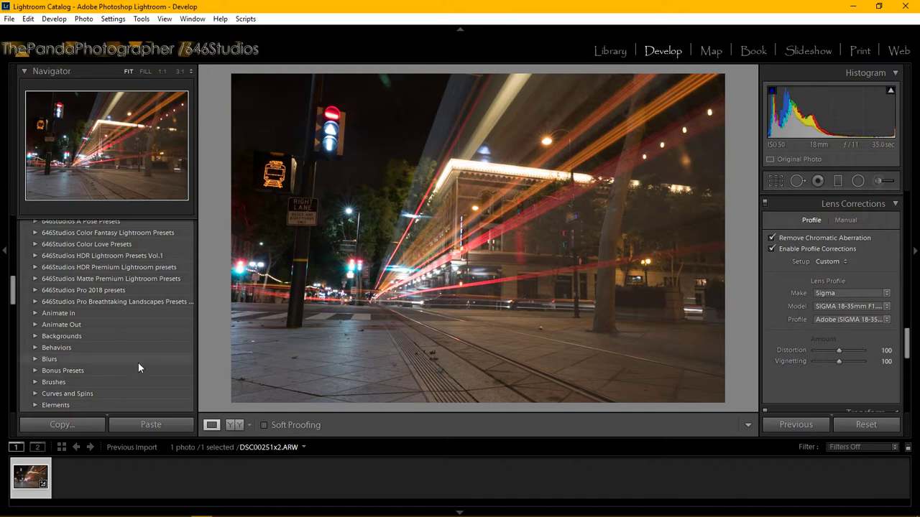
Apply the beart HDR Night Vision preset from the 646Studios HDR Premium Lightroom presets to DSC00251x2
scroll(101, 313, "down", 4)
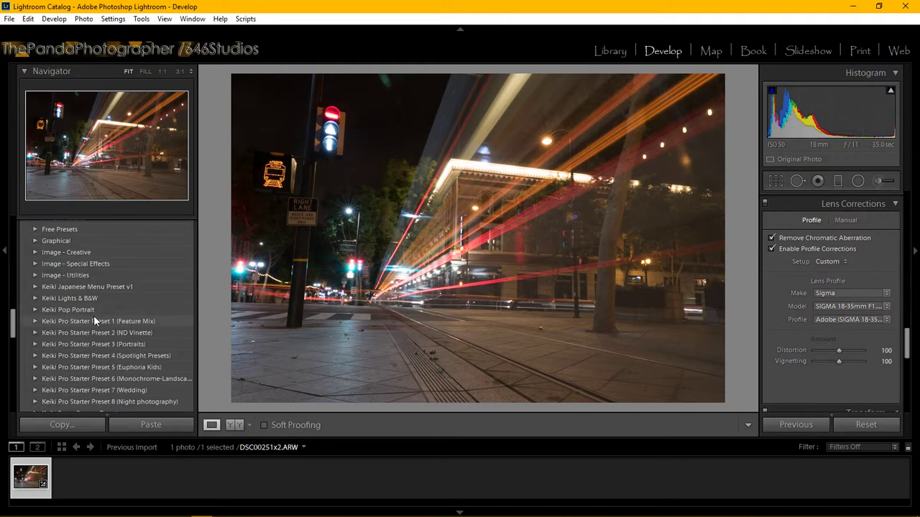
scroll(94, 315, "up", 5)
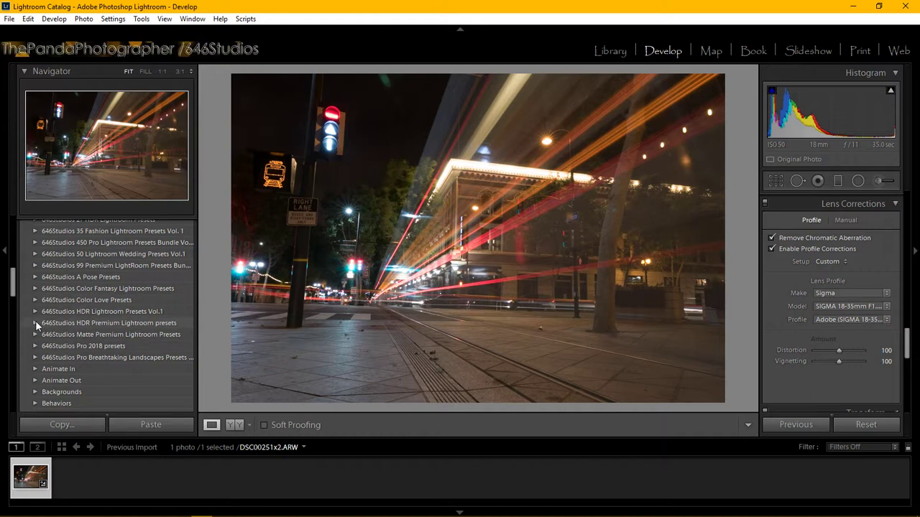
left_click(35, 323)
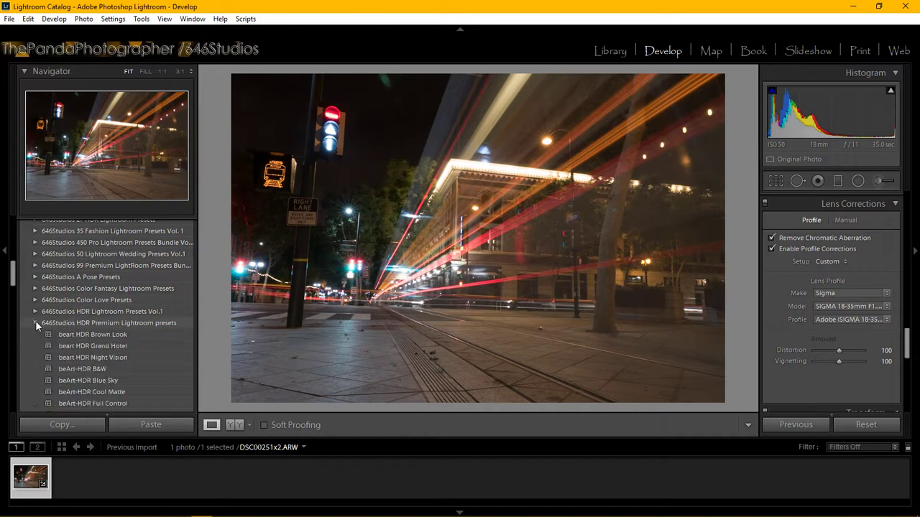
left_click(94, 357)
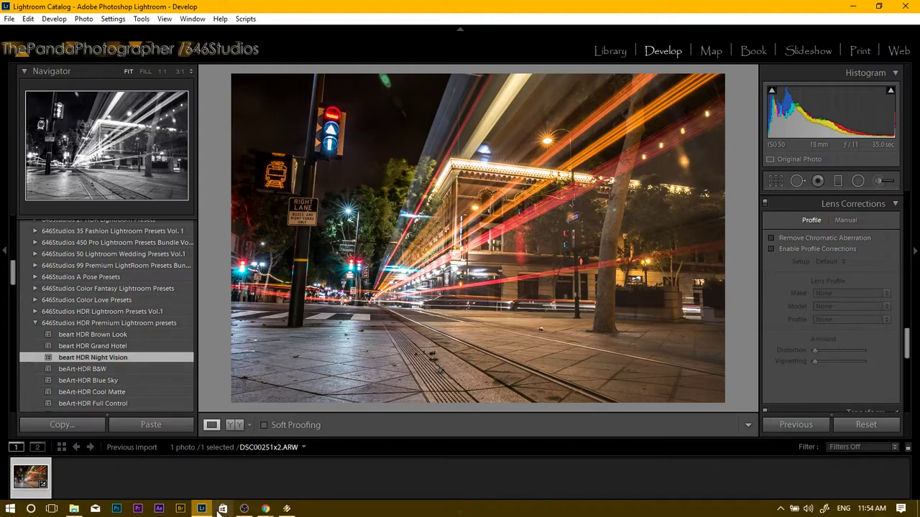
Check the stream's live chat and the YouTube Live Dashboard in Chrome and return to Lightroom
left_click(265, 509)
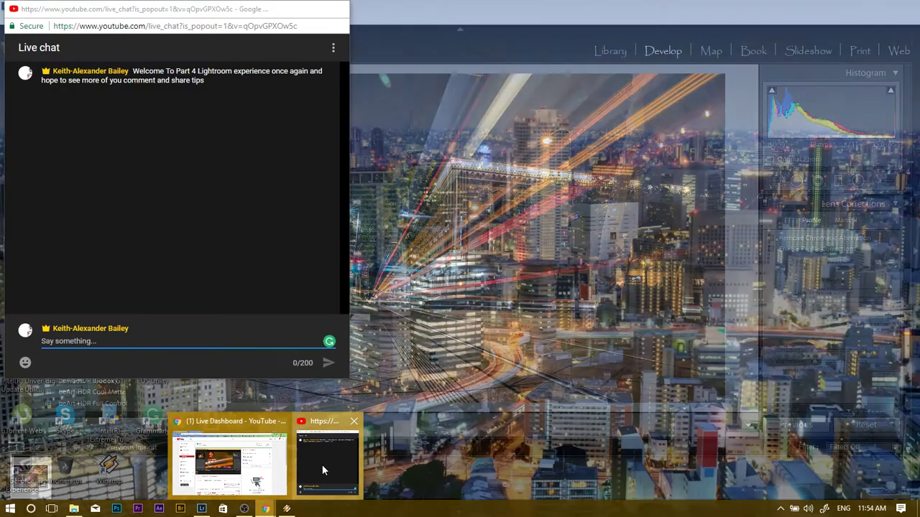
left_click(321, 466)
left_click(285, 9)
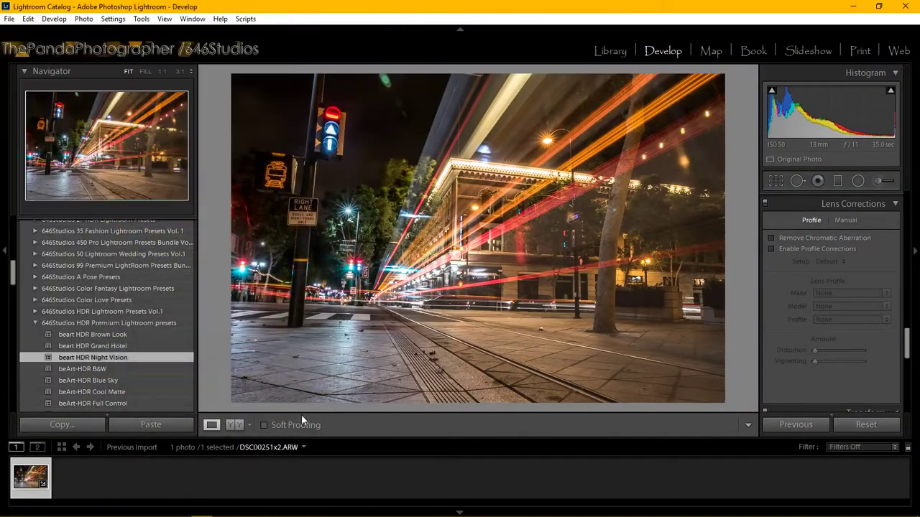
mouse_move(265, 509)
left_click(268, 468)
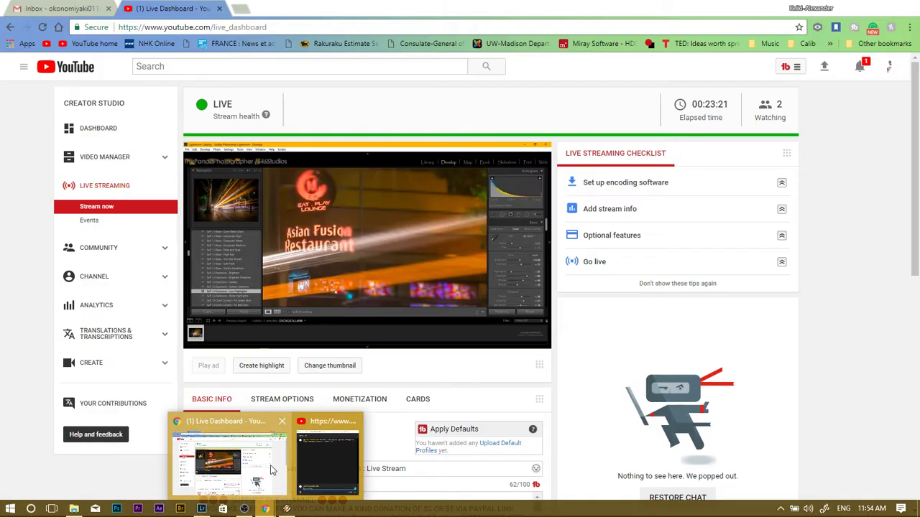
left_click(850, 8)
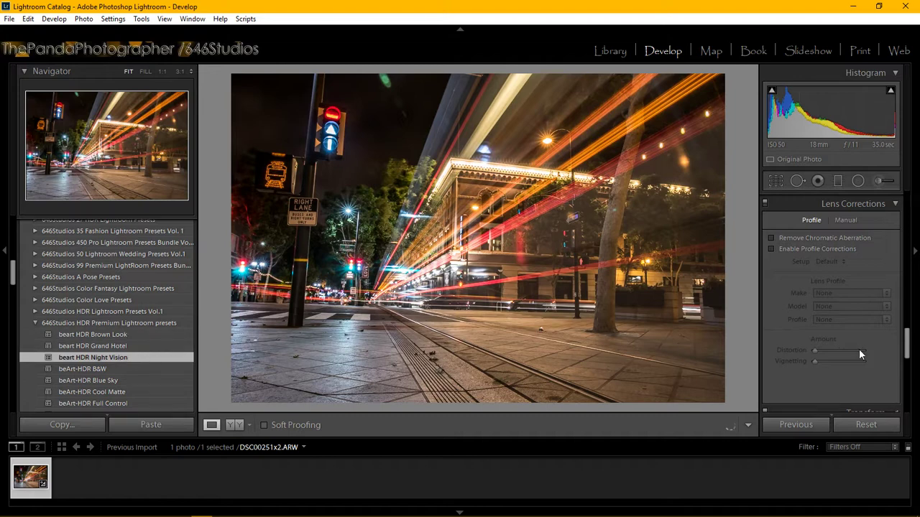
Enable Remove Chromatic Aberration and the lens profile corrections, toggling the profile off and on to compare
left_click(771, 236)
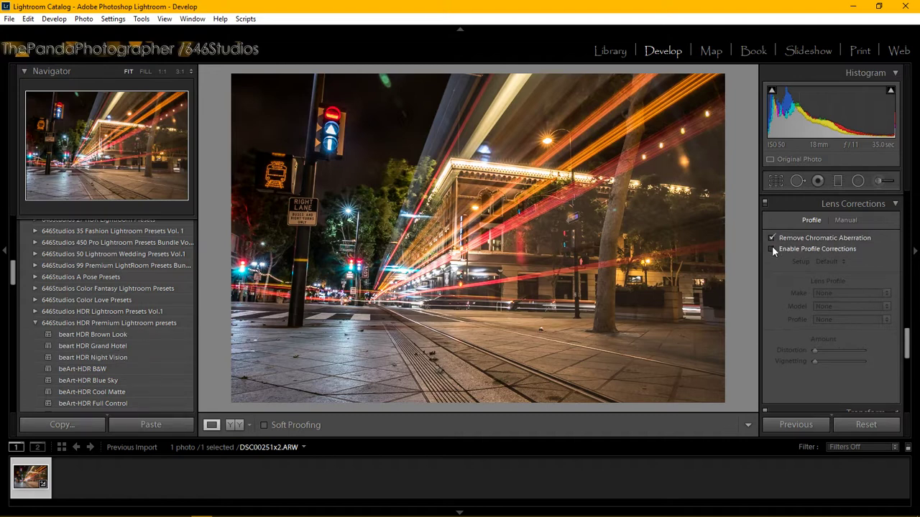
left_click(771, 248)
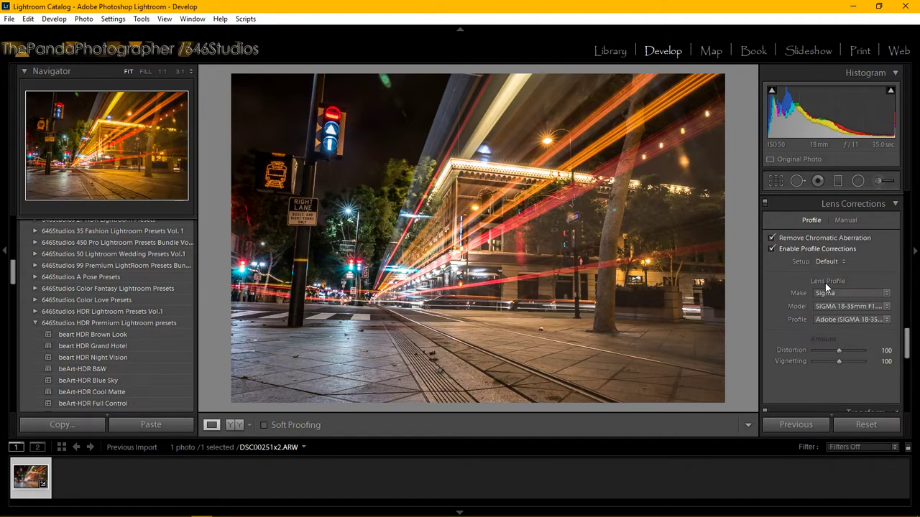
left_click(769, 246)
left_click(771, 248)
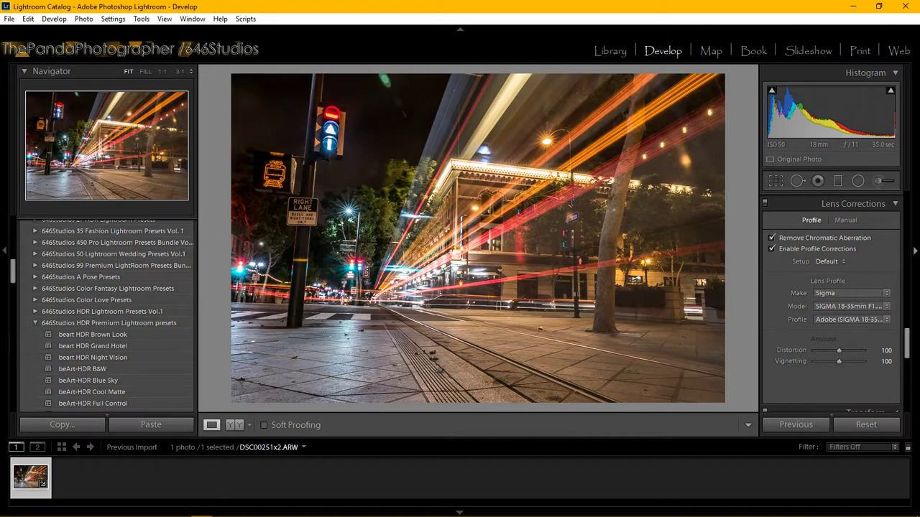
Set the photo's sharpening Masking to 55 and Amount to 82, previewing the mask in black and white
left_click_drag(907, 348, 908, 308)
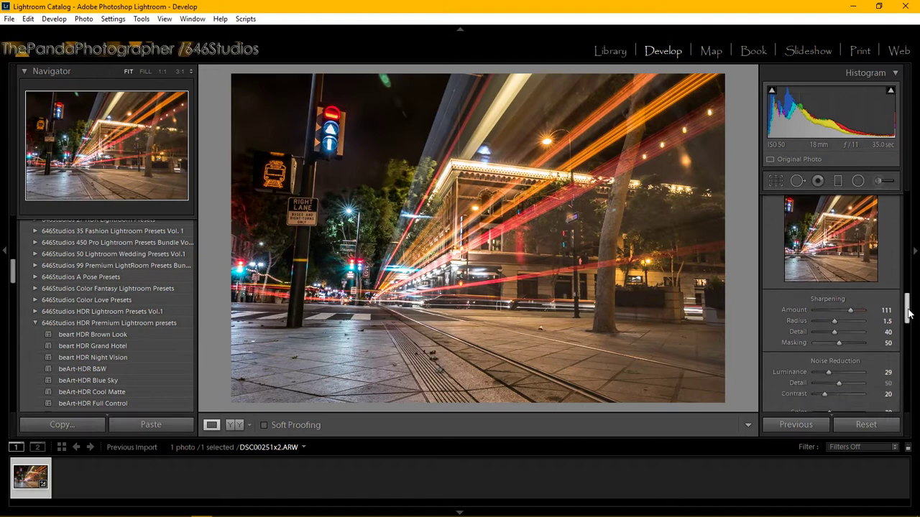
left_click(839, 342, "alt")
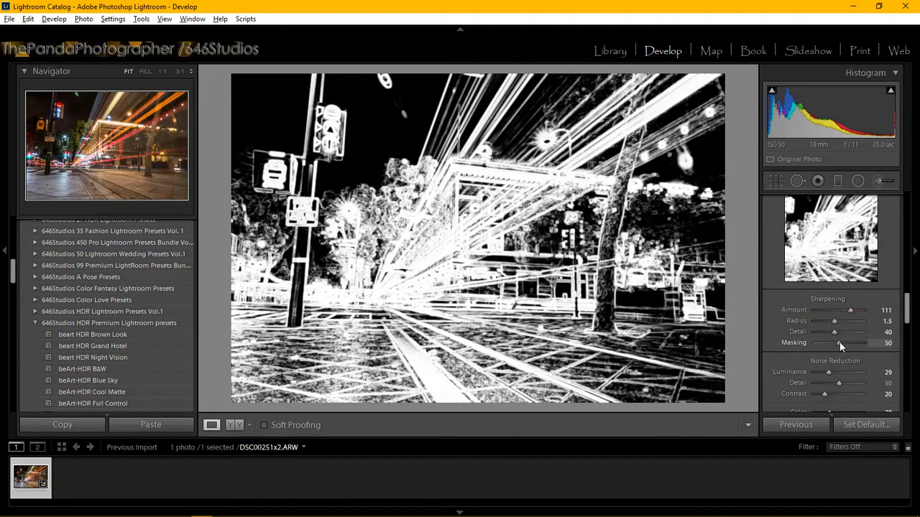
left_click_drag(839, 342, 841, 341)
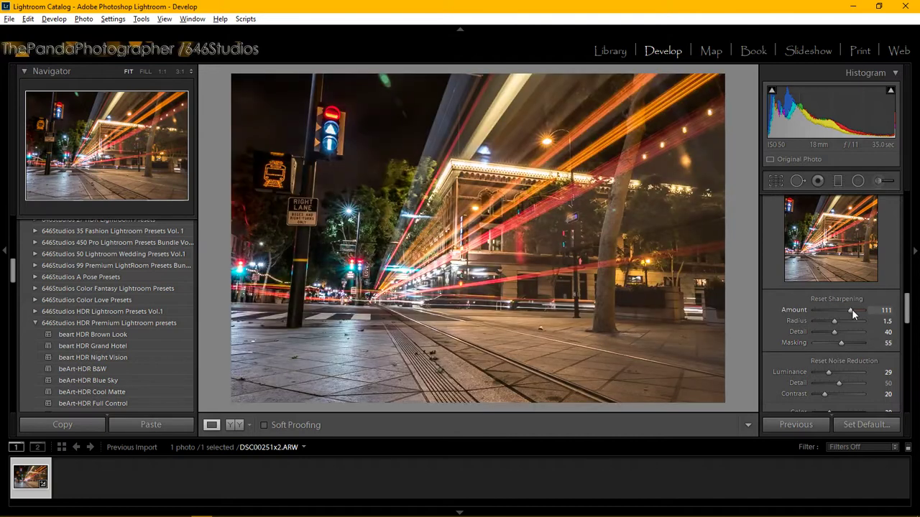
left_click_drag(852, 310, 842, 317)
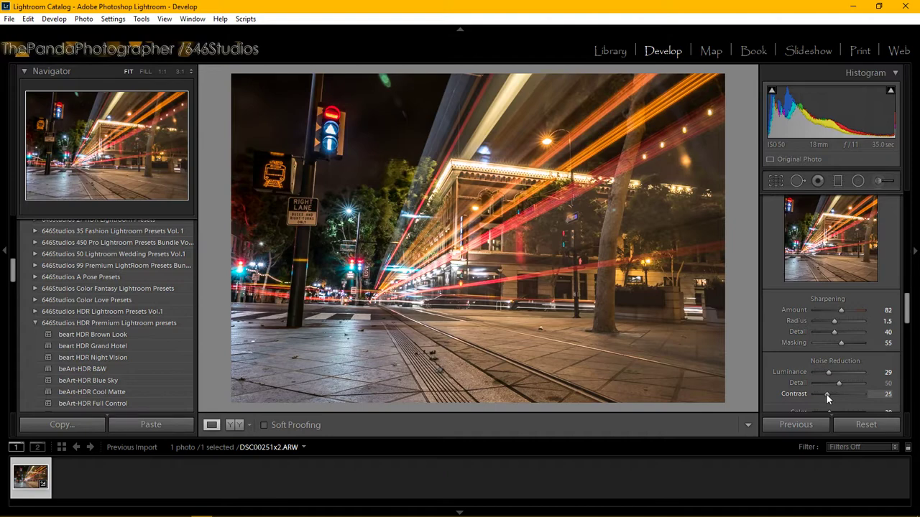
Raise the noise reduction Contrast to 35 and the sharpening Masking to 62
key("alt")
left_click_drag(826, 393, 826, 393)
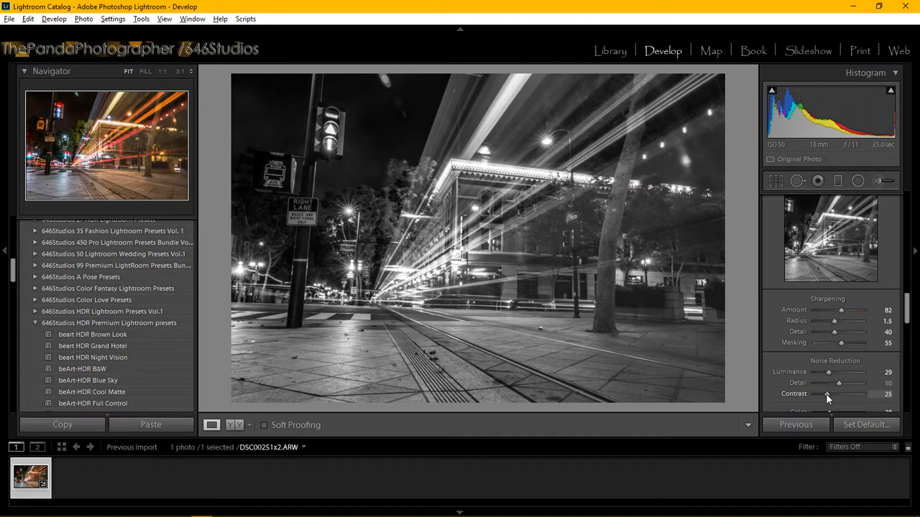
mouse_move(826, 395)
left_mouse_down()
mouse_move(863, 398)
mouse_move(807, 408)
mouse_move(871, 402)
mouse_move(830, 398)
left_mouse_up()
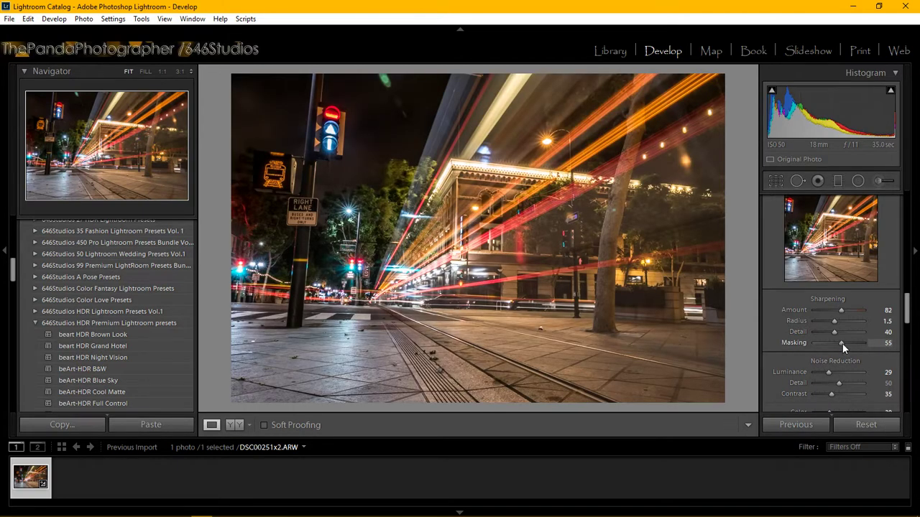
mouse_move(842, 344)
left_mouse_down()
mouse_move(826, 354)
mouse_move(847, 358)
left_mouse_up()
left_click(914, 252)
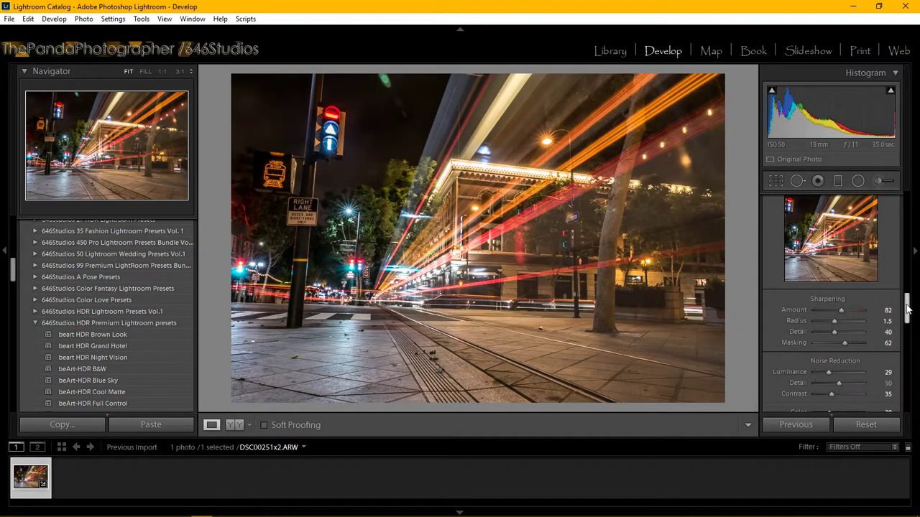
Set the photo's Vibrance to +15 and Saturation to +11 in the basic adjustments
left_click_drag(908, 307, 913, 208)
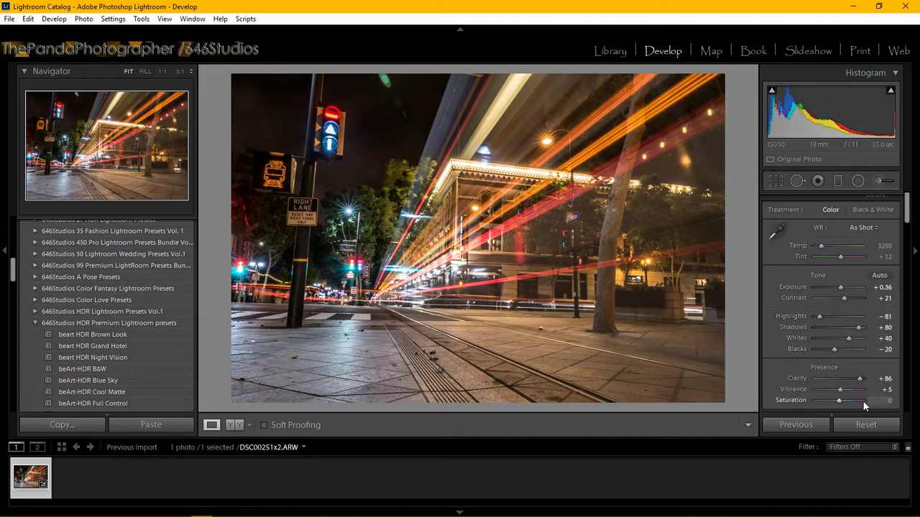
left_click(885, 390)
type("15")
key("Return")
left_click(886, 401)
type("10")
key("Return")
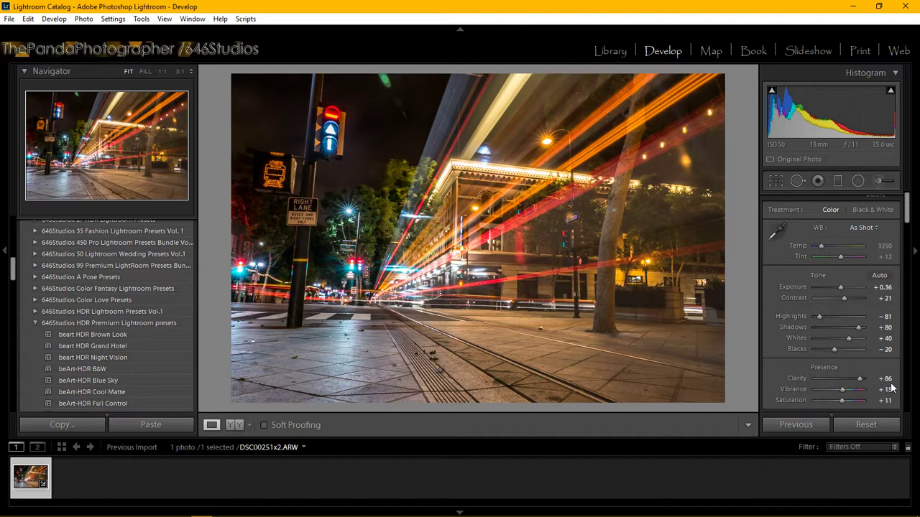
Set the photo's Clarity to +66
left_click(881, 378)
type("66")
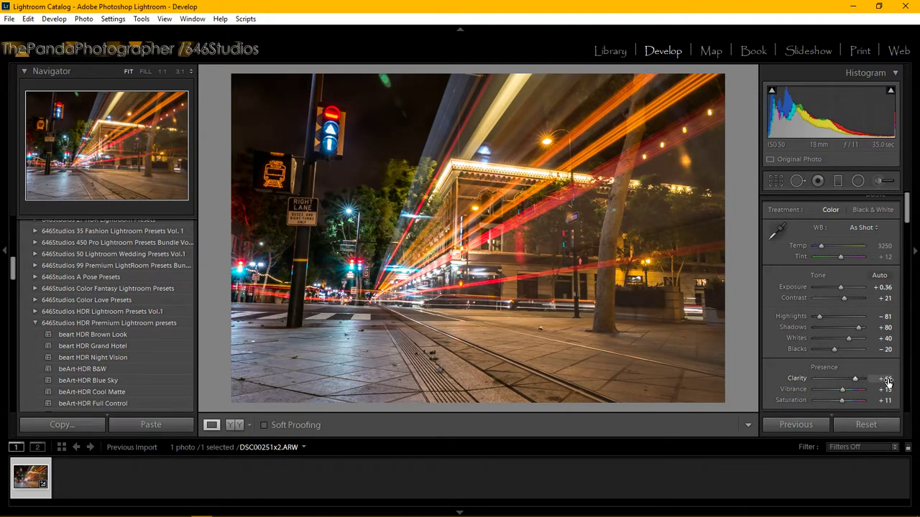
key("Return")
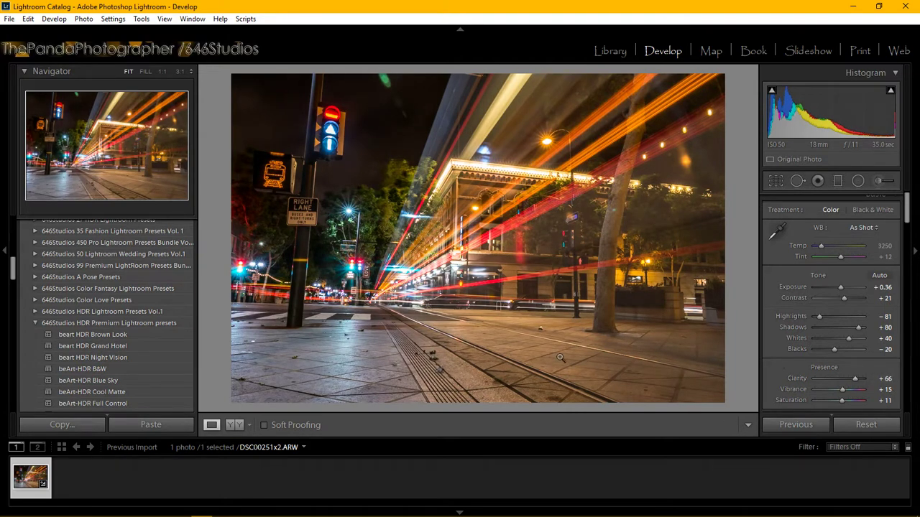
Examine the Right Lane sign, street lamp and traffic light at 1:1, comparing them with the whole photo
left_click(300, 209)
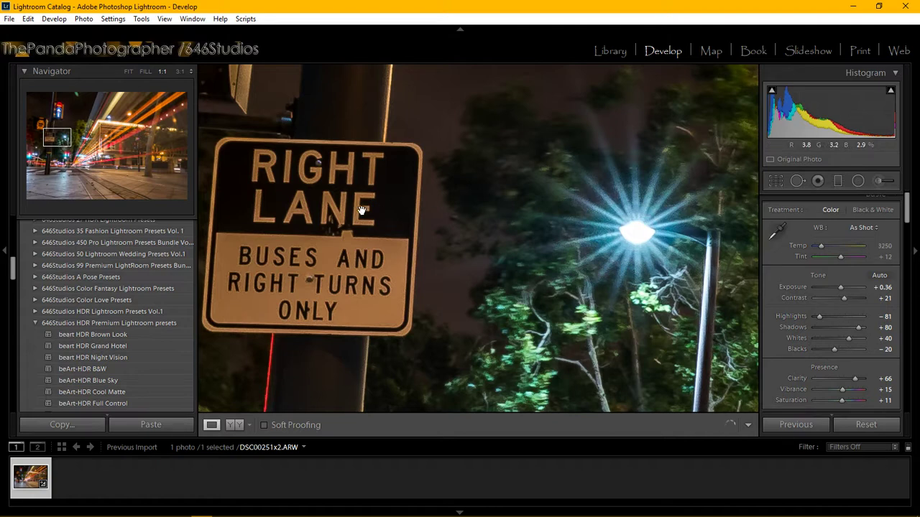
left_click_drag(338, 208, 371, 491)
left_click_drag(398, 165, 345, 341)
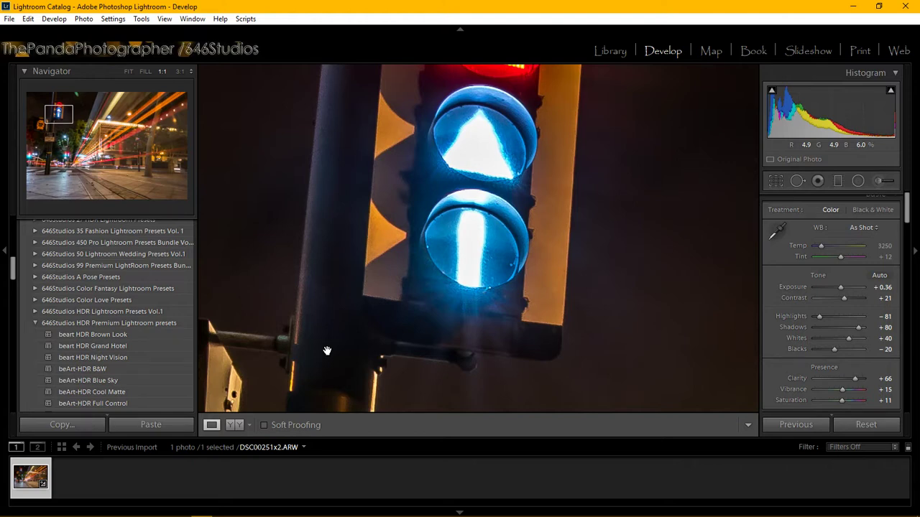
left_click(59, 119)
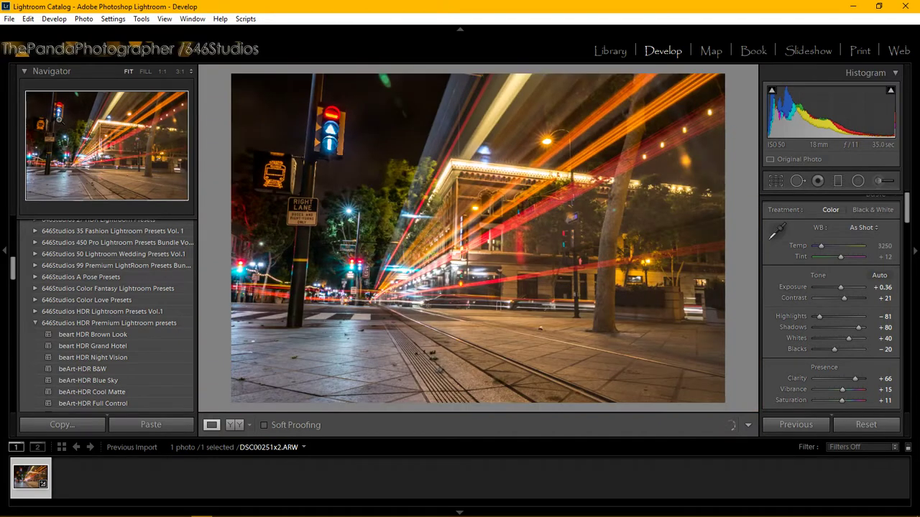
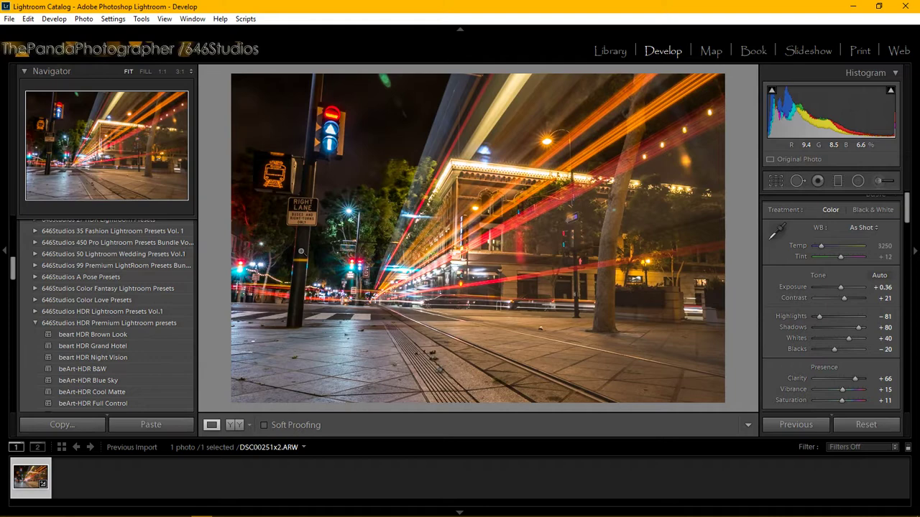
left_click(294, 205)
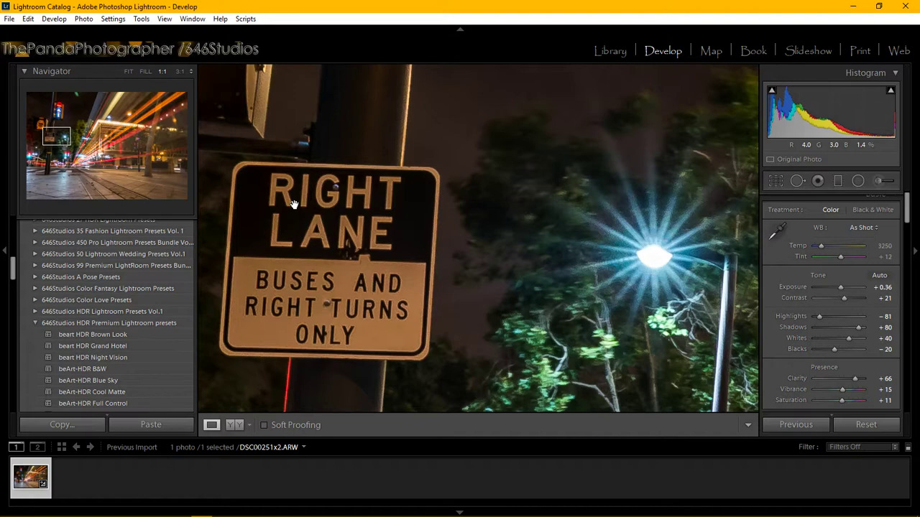
left_click(392, 228)
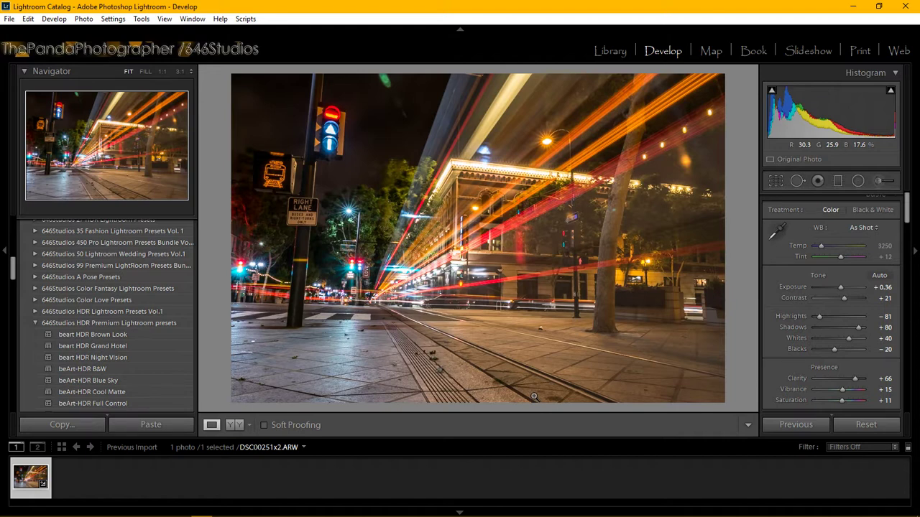
left_click(296, 209)
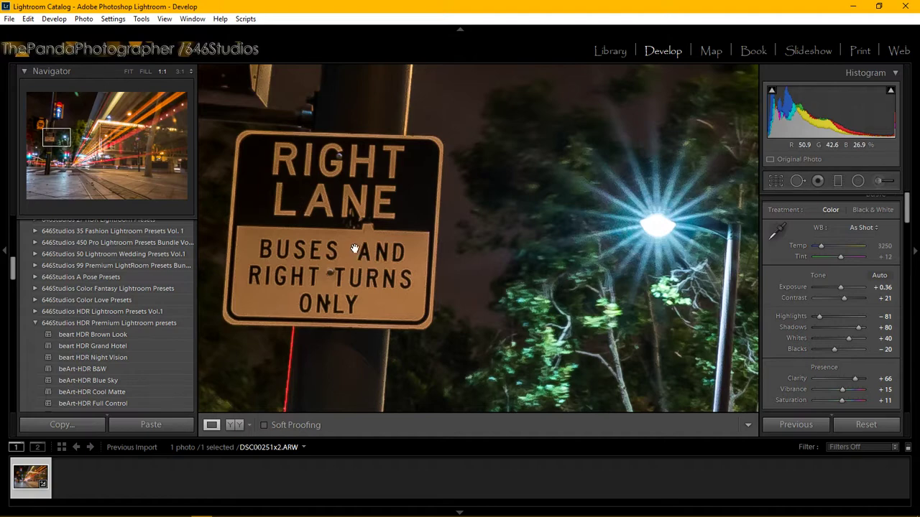
Switch to the YouTube Live Dashboard to check the running stream, and return to Lightroom
left_click(265, 508)
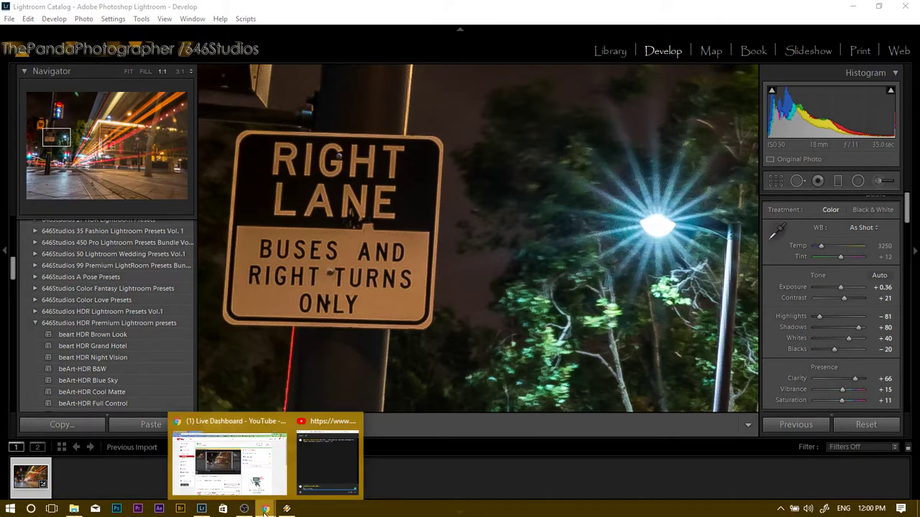
left_click(255, 460)
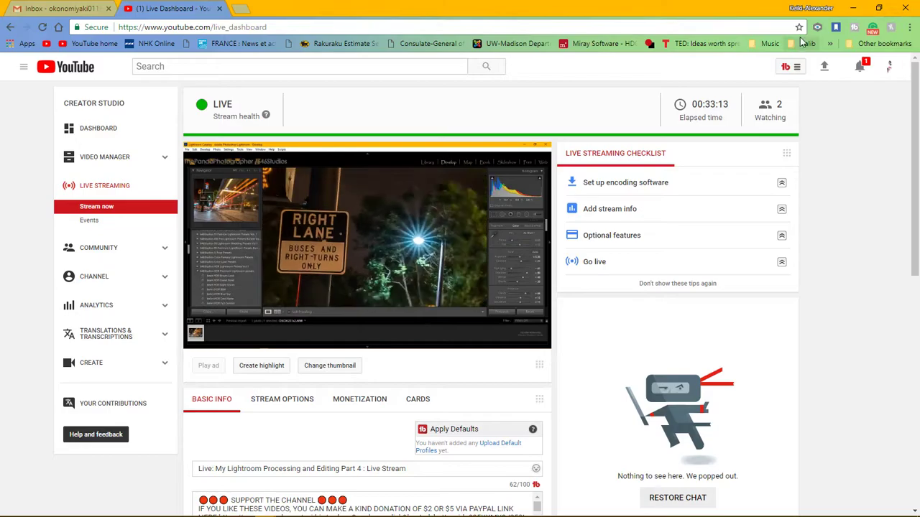
left_click(855, 8)
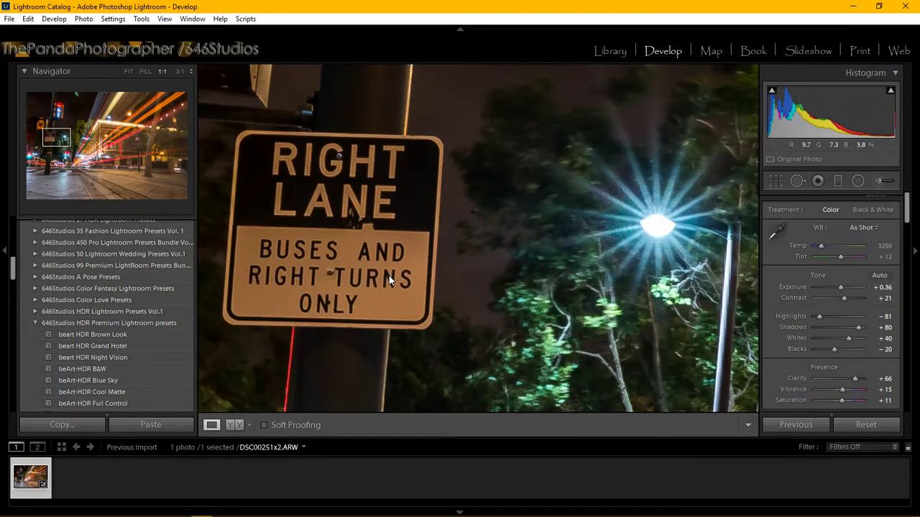
Set the tone curve regions to Highlights +32, Lights +13, Darks +26 and Shadows -15
left_click(388, 280)
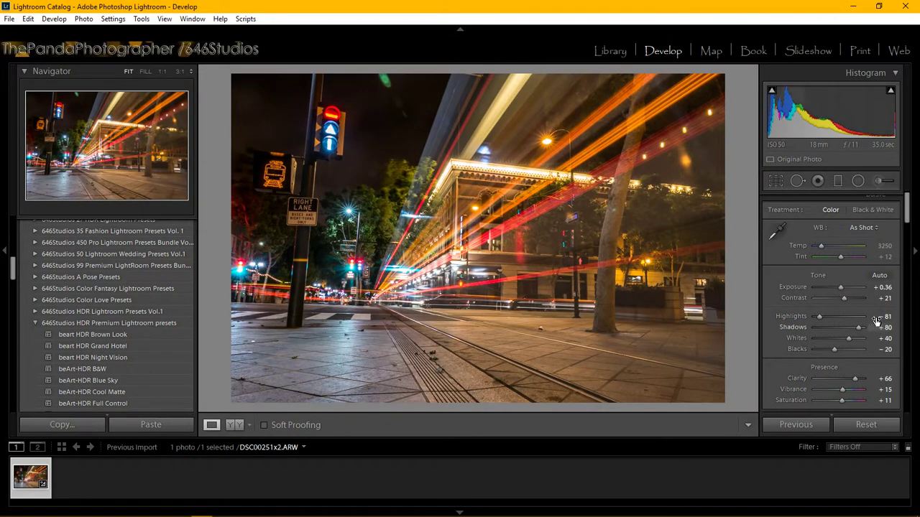
left_click_drag(910, 205, 910, 248)
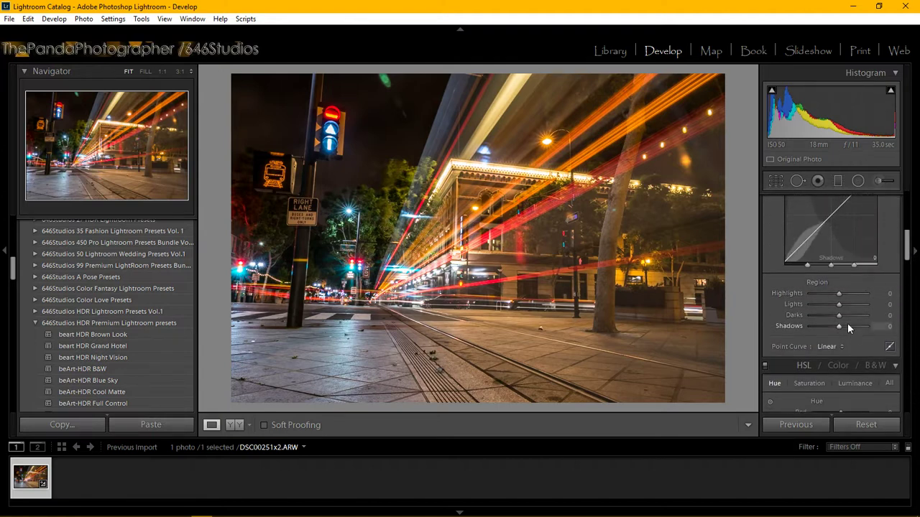
mouse_move(840, 290)
left_mouse_down()
mouse_move(820, 293)
mouse_move(849, 292)
left_mouse_up()
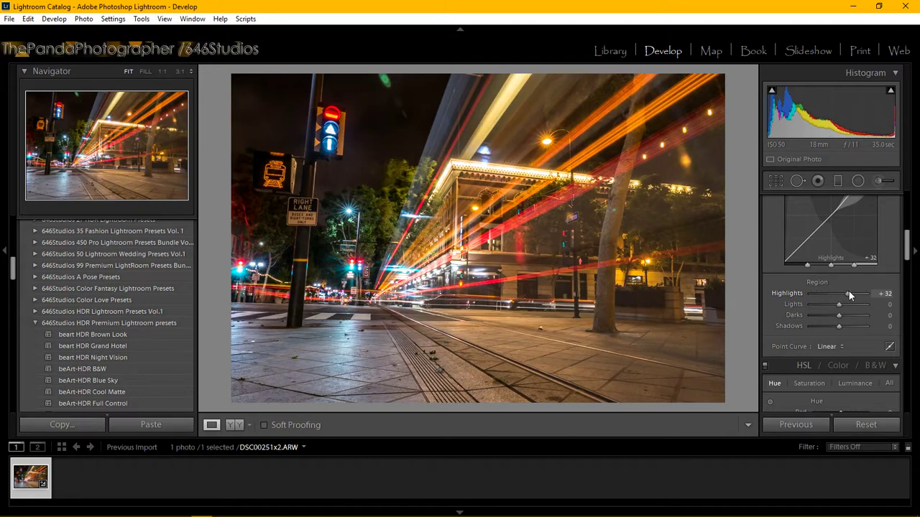
mouse_move(839, 303)
left_mouse_down()
mouse_move(827, 305)
mouse_move(847, 306)
mouse_move(828, 316)
mouse_move(843, 312)
left_mouse_up()
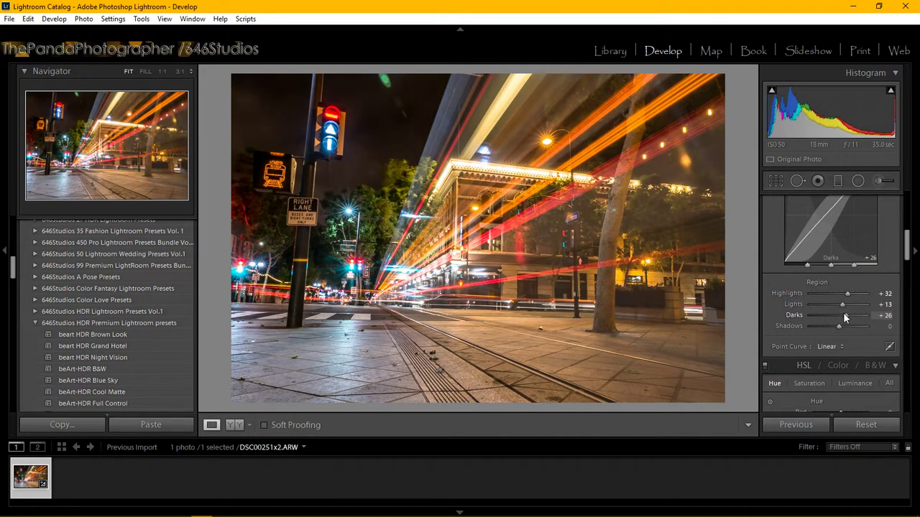
left_click_drag(837, 324, 833, 322)
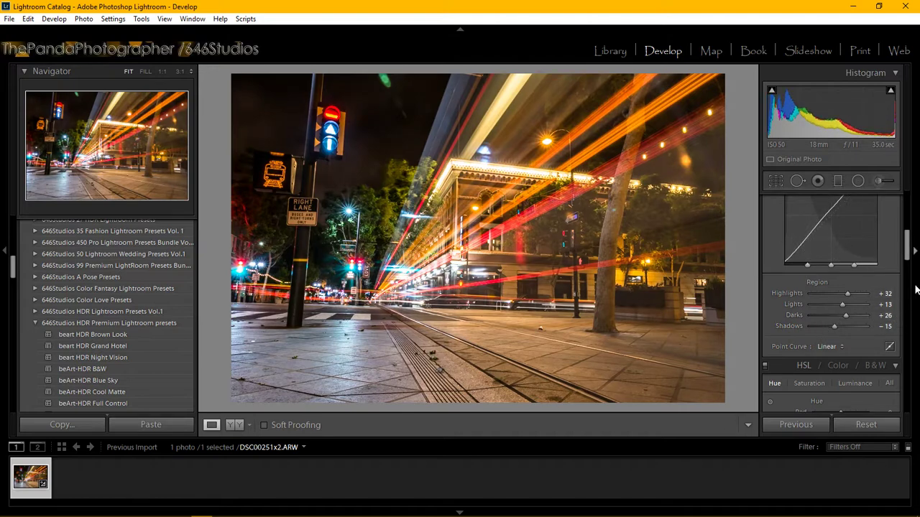
Browse the preset groups for a further look, including the contents of 646Studios HDR Premium Lightroom presets
left_click(914, 255)
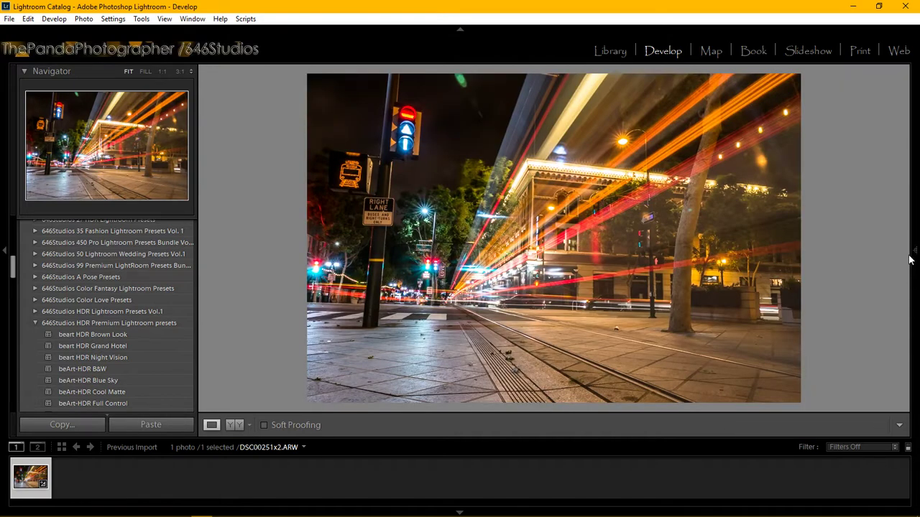
left_click(914, 248)
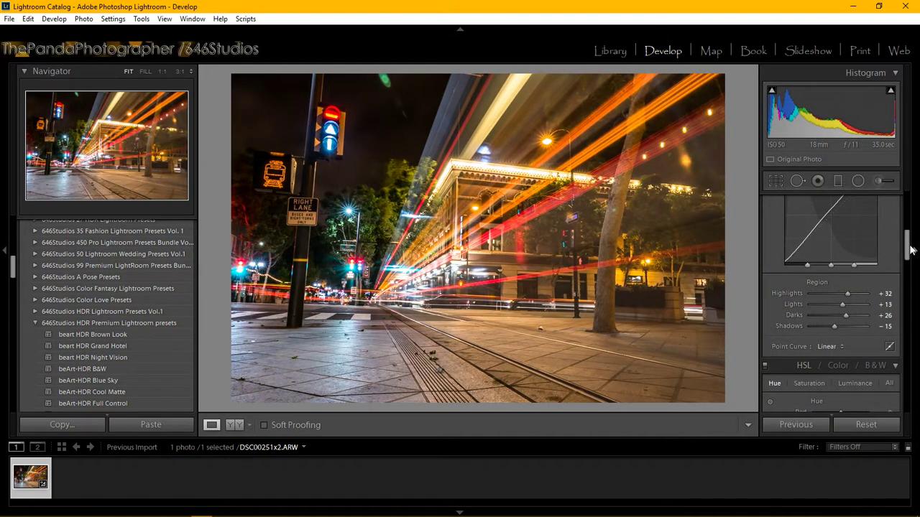
left_click(911, 249)
mouse_move(911, 265)
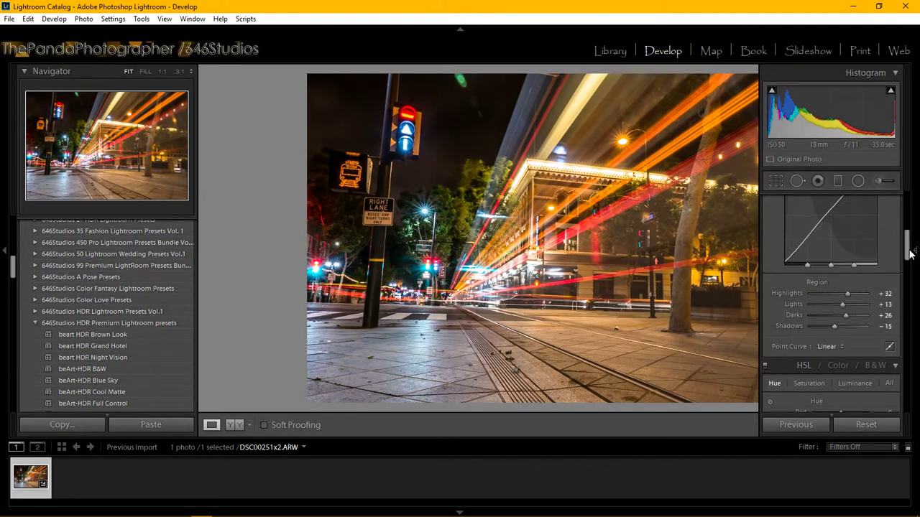
left_click(33, 323)
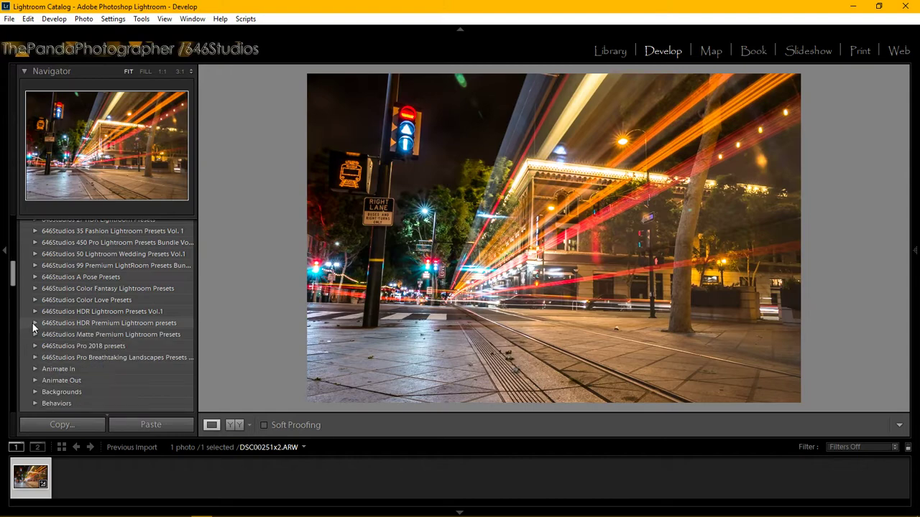
scroll(44, 309, "up", 5)
scroll(49, 307, "down", 10)
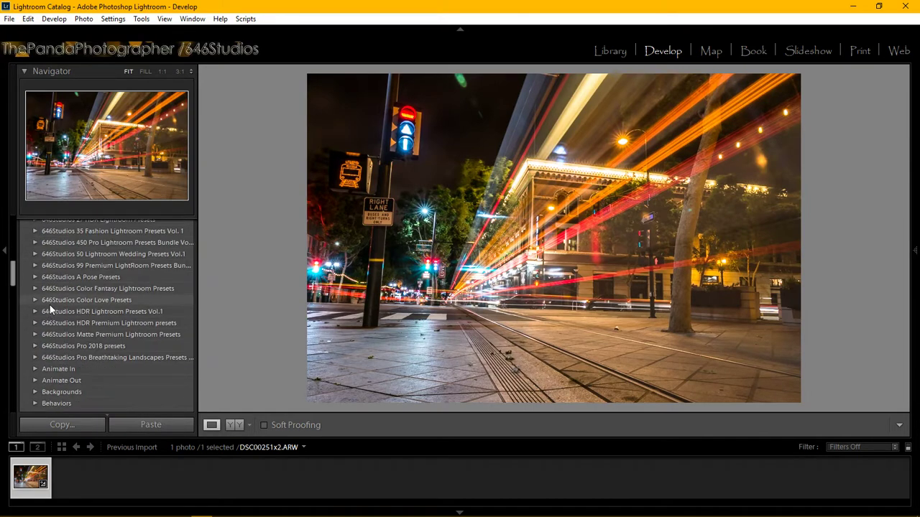
scroll(49, 304, "down", 10)
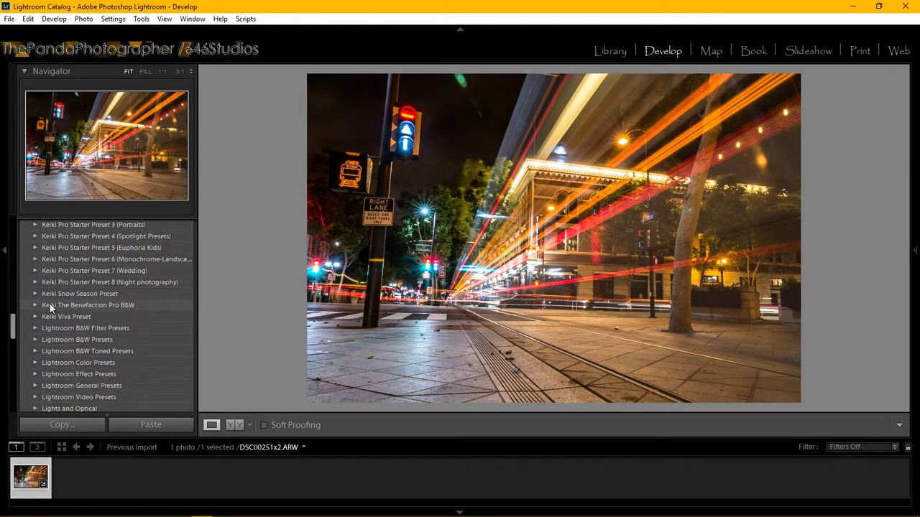
scroll(71, 300, "up", 15)
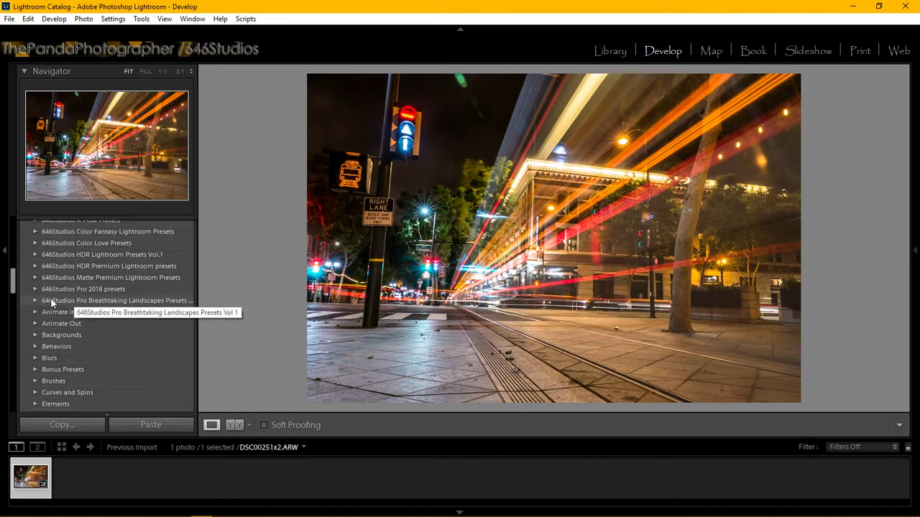
scroll(51, 298, "up", 3)
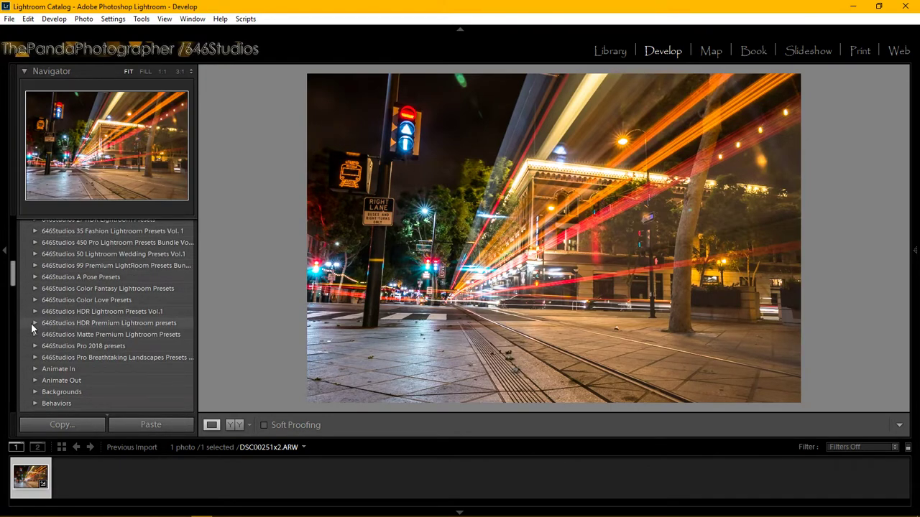
left_click(31, 322)
scroll(72, 319, "down", 4)
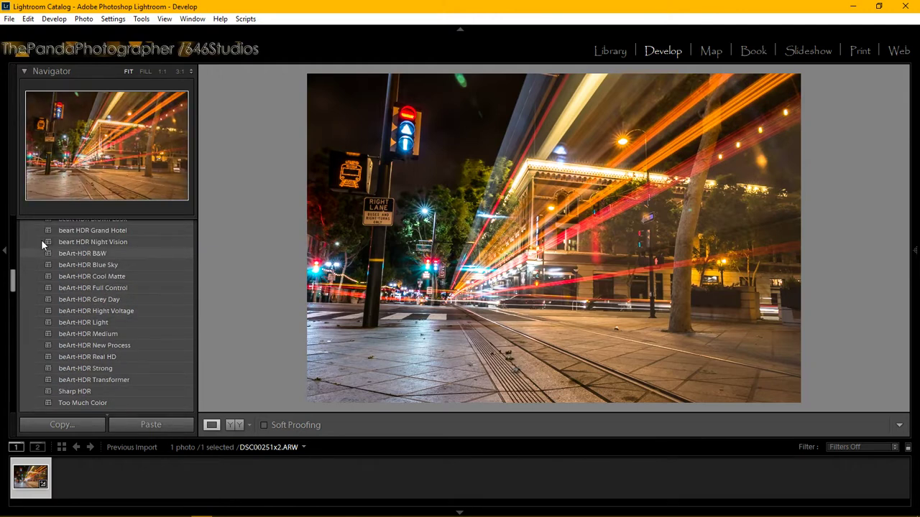
scroll(43, 241, "up", 4)
left_click(35, 323)
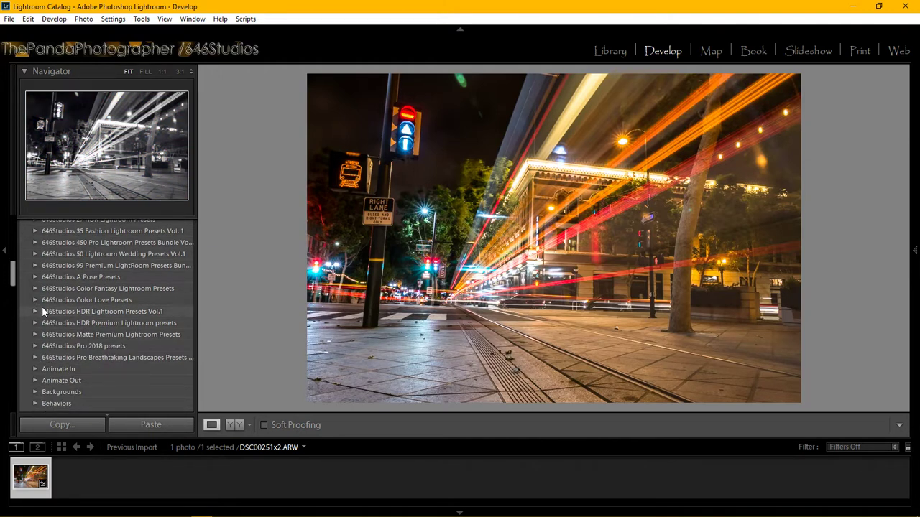
From 646Studios A Pose Presets, try the SaP 6-Vignette - Black Heavy preset and apply Black Dreamy instead
left_click(39, 276)
scroll(125, 273, "down", 3)
scroll(113, 366, "down", 6)
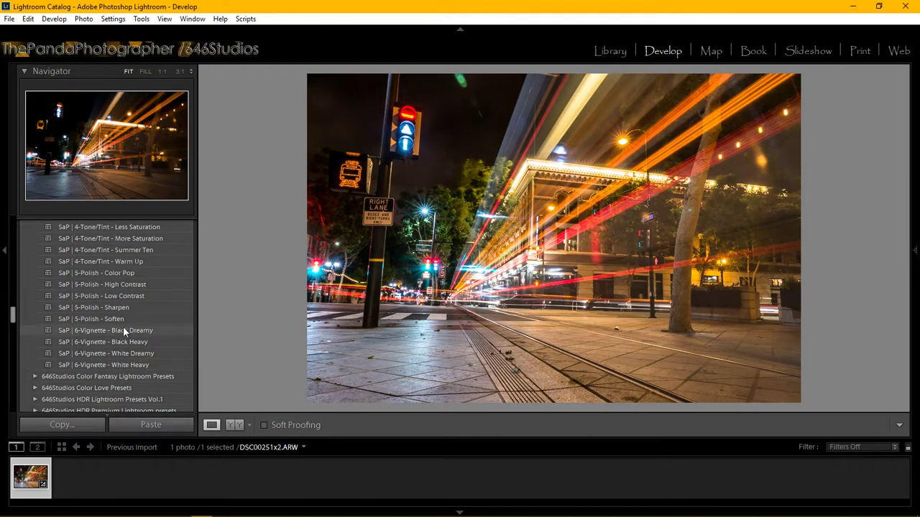
left_click(122, 342)
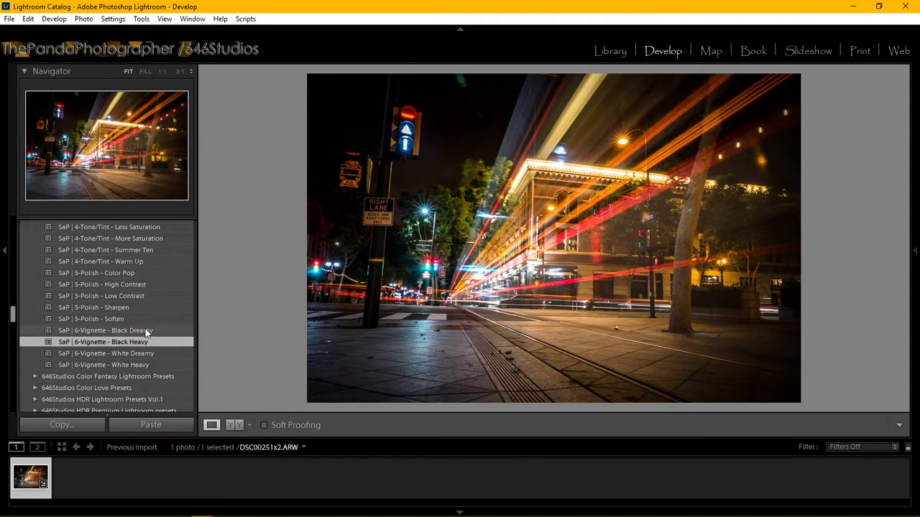
left_click(145, 331)
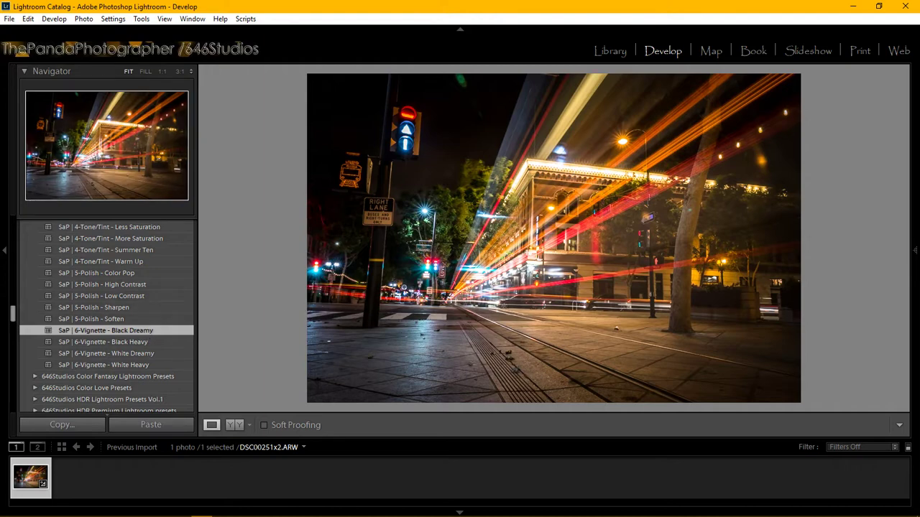
Examine the Right Lane sign and the street lamp at 1:1, comparing them with the whole photo
left_click(386, 223)
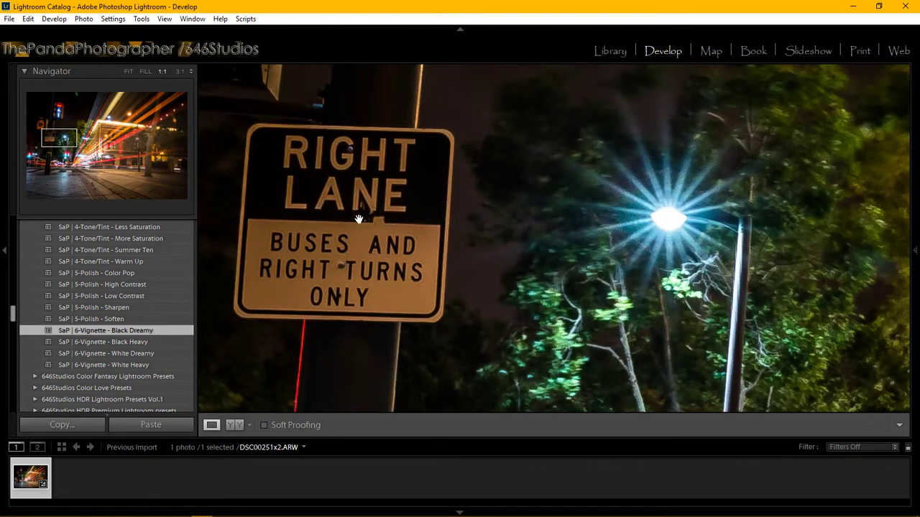
left_click(359, 218)
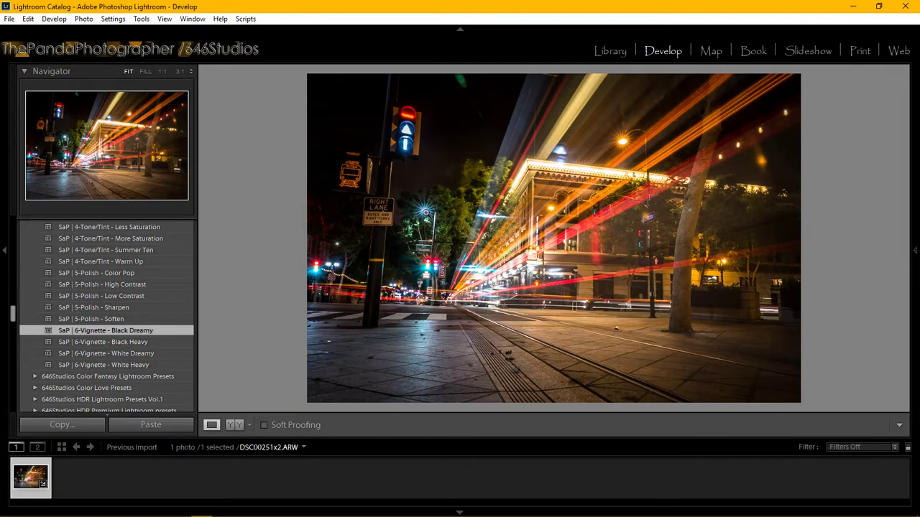
left_click(424, 211)
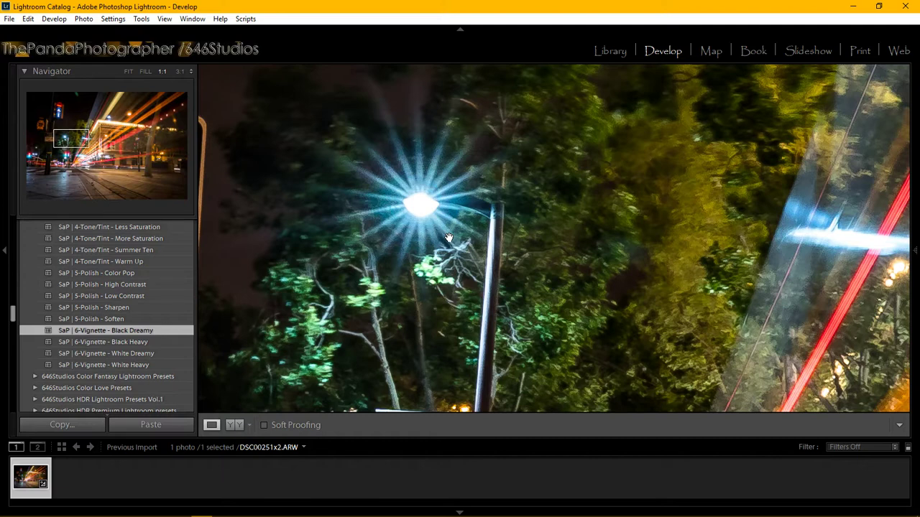
left_click(415, 210)
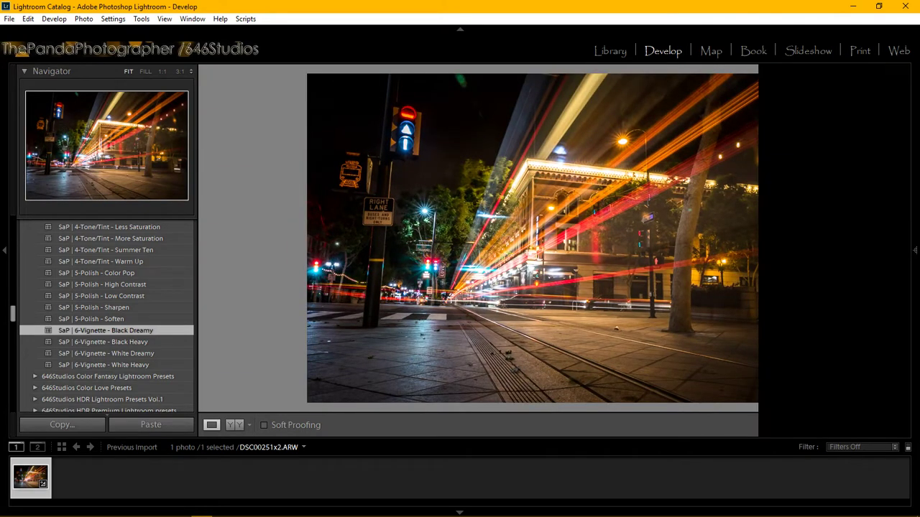
Set the HSL hue of Red to -4 and of Orange to +20
left_click(916, 252)
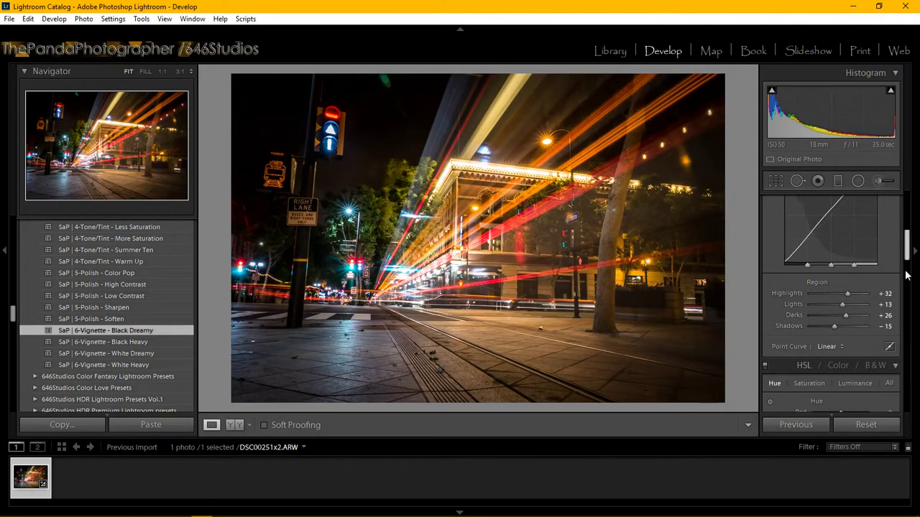
left_click_drag(908, 252, 908, 267)
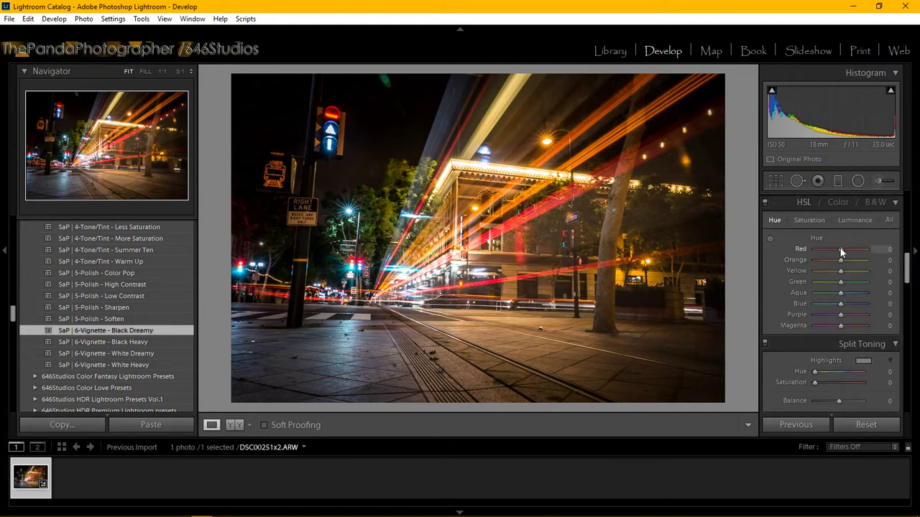
mouse_move(841, 245)
left_mouse_down()
mouse_move(828, 250)
mouse_move(838, 248)
left_mouse_up()
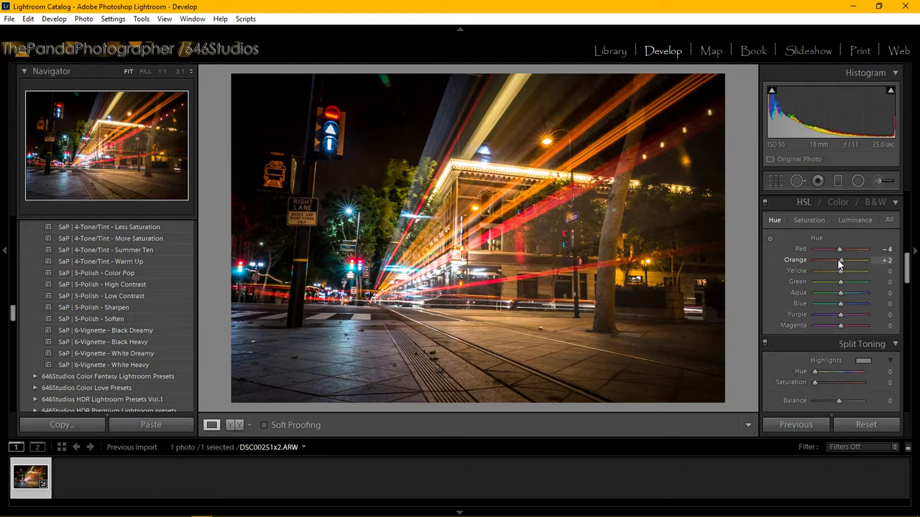
left_click_drag(836, 260, 843, 258)
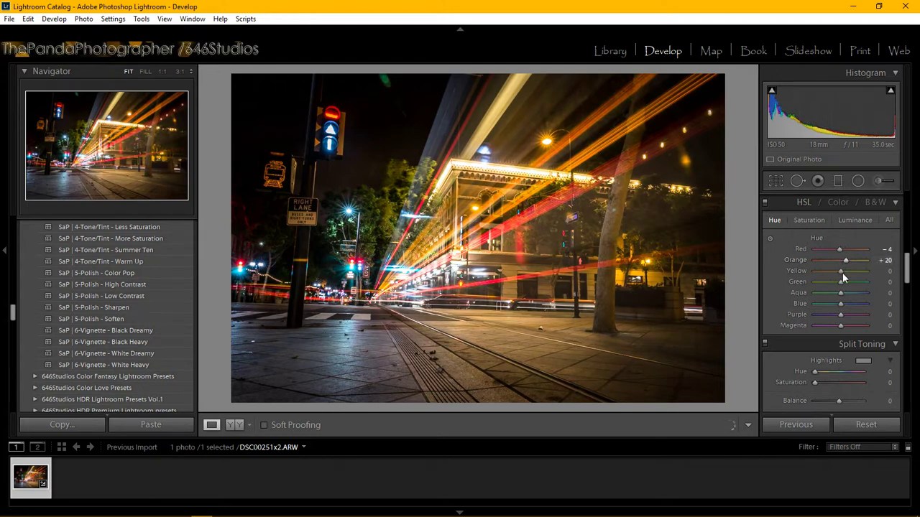
Apply the SaP 5-Polish - Color Pop preset and the SaP 4-Tone/Tint - Cool Down preset to the photo
left_click(115, 275)
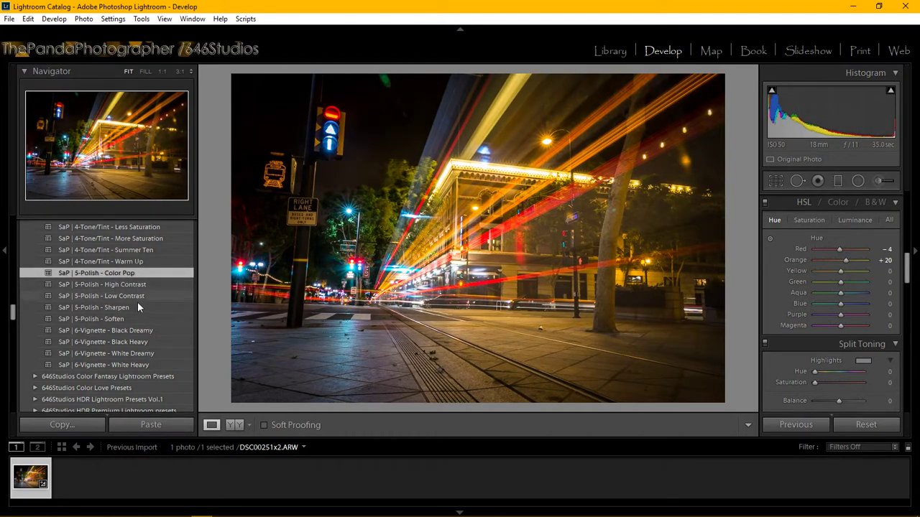
scroll(137, 302, "up", 2)
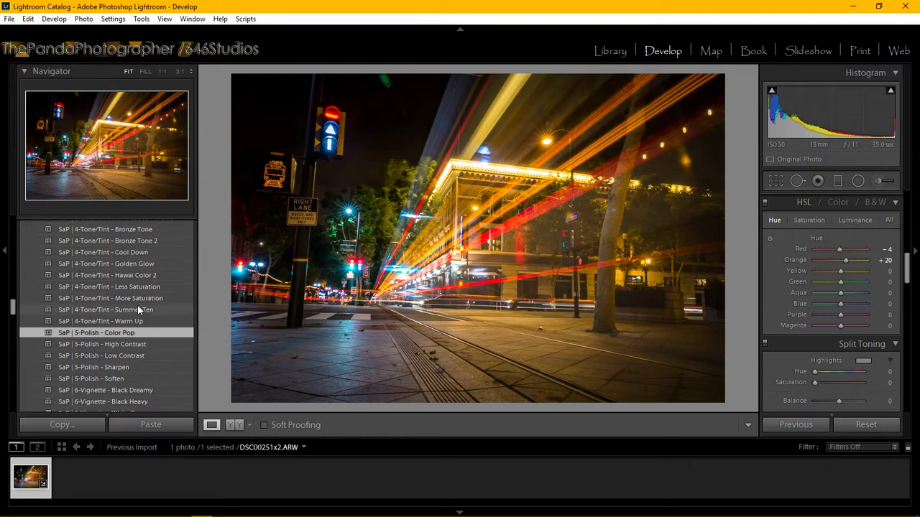
left_click(136, 254)
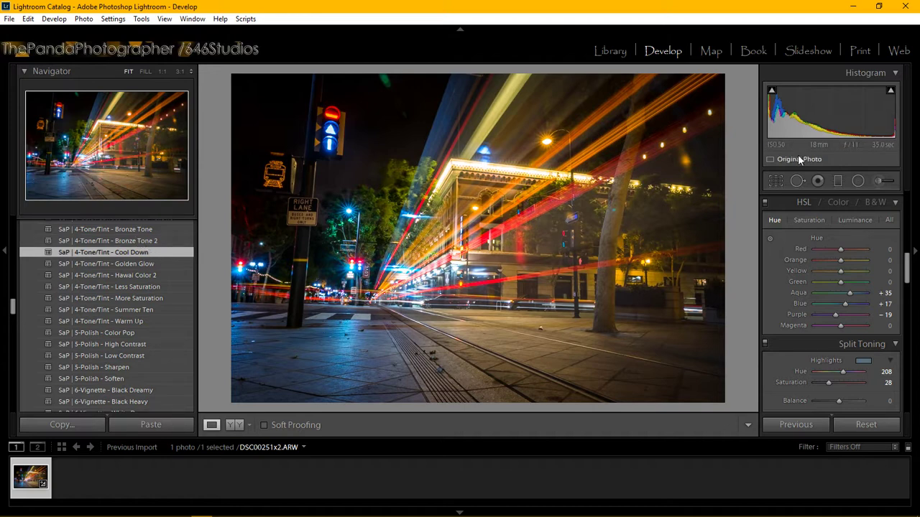
Check the photo for shadow clipping with the histogram's clipping overlay, leaving the overlay off
scroll(908, 268, "up", 2)
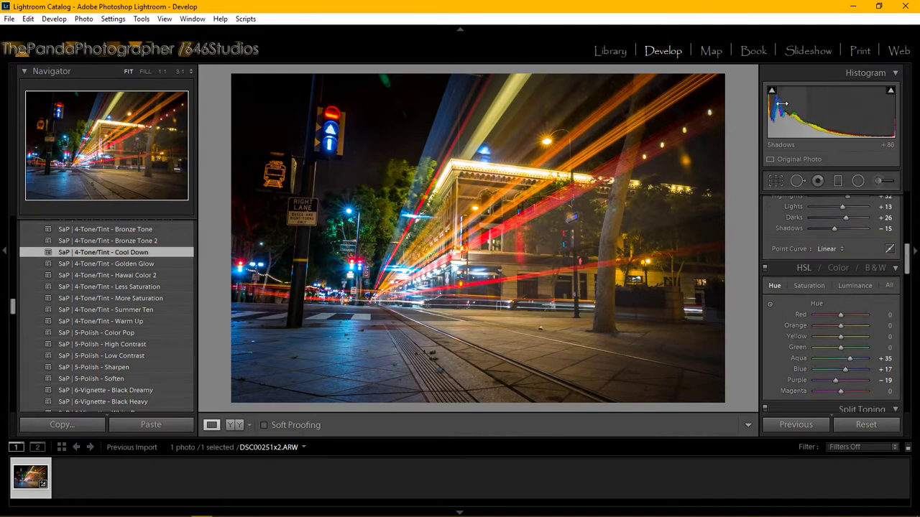
mouse_move(776, 97)
left_click(772, 92)
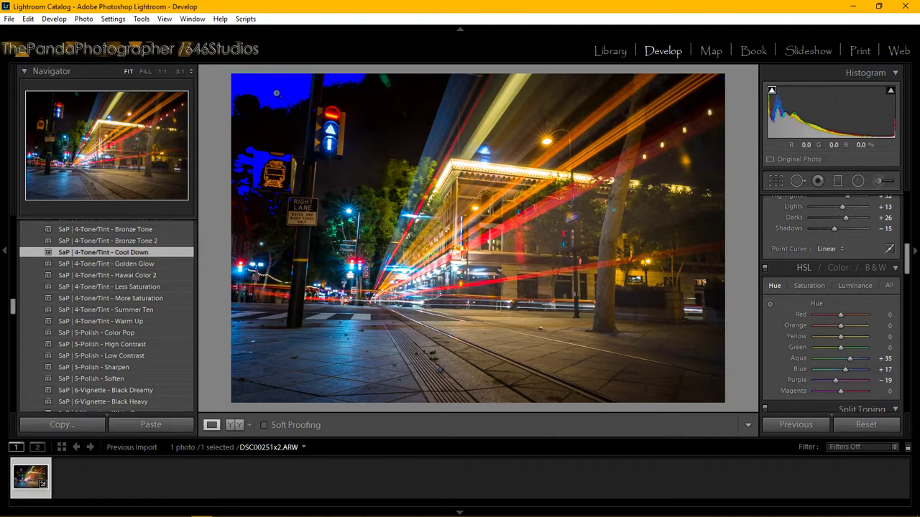
left_click(772, 92)
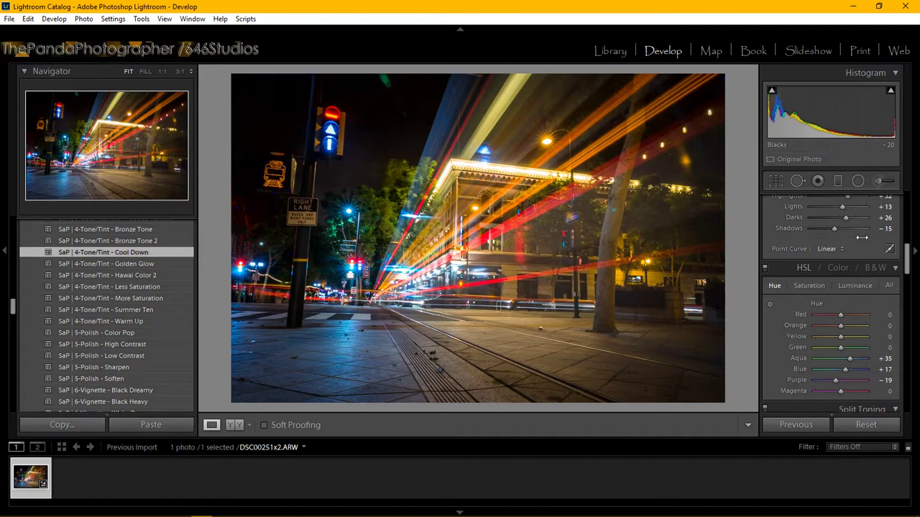
Set the luminance noise reduction to 21, judging the photo in the grayscale preview
left_click_drag(908, 255, 909, 316)
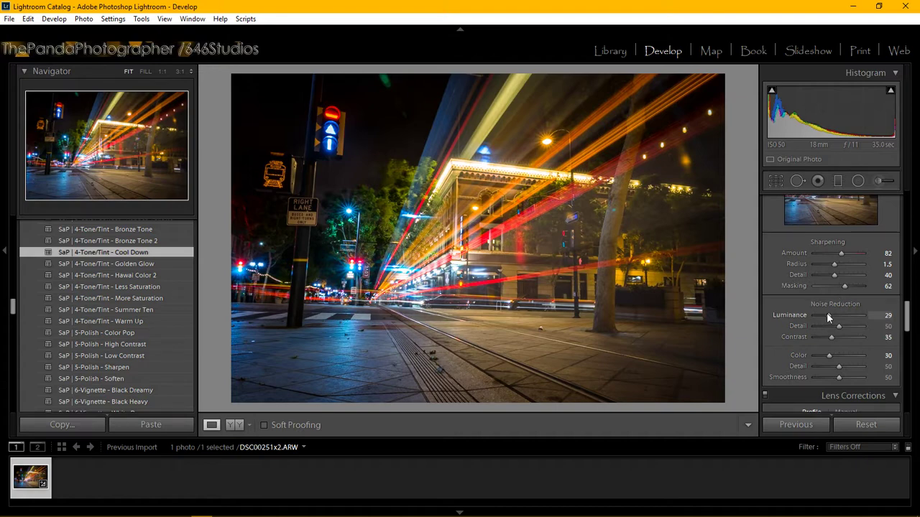
left_click_drag(827, 314, 824, 316, "alt")
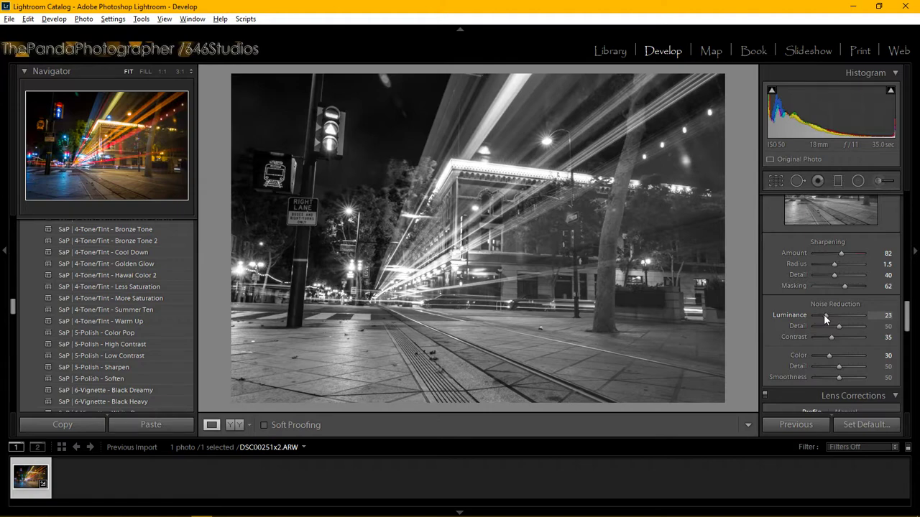
left_click_drag(824, 315, 823, 321, "alt")
Examine the foreground pavement, the leaves and the Keep Left sign at 1:1 and 3:1 for noise and detail
left_click(361, 341)
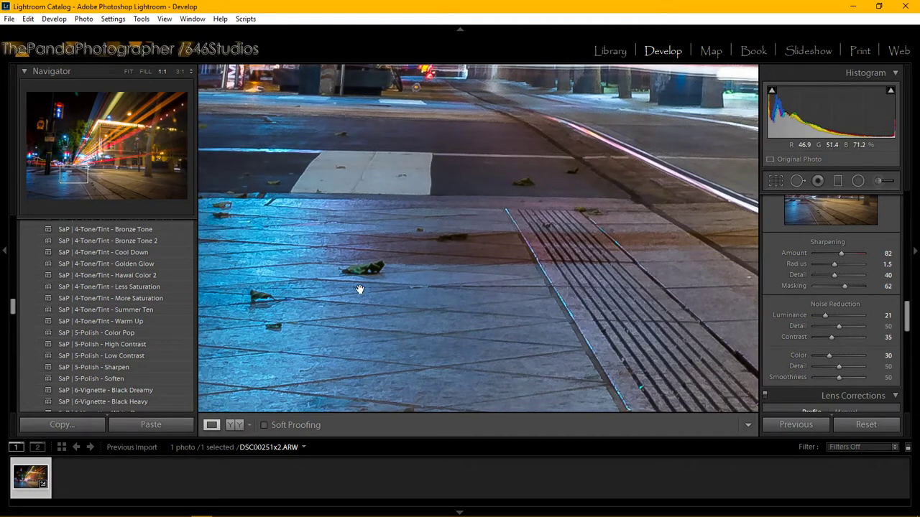
left_click(176, 75)
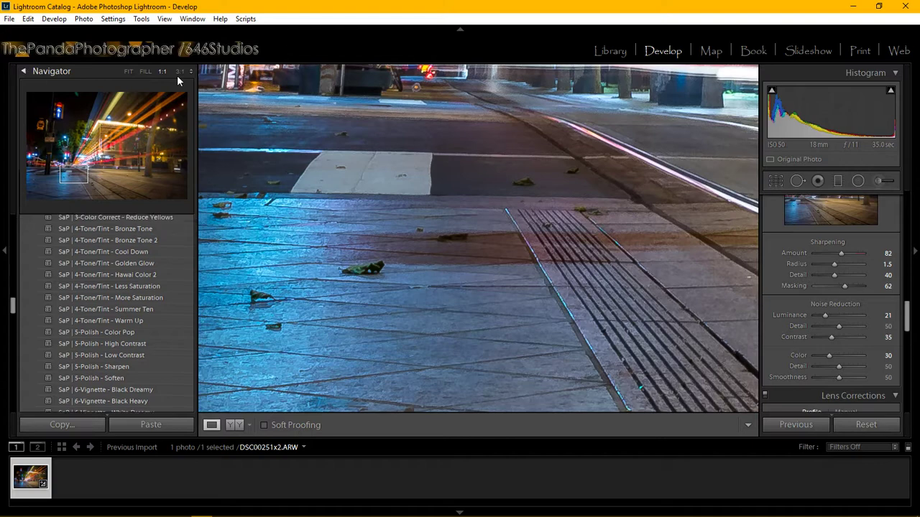
left_click(179, 70)
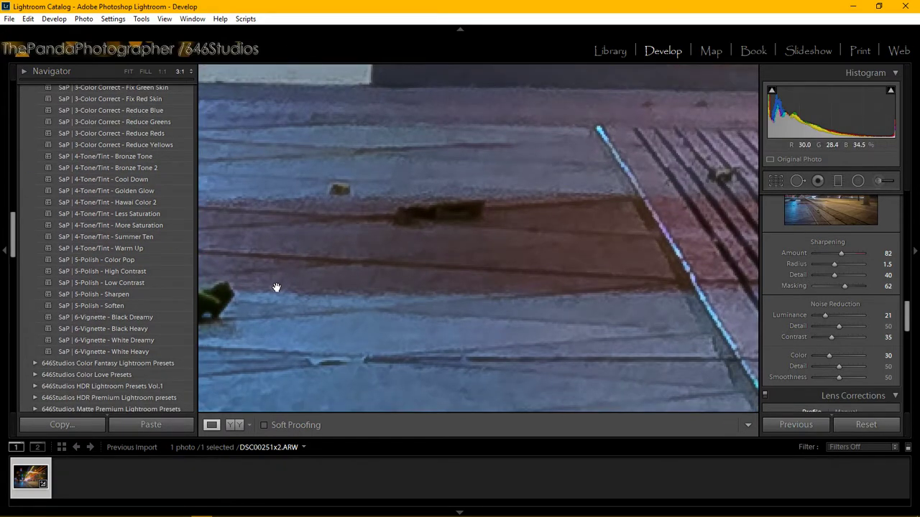
left_click_drag(276, 288, 455, 273)
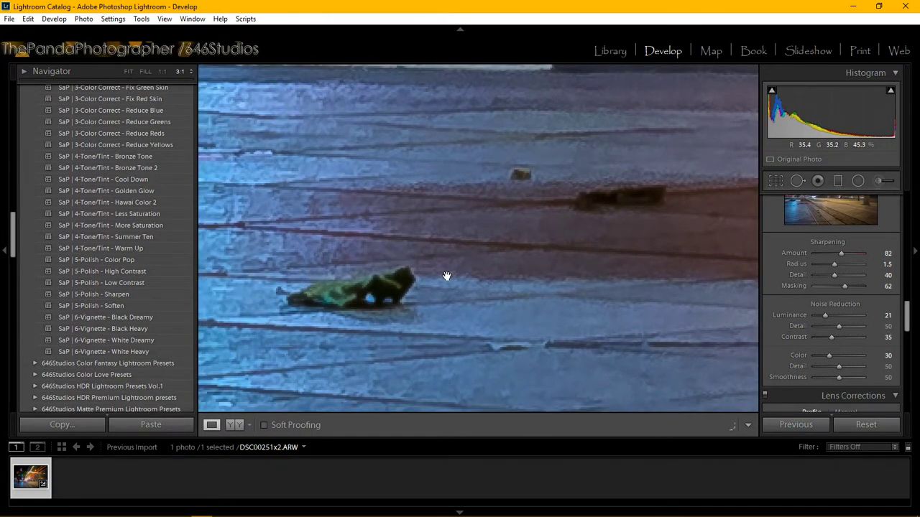
left_click_drag(445, 276, 482, 327)
left_click(162, 72)
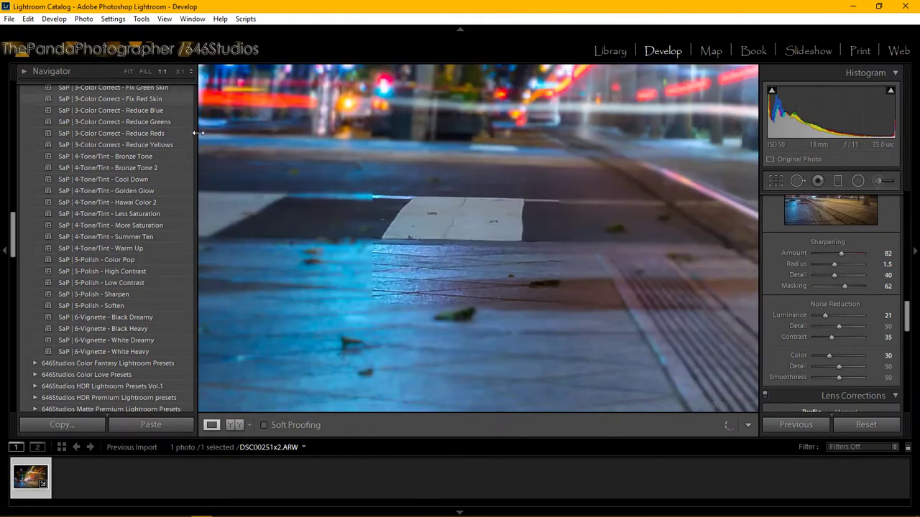
left_click_drag(470, 187, 432, 266)
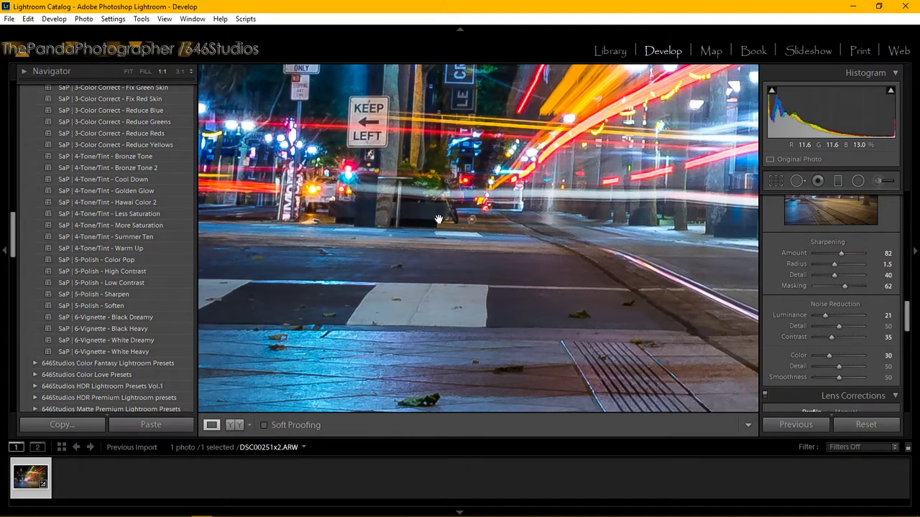
left_click_drag(438, 219, 432, 253)
Set the white balance temperature of the photo to 3500
left_click_drag(907, 330, 910, 212)
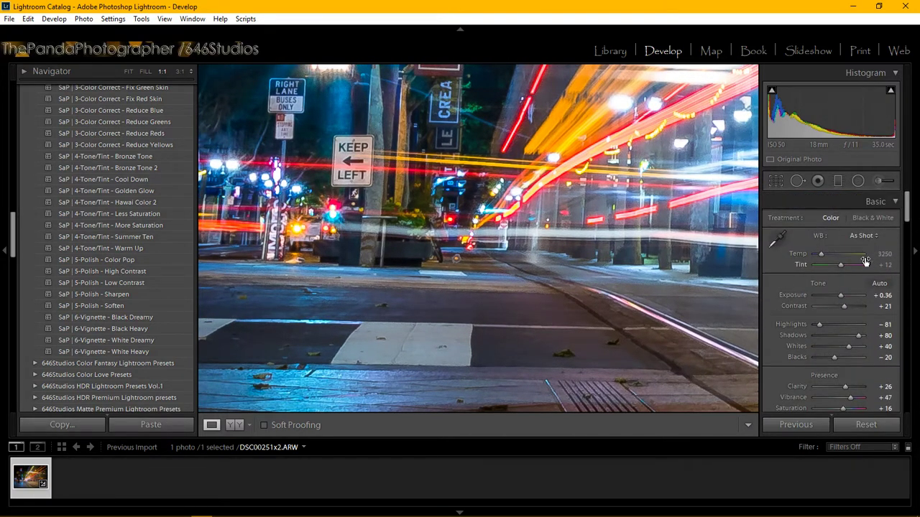
left_click(824, 256)
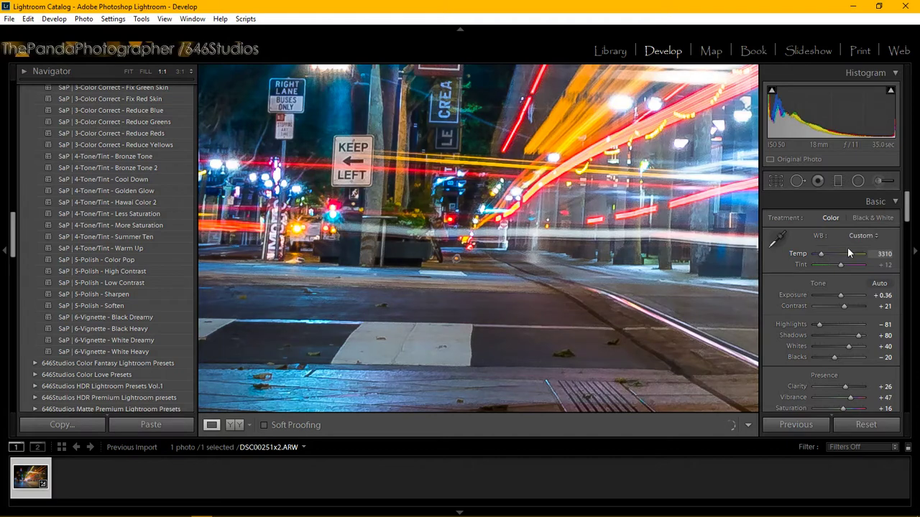
left_click(884, 254)
type("3500")
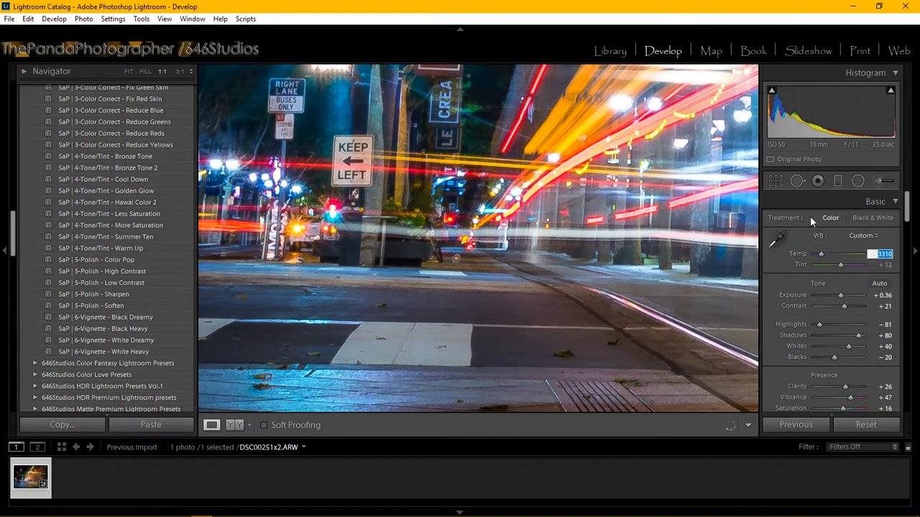
key("Return")
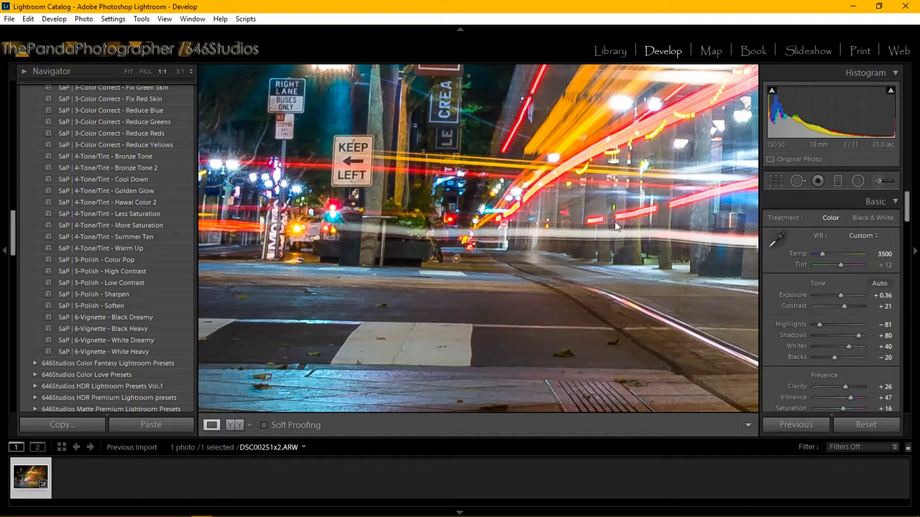
Inspect the building at 1:1, from the vertical neon sign and street lamp up to the brightly lit cornice
left_click(27, 71)
left_click(92, 144)
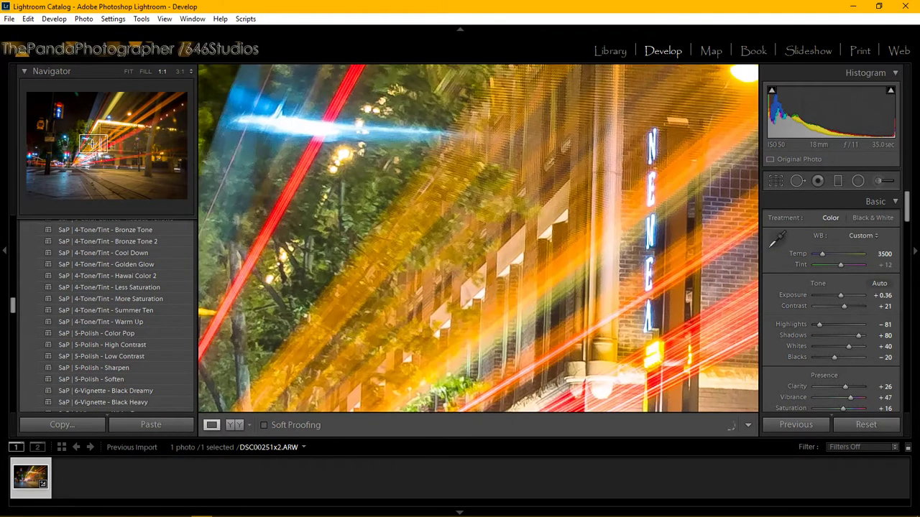
left_click_drag(650, 159, 495, 186)
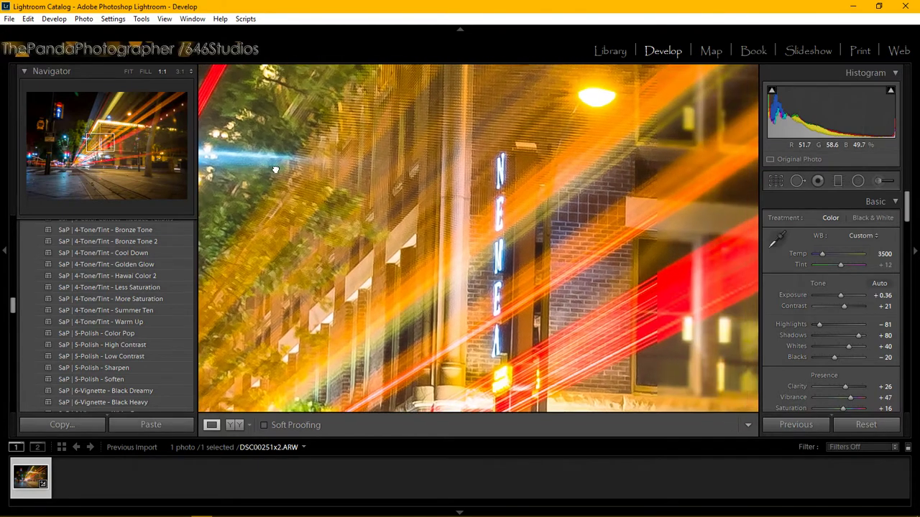
left_click_drag(511, 219, 511, 144)
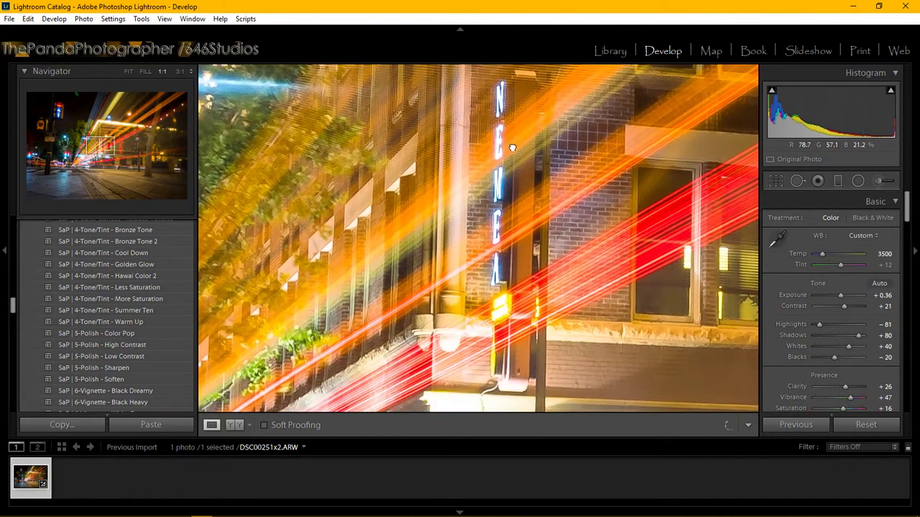
left_click_drag(589, 175, 548, 304)
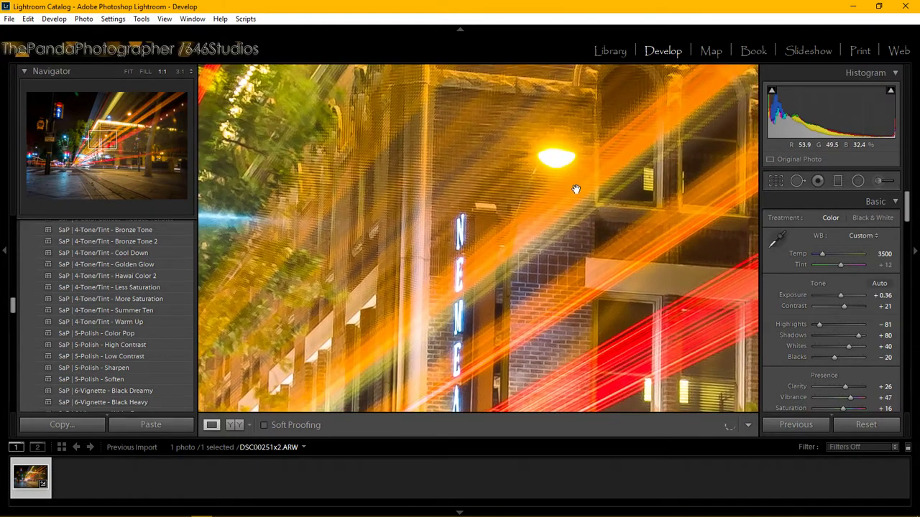
left_click_drag(575, 189, 530, 309)
mouse_move(513, 137)
left_mouse_down()
mouse_move(474, 226)
mouse_move(482, 237)
mouse_move(581, 227)
mouse_move(580, 245)
left_mouse_up()
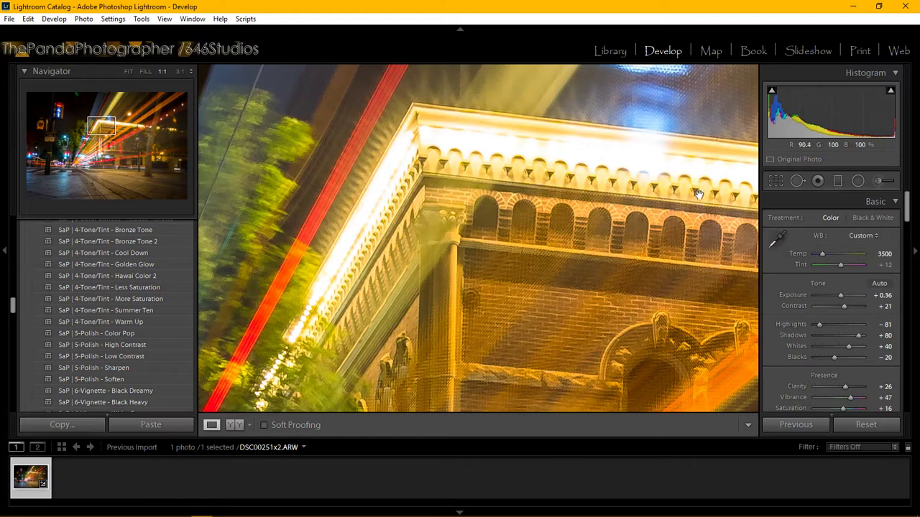
Start an adjustment brush with the Exposure effect and set its exposure to -0.20
left_click(878, 180)
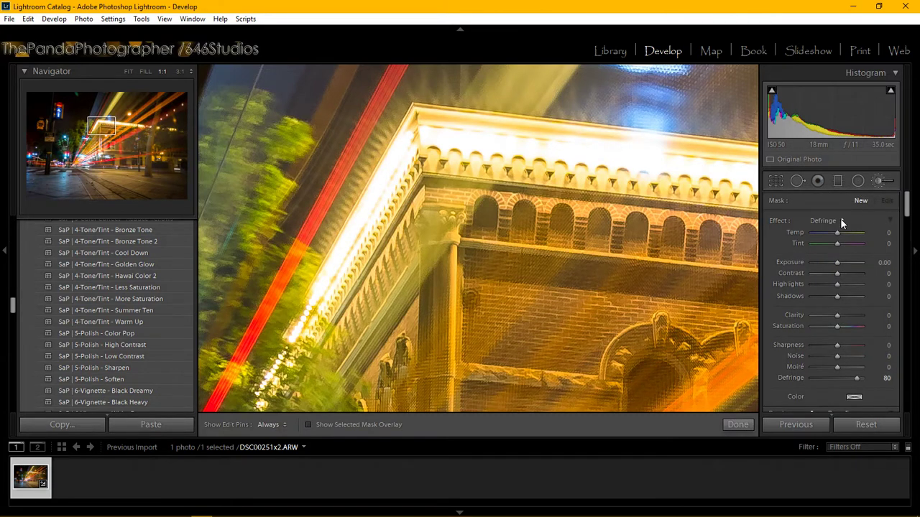
left_click(842, 222)
left_click(714, 55)
left_click(884, 263)
left_click(884, 263)
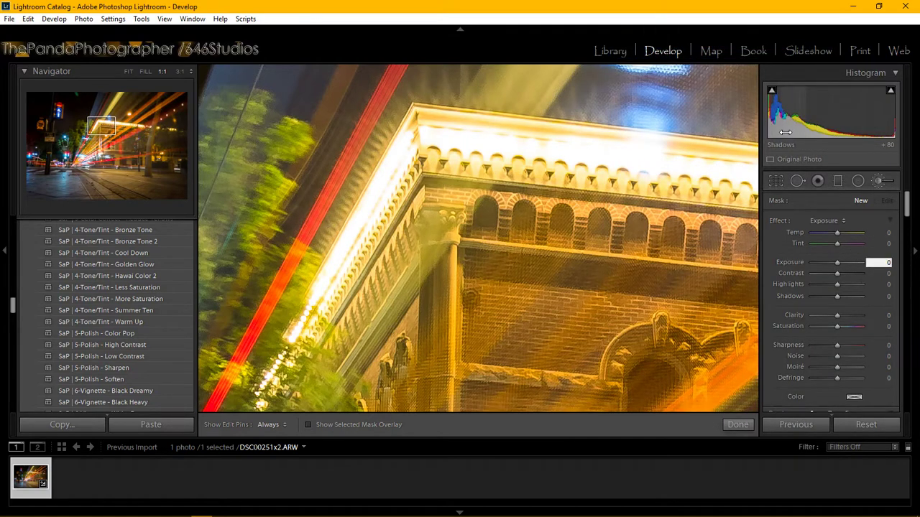
key("Return")
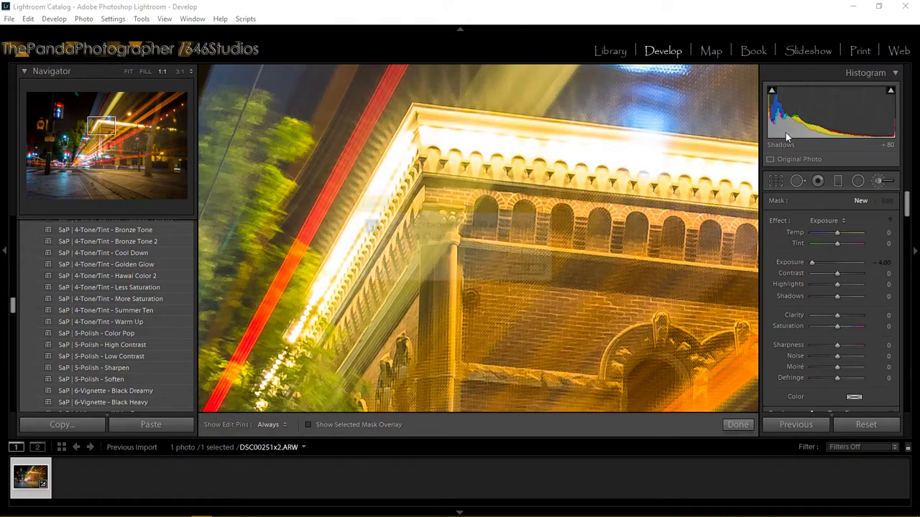
key("Return")
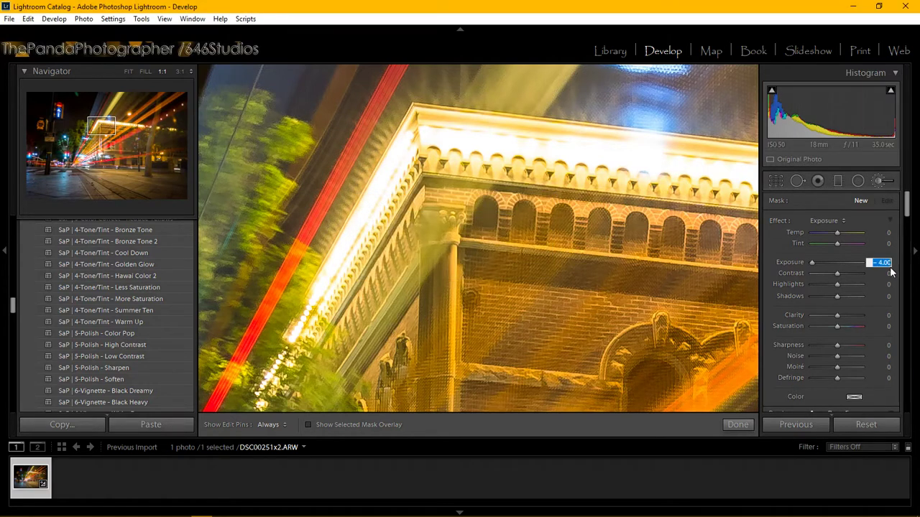
key("BackSpace")
type("-0.20")
key("Return")
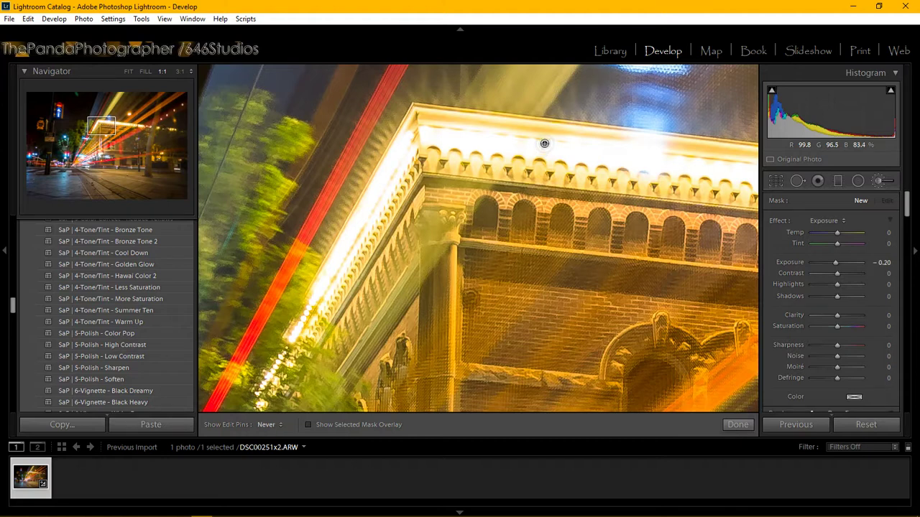
Paint the exposure brush over the blown-out highlights near the corner of the building's cornice
left_click(544, 143)
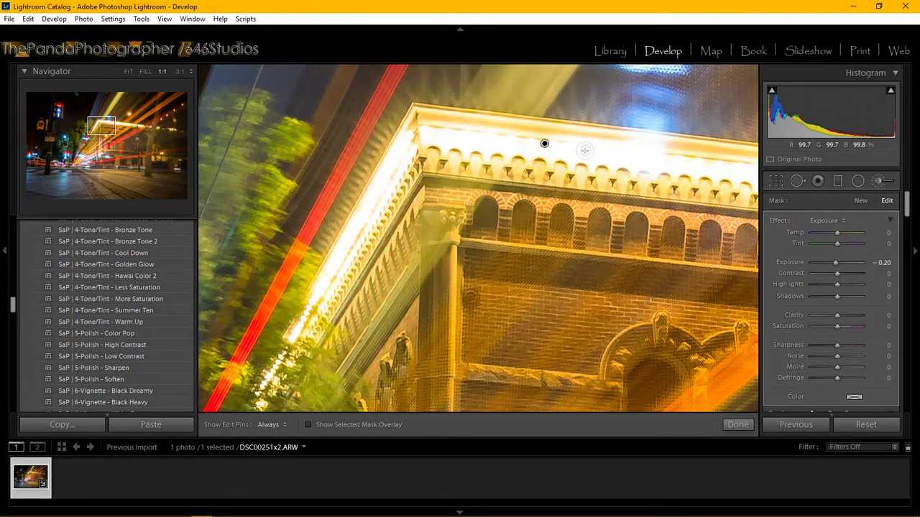
key("h")
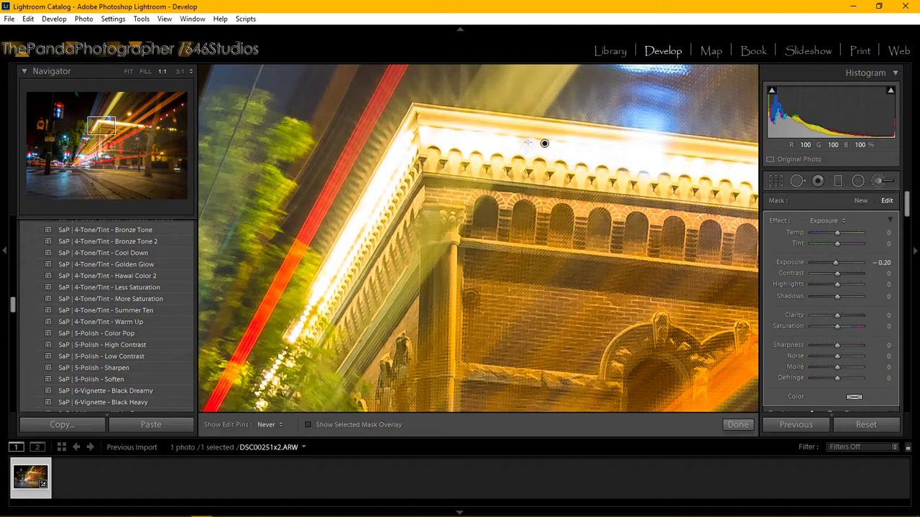
key("h")
Set the brush adjustment's exposure to -0.40 and extend its mask along the lit cornice
left_click(884, 263)
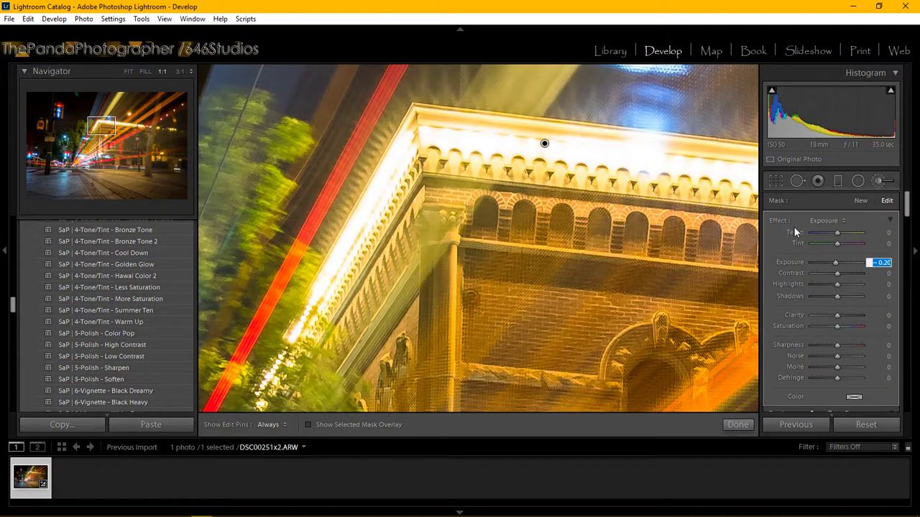
key("BackSpace")
type("-0.40")
key("Return")
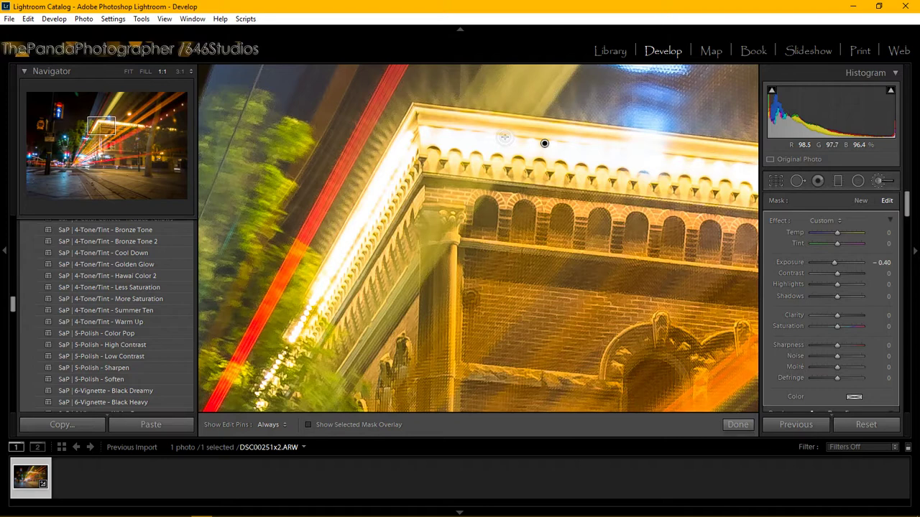
key("h")
key("h")
key("h")
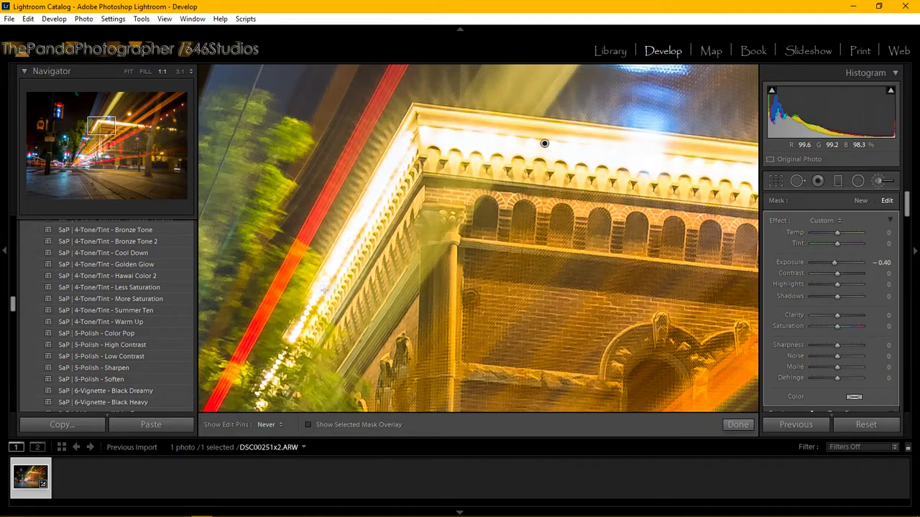
key("h")
Set the brush adjustment's exposure to -1.00 and check the painted cornice highlights with the edit pins hidden and shown
left_click(882, 261)
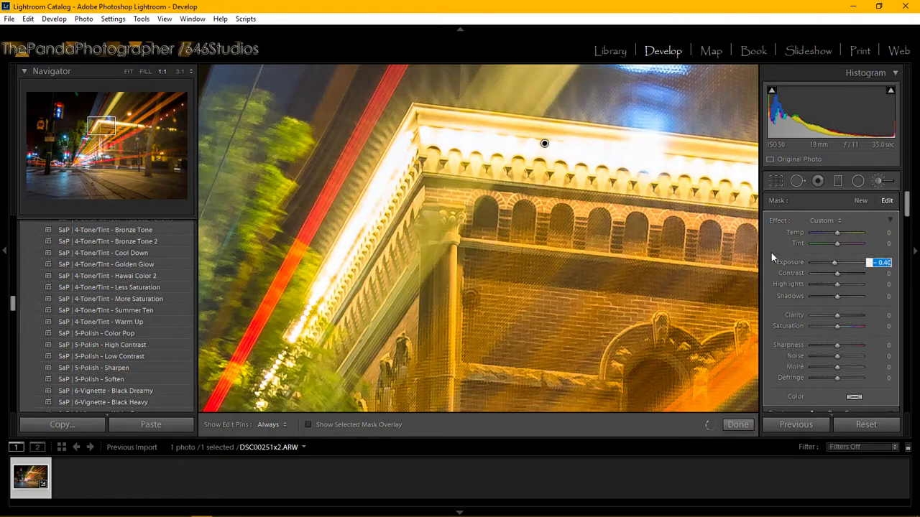
type("-1")
key("Return")
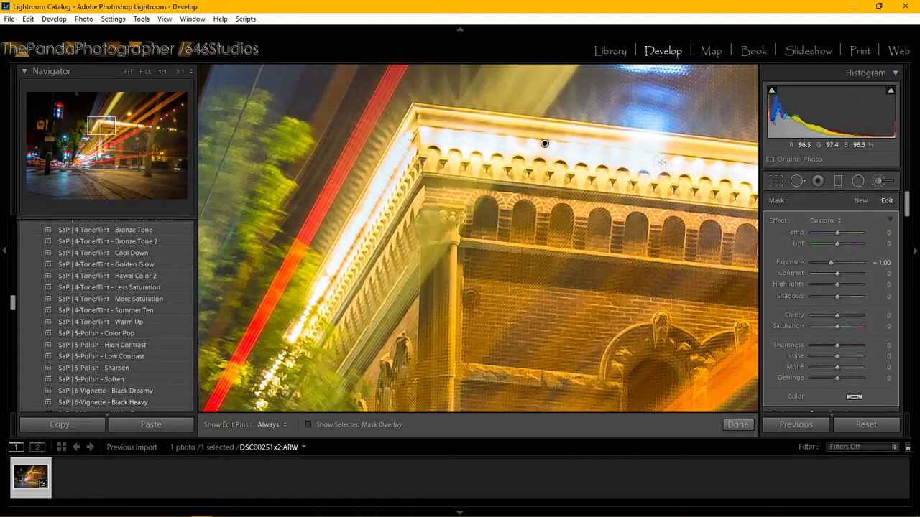
key("h")
key("h")
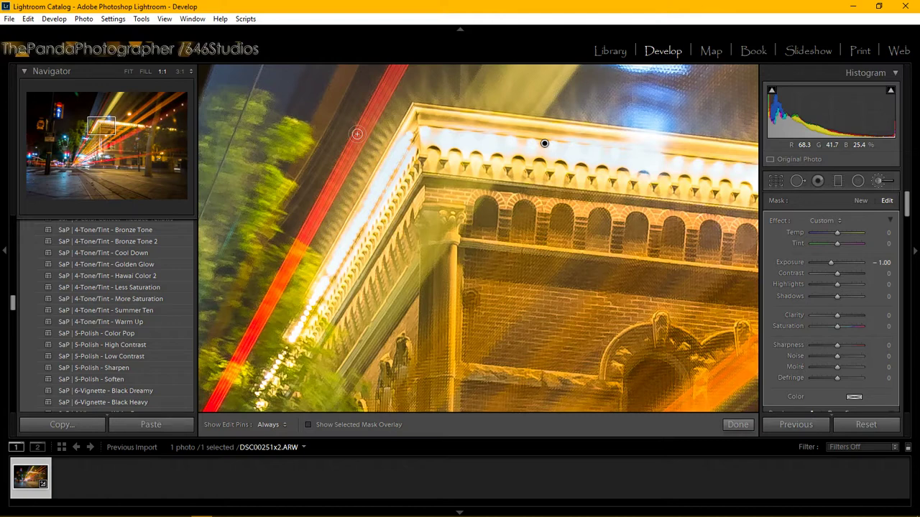
Paint the same brush mask along the cornice's far section up to the tree branches
left_click_drag(110, 125, 126, 123)
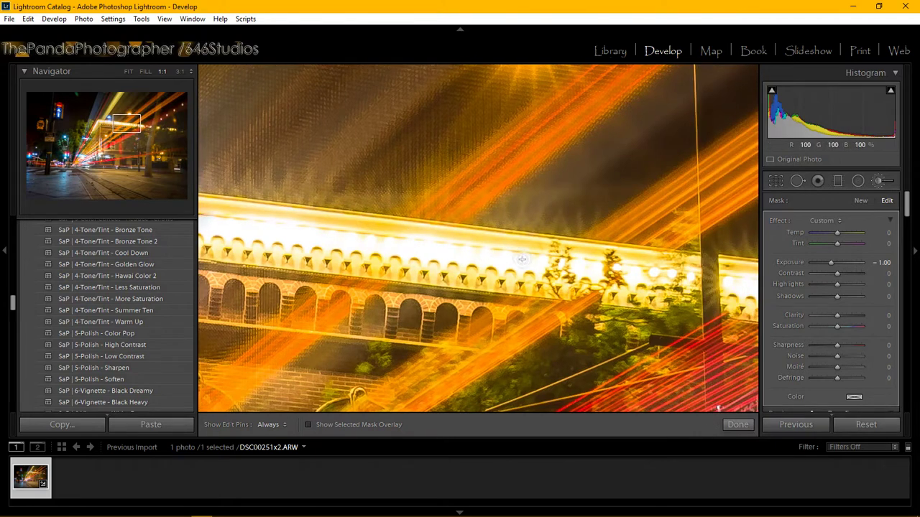
key("h")
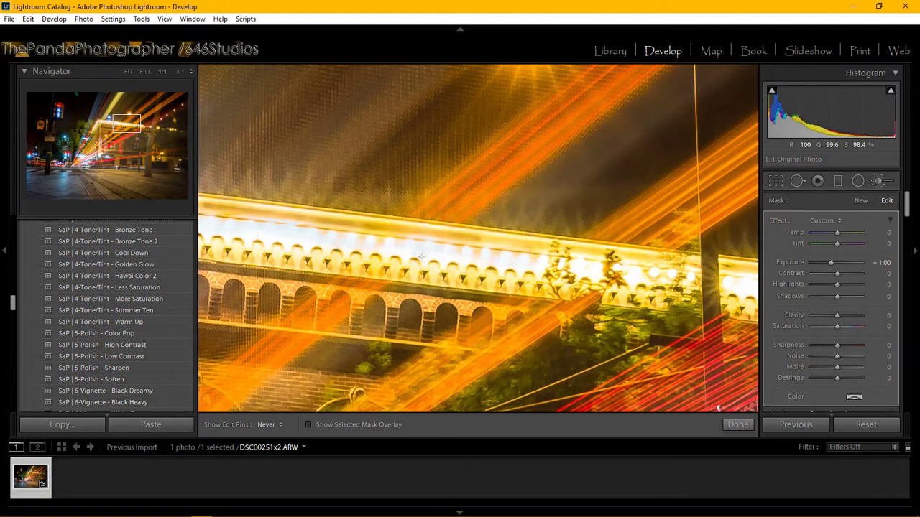
left_click_drag(422, 256, 529, 262)
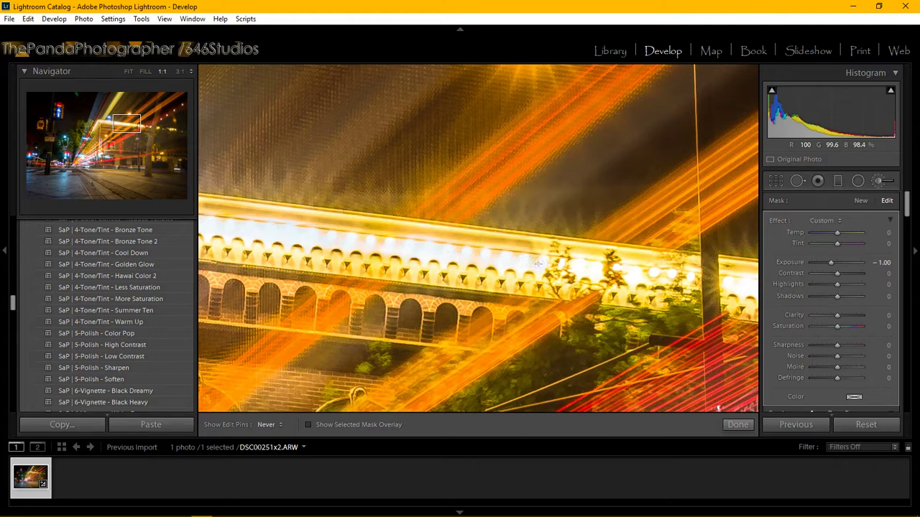
key("h")
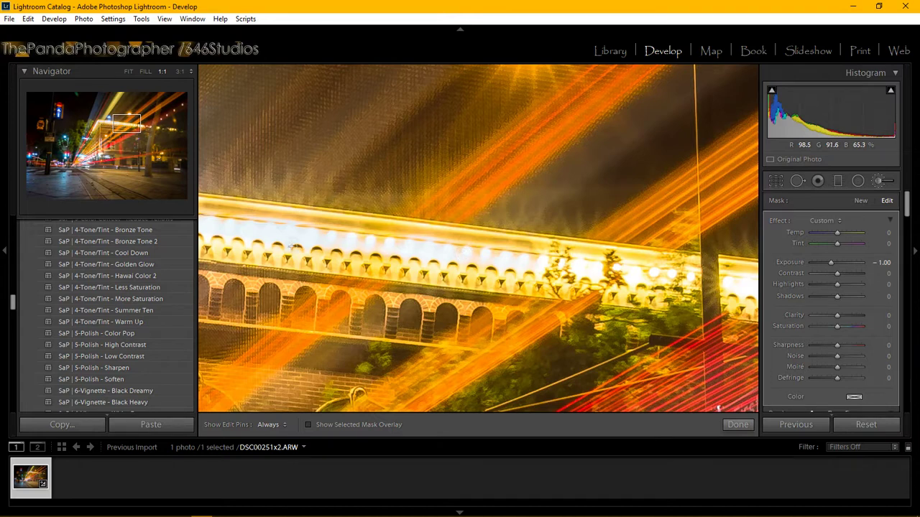
key("h")
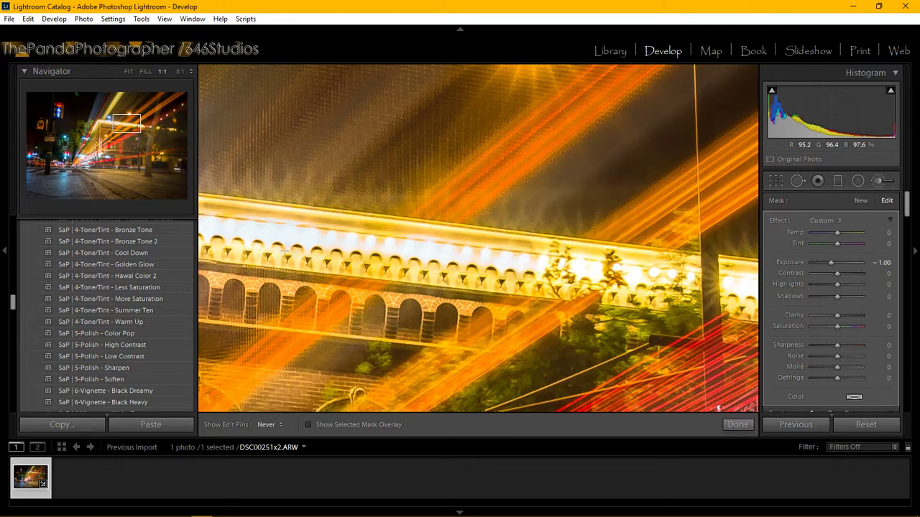
Compare the brushed cornice highlights along the building's far section and behind the tree with the edit pins shown and hidden
key("h")
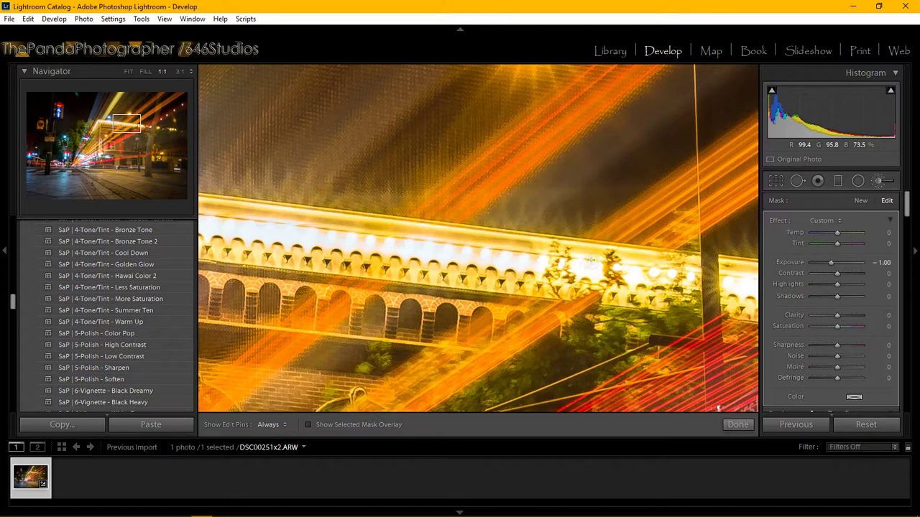
key("h")
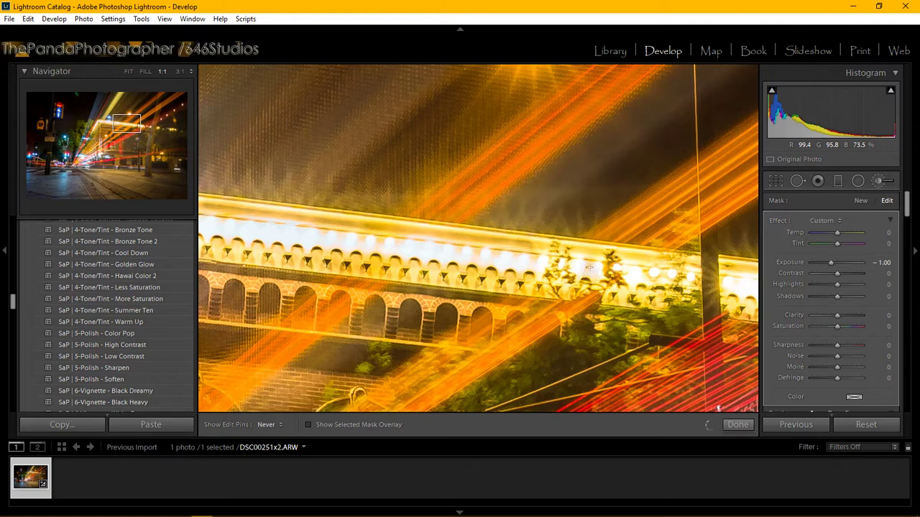
key("h")
key("h")
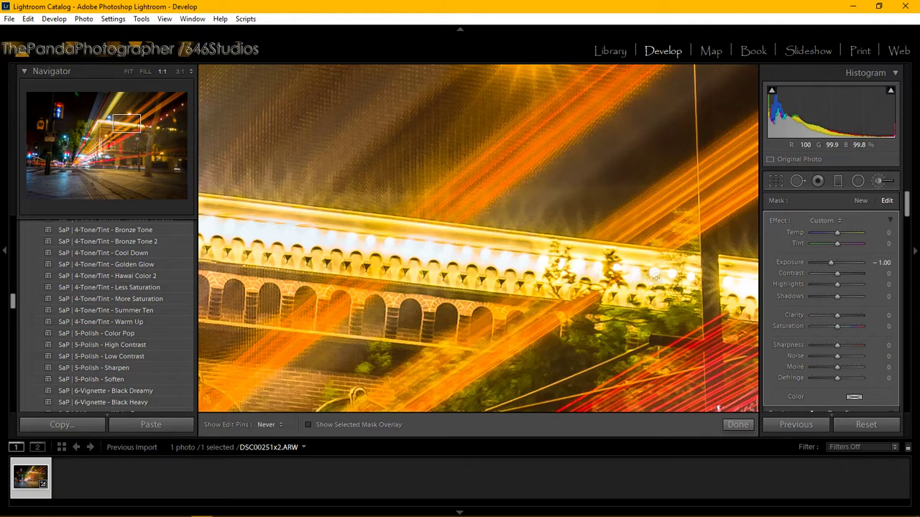
key("h")
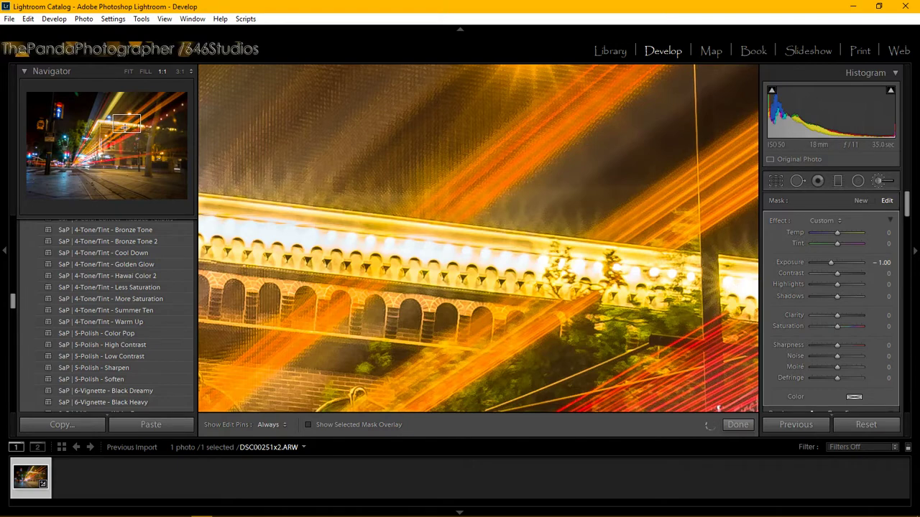
left_click_drag(127, 124, 138, 126)
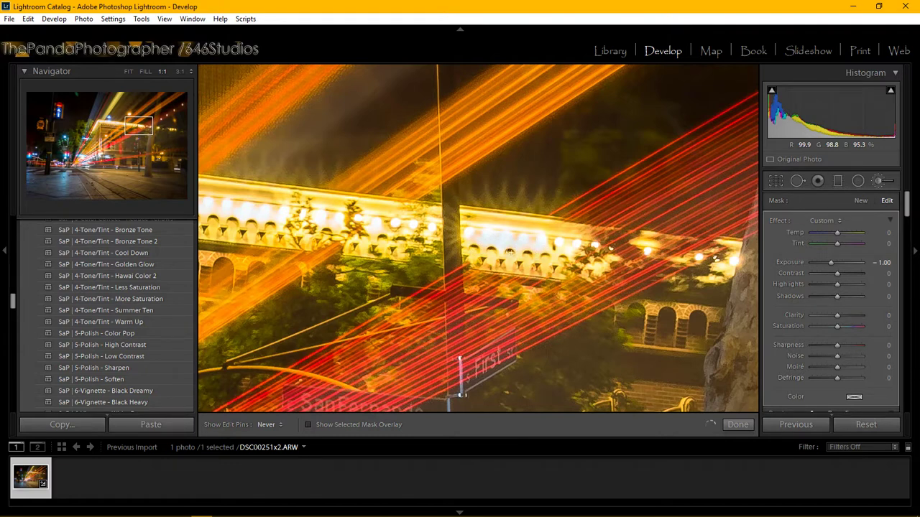
key("h")
key("alt")
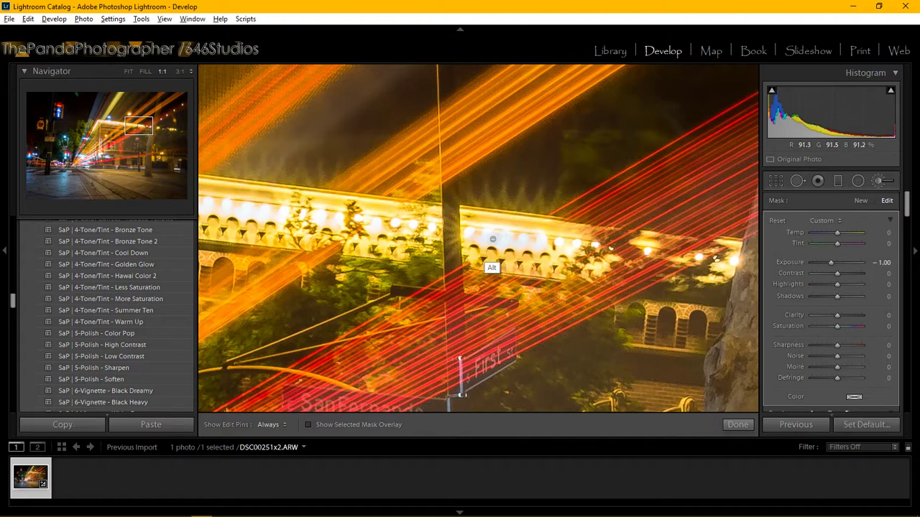
key("h")
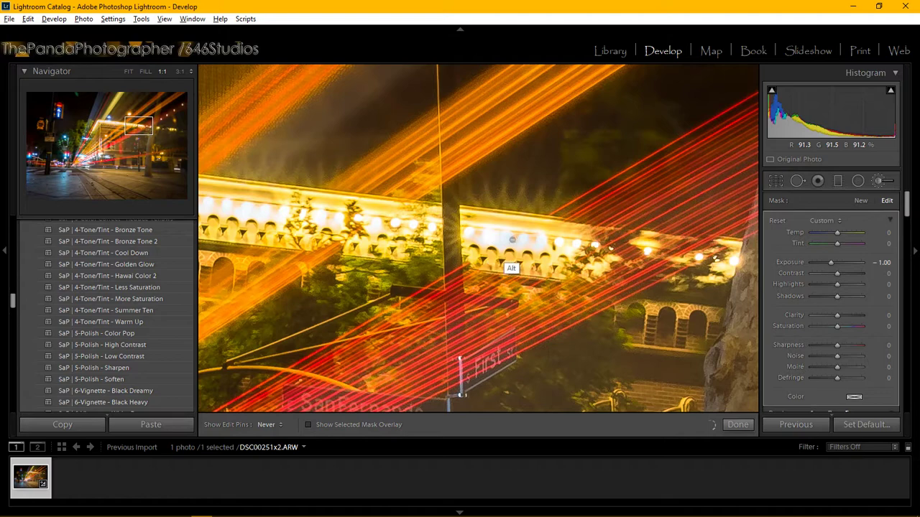
key("h")
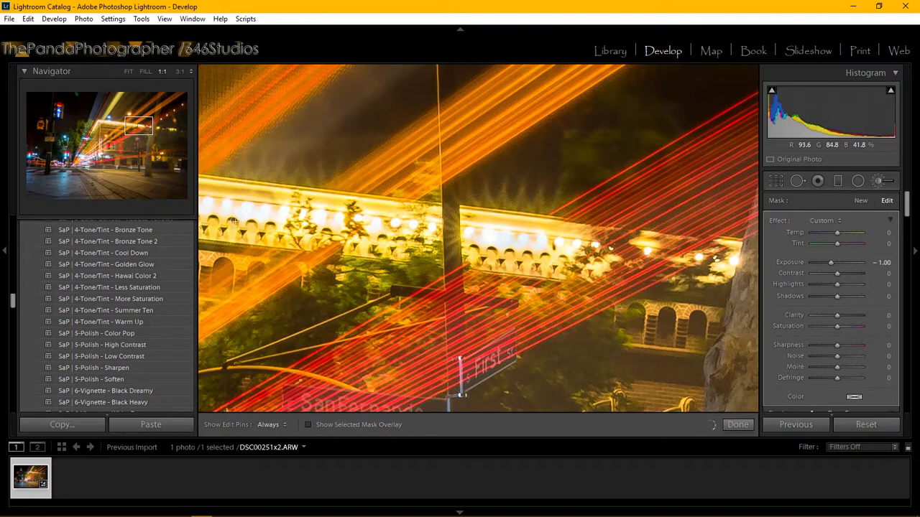
left_click_drag(128, 125, 116, 123)
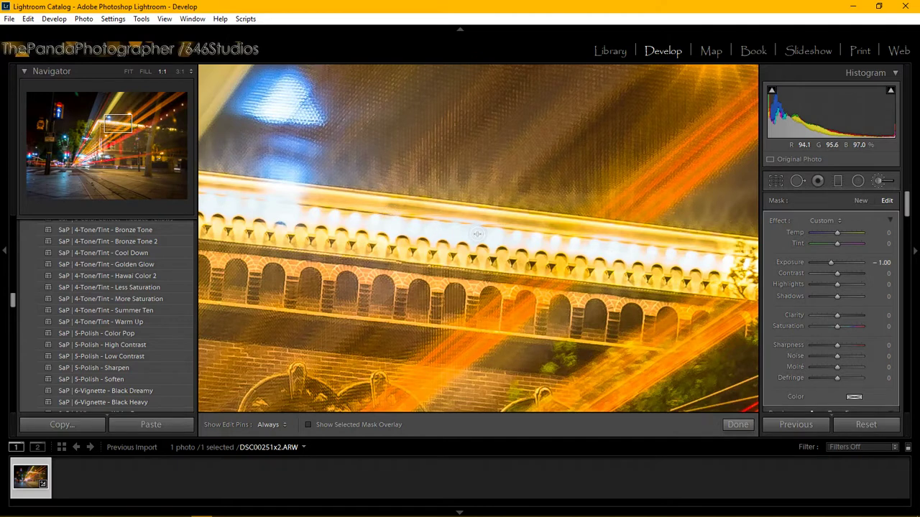
key("h")
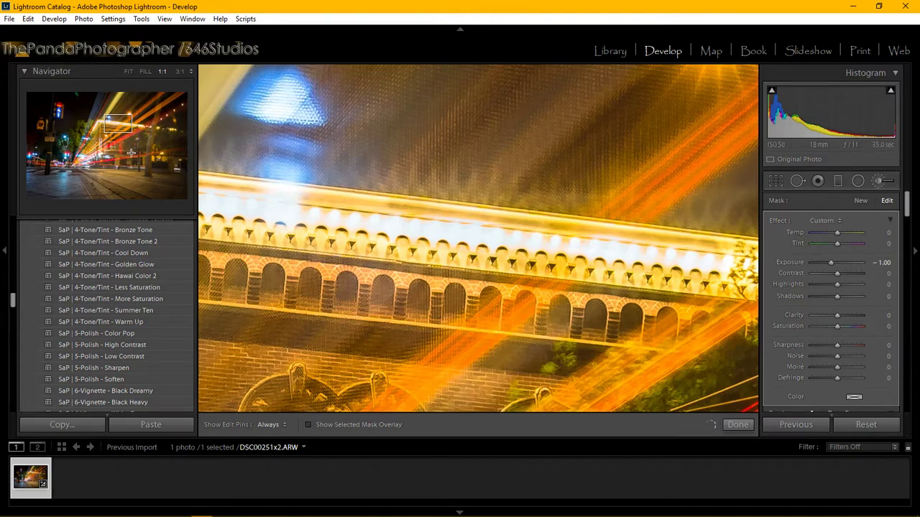
Paint the -1.00 exposure brush down the cornice's receding side and over the lit brackets beside the building's corner
left_click_drag(105, 127, 102, 126)
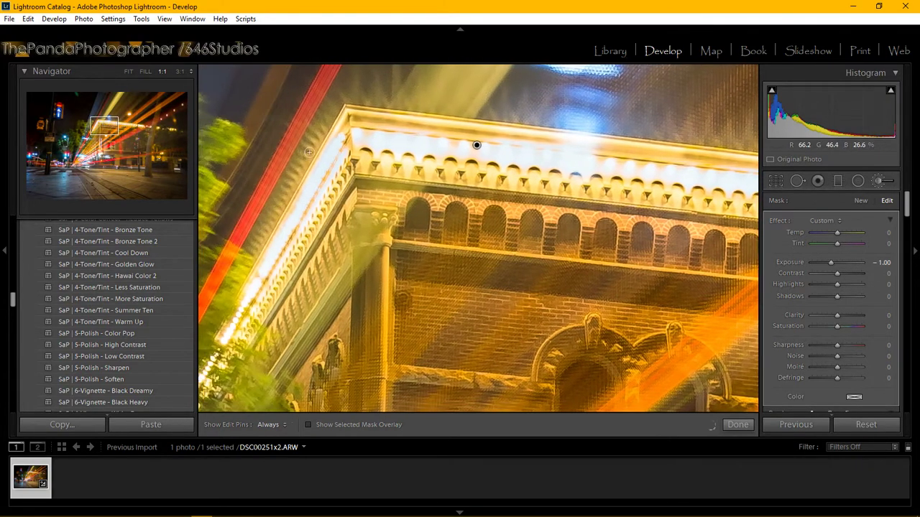
key("h")
mouse_move(285, 254)
left_mouse_down()
mouse_move(252, 315)
mouse_move(273, 278)
left_mouse_up()
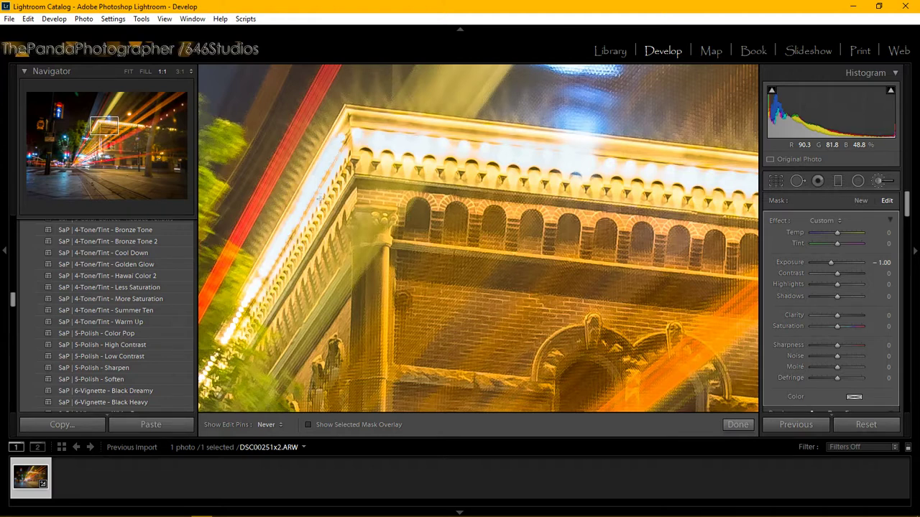
left_click_drag(320, 197, 337, 151)
left_click_drag(309, 213, 287, 249)
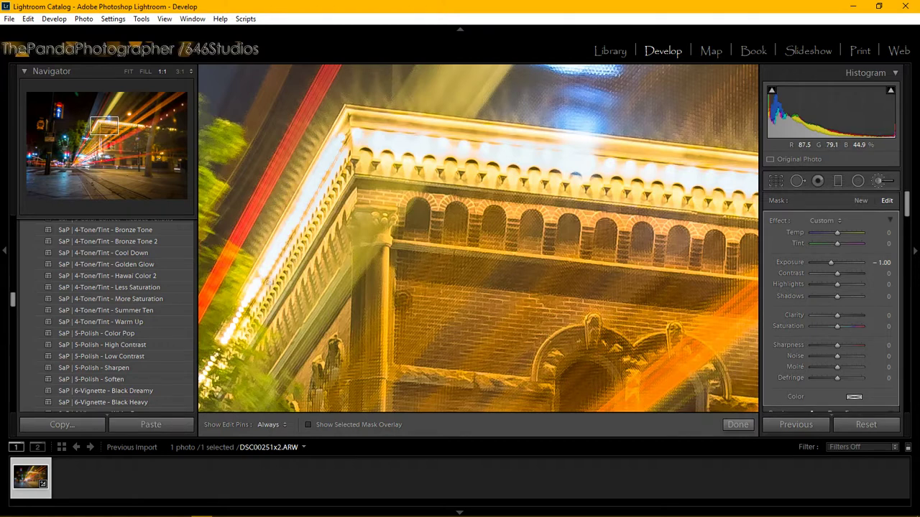
left_click_drag(300, 217, 277, 261)
left_click_drag(309, 210, 322, 191)
left_click_drag(364, 154, 362, 154)
mouse_move(421, 167)
left_mouse_down()
mouse_move(470, 168)
mouse_move(420, 166)
mouse_move(462, 171)
left_mouse_up()
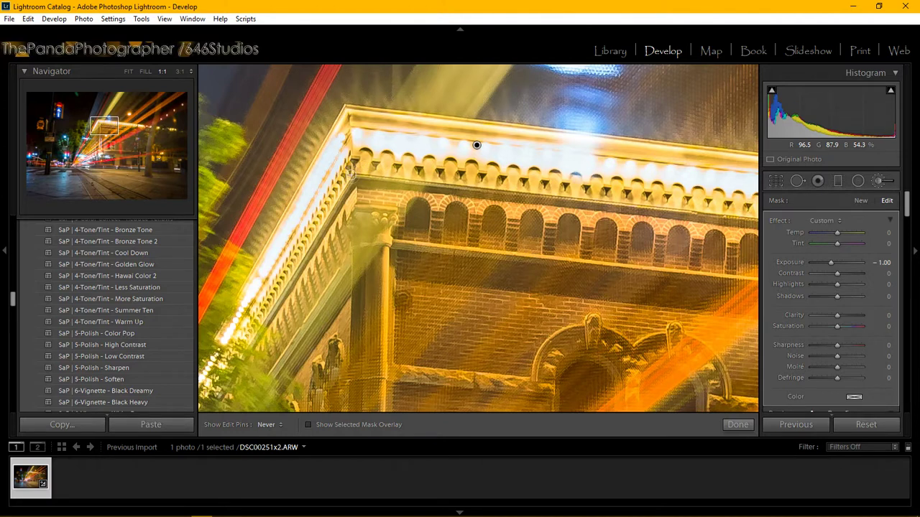
Recheck the painted cornice with the edit pins toggled, and finish the brush adjustment in the full-photo view
key("h")
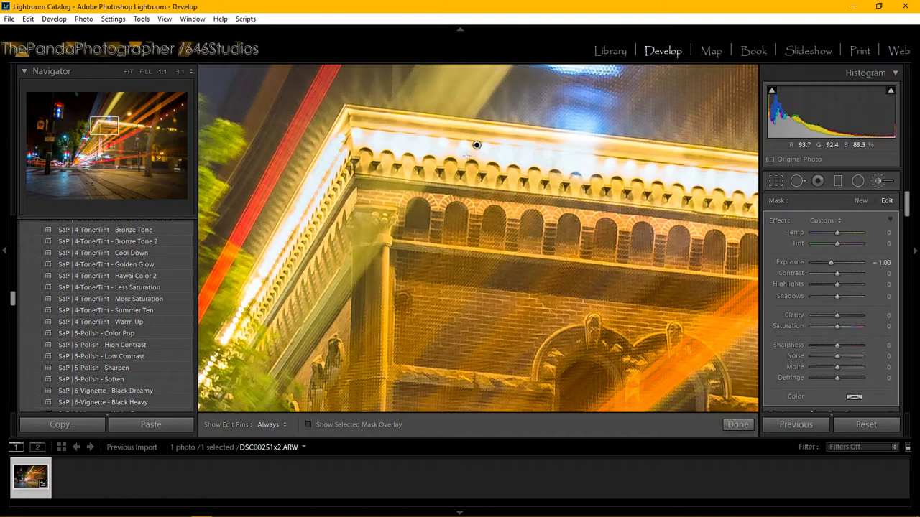
left_click_drag(106, 128, 126, 128)
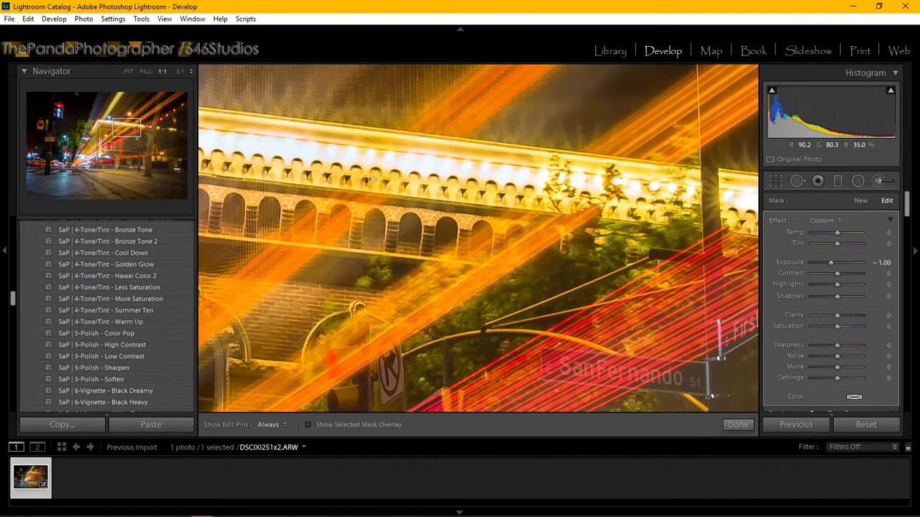
key("h")
key("h")
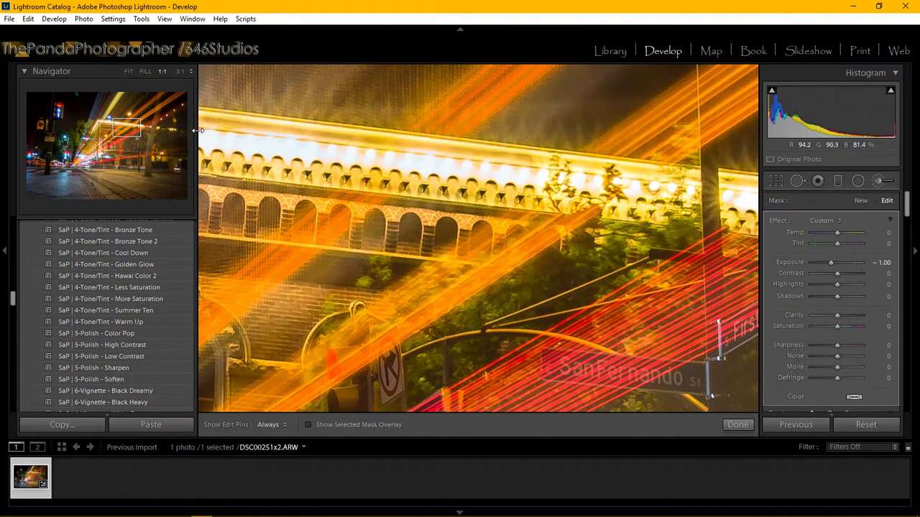
left_click_drag(108, 128, 106, 127)
key("z")
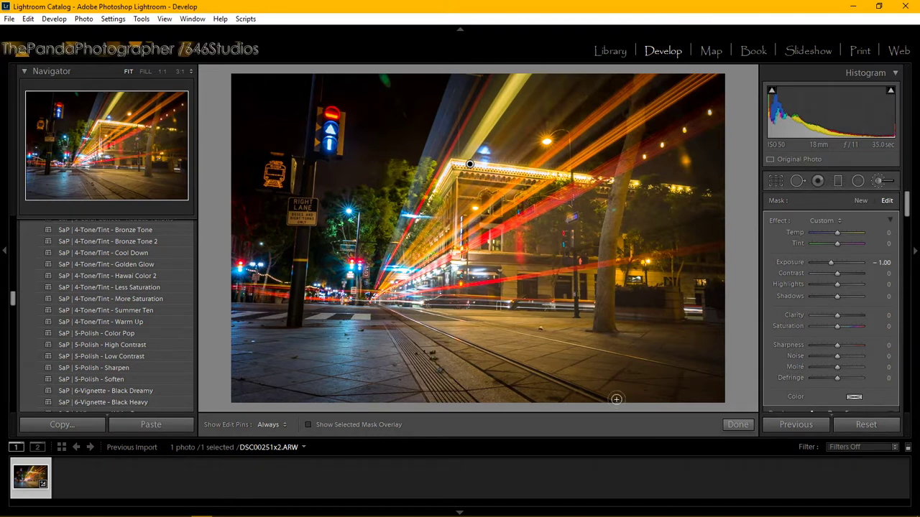
left_click(738, 424)
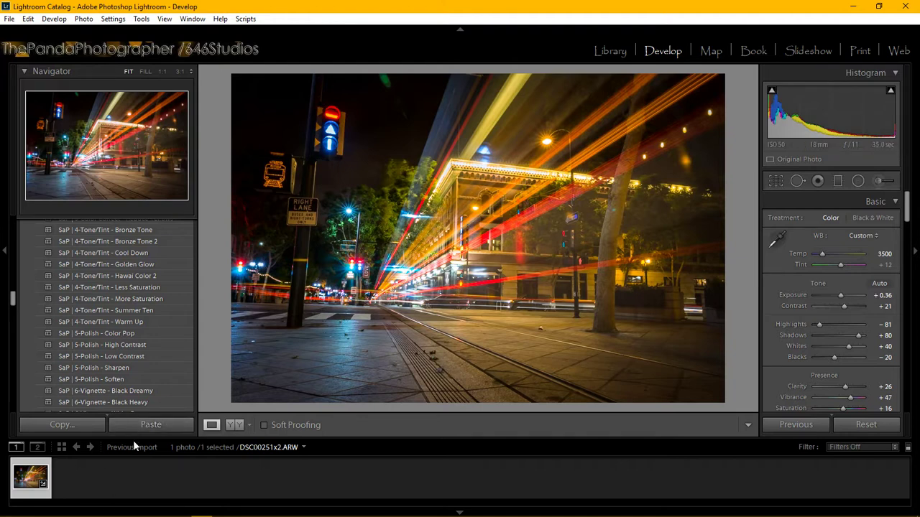
Switch to Chrome to check the YouTube live dashboard and the live chat, and return to Lightroom
mouse_move(137, 516)
left_click(265, 509)
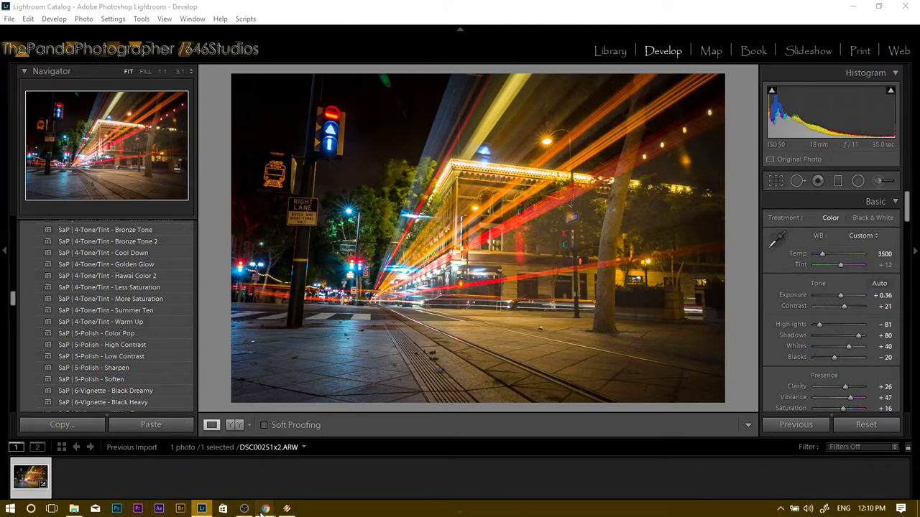
left_click(252, 495)
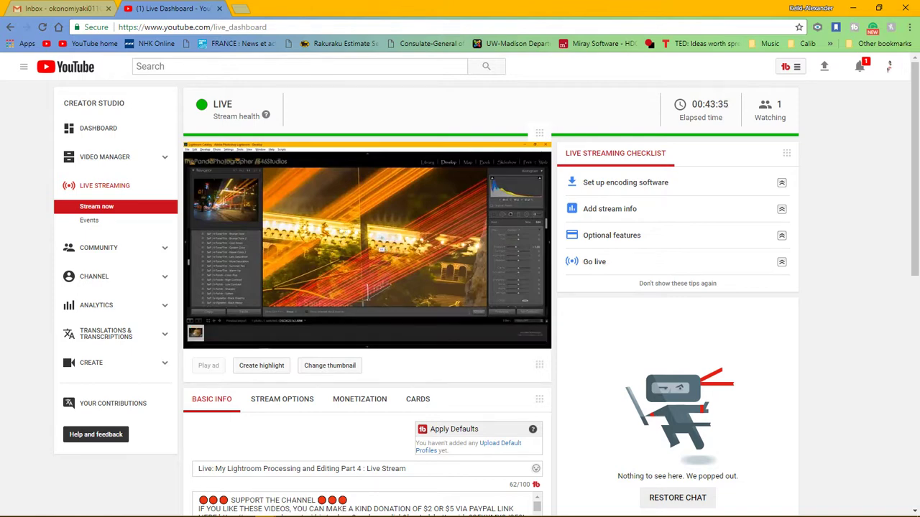
left_click(853, 9)
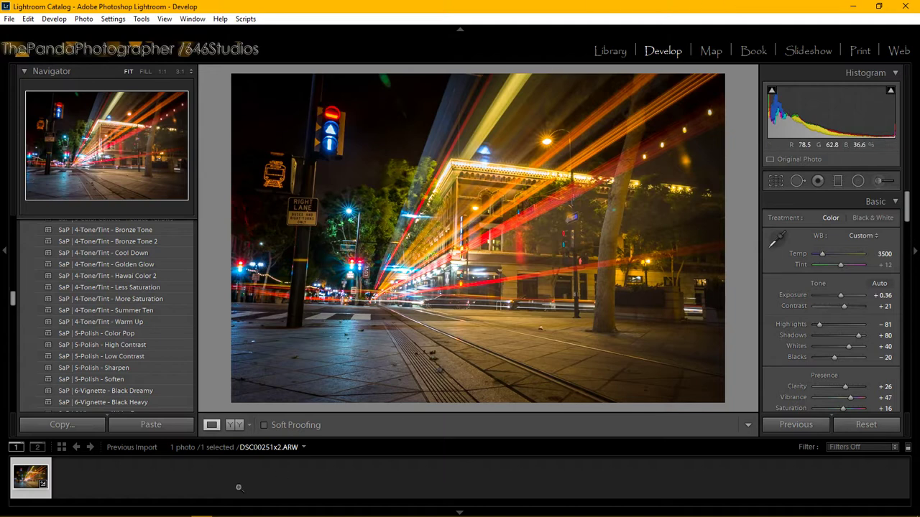
mouse_move(247, 513)
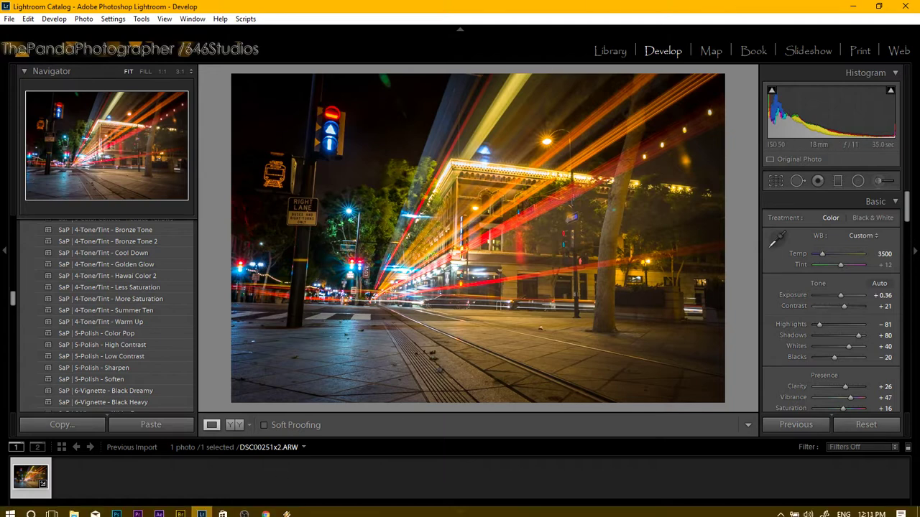
left_click(265, 508)
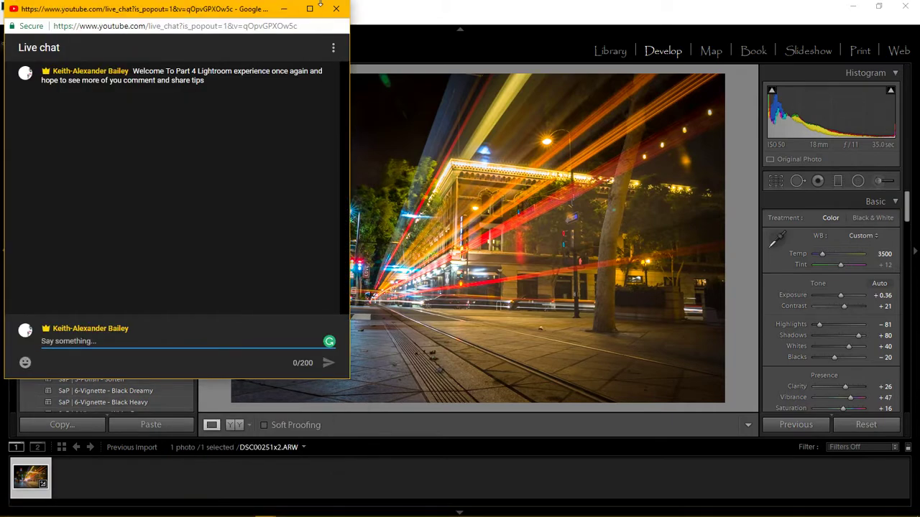
left_click(321, 6)
Inspect the street signs and crosswalk at 1:1 and set the photo's white balance temperature to 3800
left_click(134, 140)
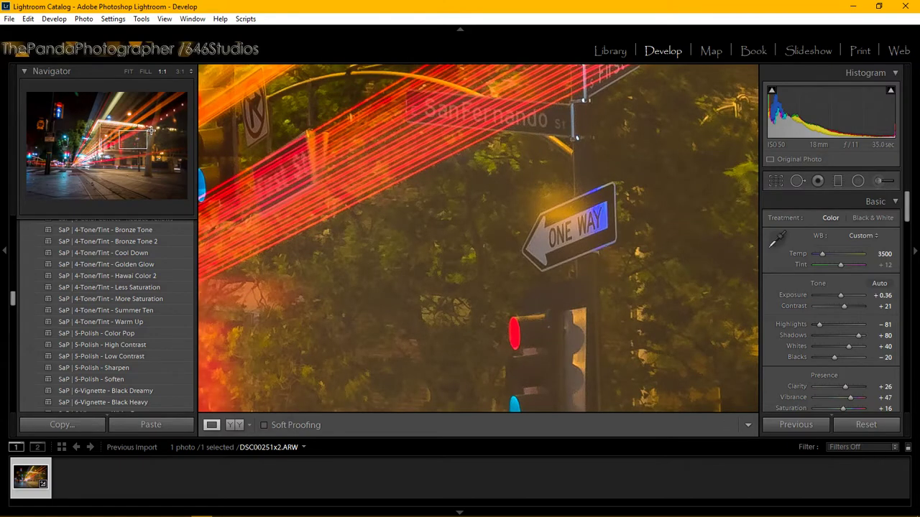
mouse_move(151, 129)
left_mouse_down()
mouse_move(105, 126)
mouse_move(90, 134)
mouse_move(78, 165)
mouse_move(60, 164)
left_mouse_up()
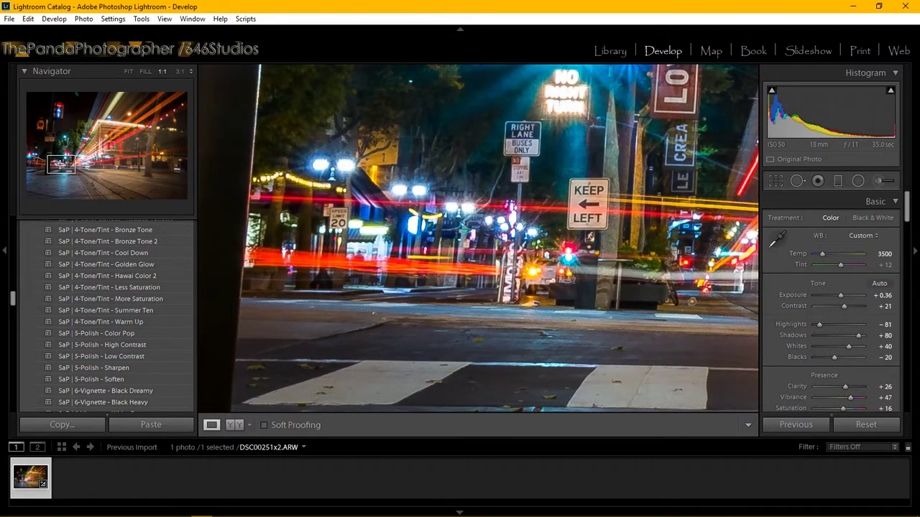
left_click_drag(61, 163, 64, 164)
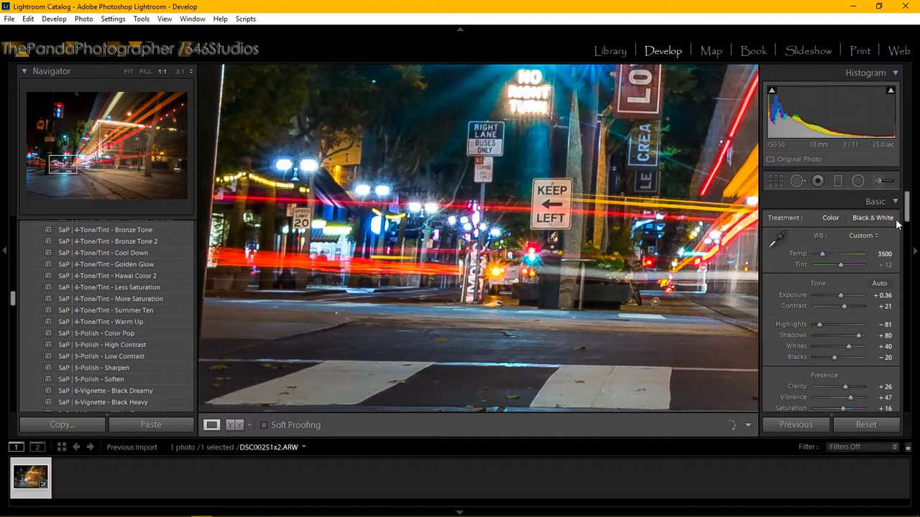
left_click(883, 254)
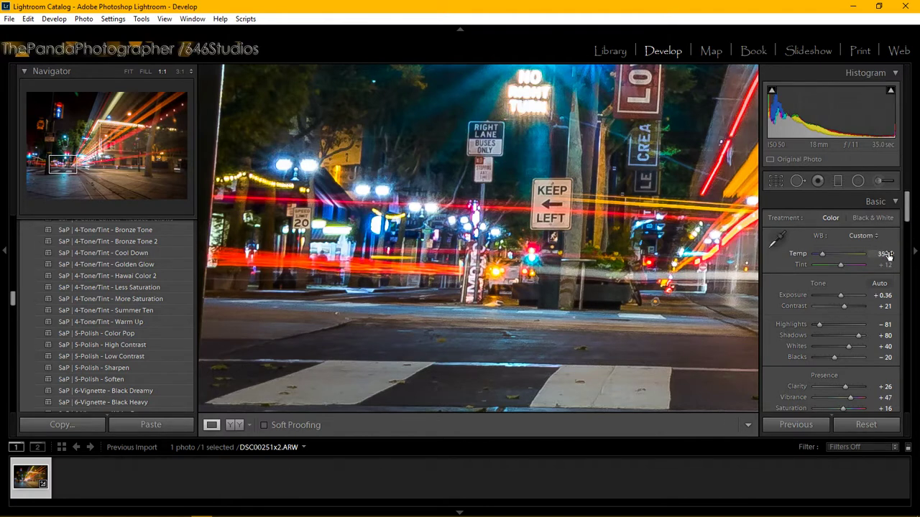
type("38")
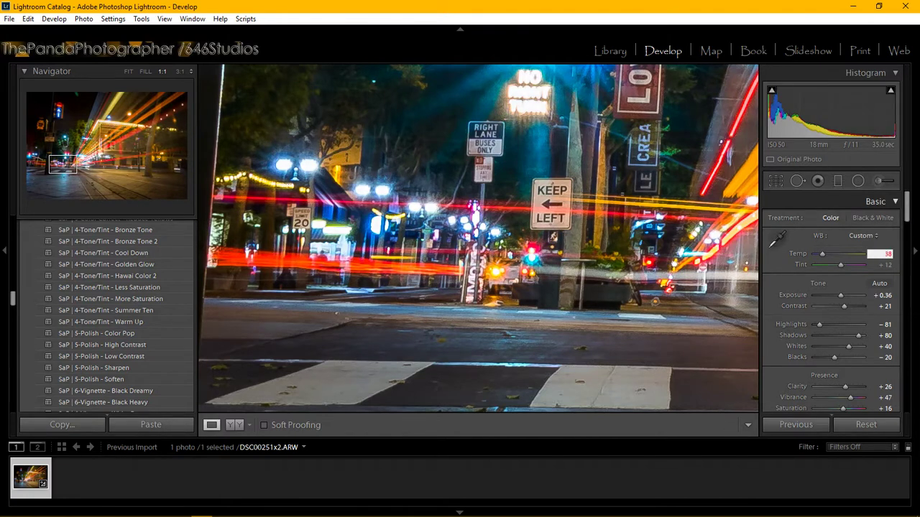
type("00")
key("Return")
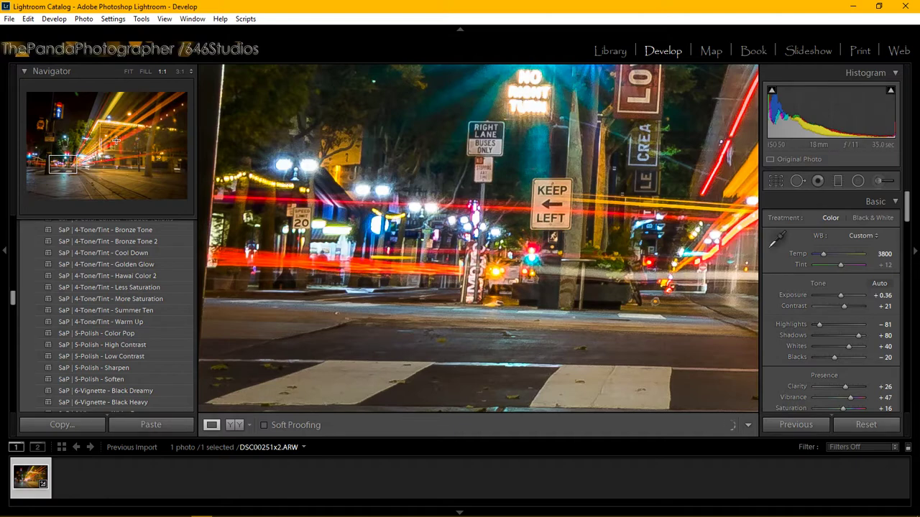
Examine the traffic lights and street signs at 1:1, and preview the SaP presets from the 1-Base to the 6-Vignette groups
left_click_drag(70, 166, 80, 159)
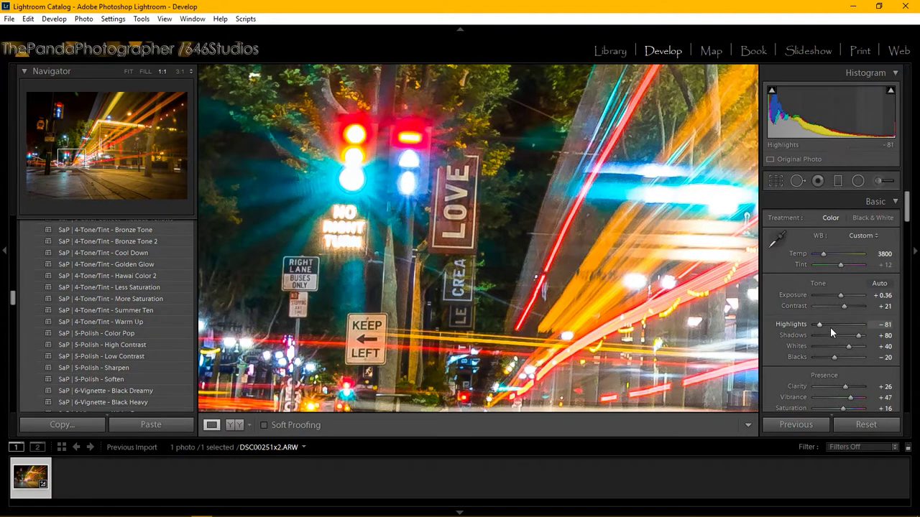
scroll(114, 359, "down", 2)
scroll(123, 344, "up", 5)
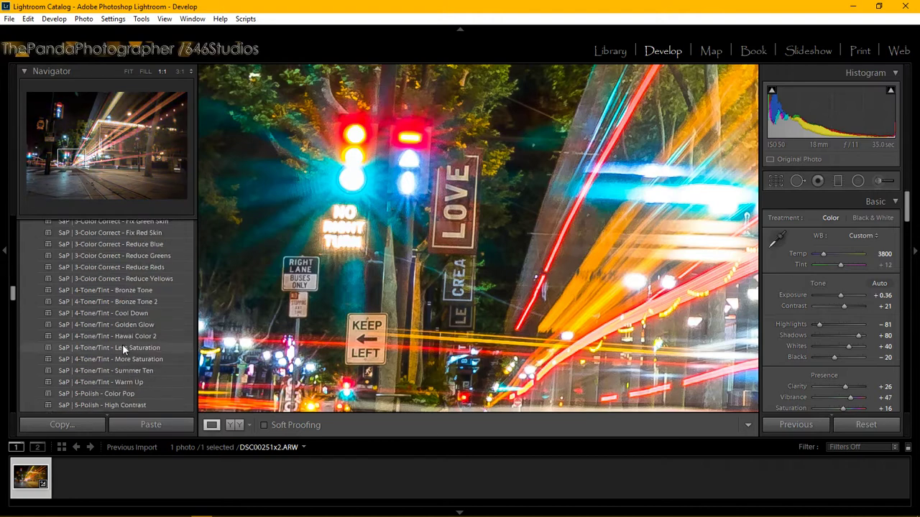
scroll(128, 336, "up", 1)
scroll(133, 313, "down", 2)
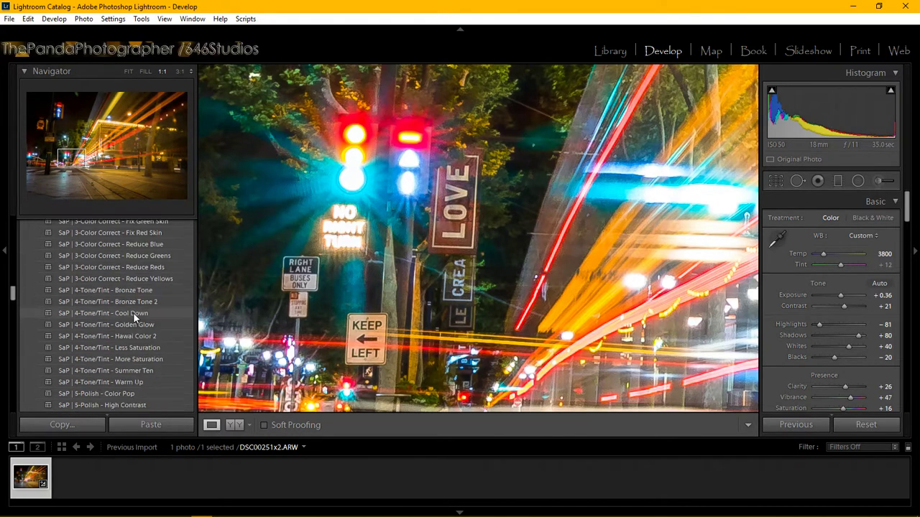
scroll(134, 313, "up", 2)
scroll(133, 313, "down", 5)
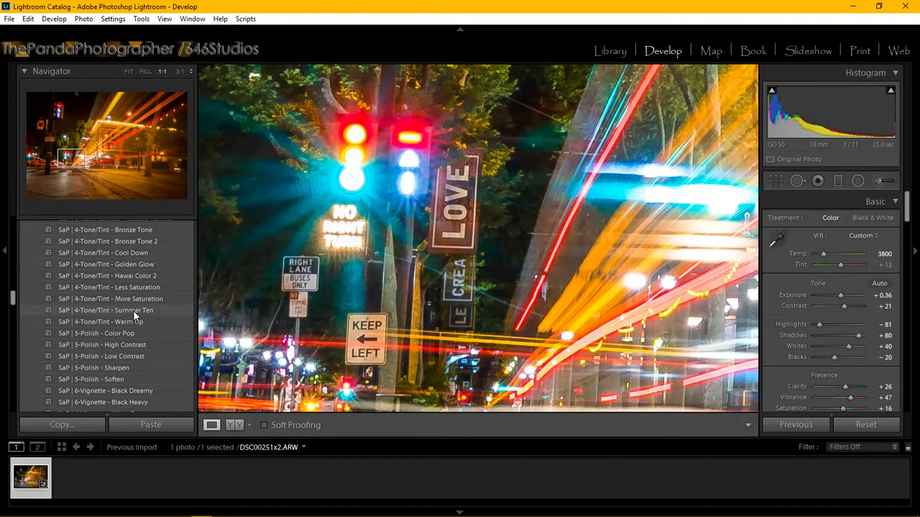
scroll(134, 320, "up", 5)
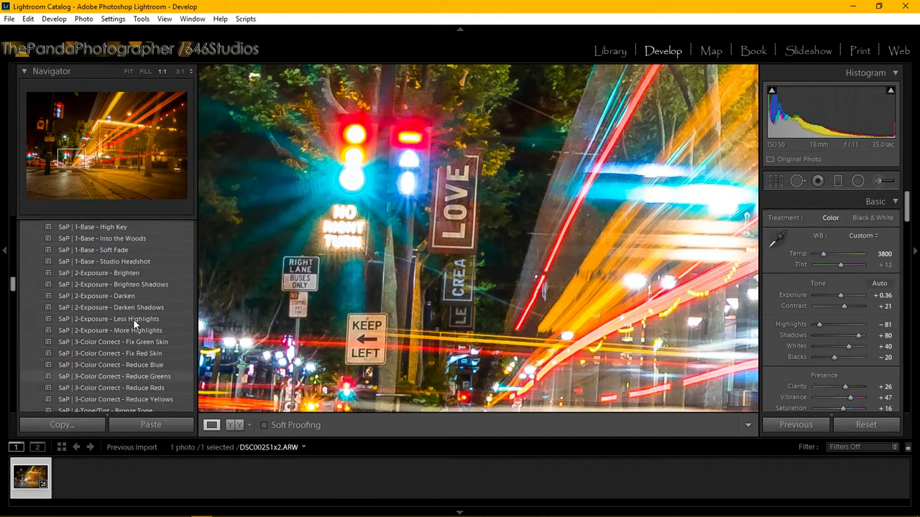
scroll(134, 308, "up", 2)
scroll(134, 308, "down", 7)
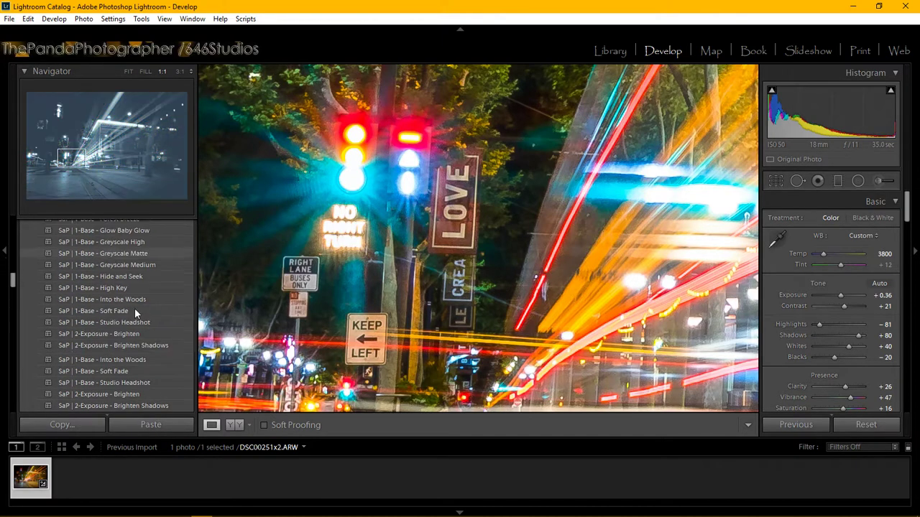
scroll(136, 308, "down", 3)
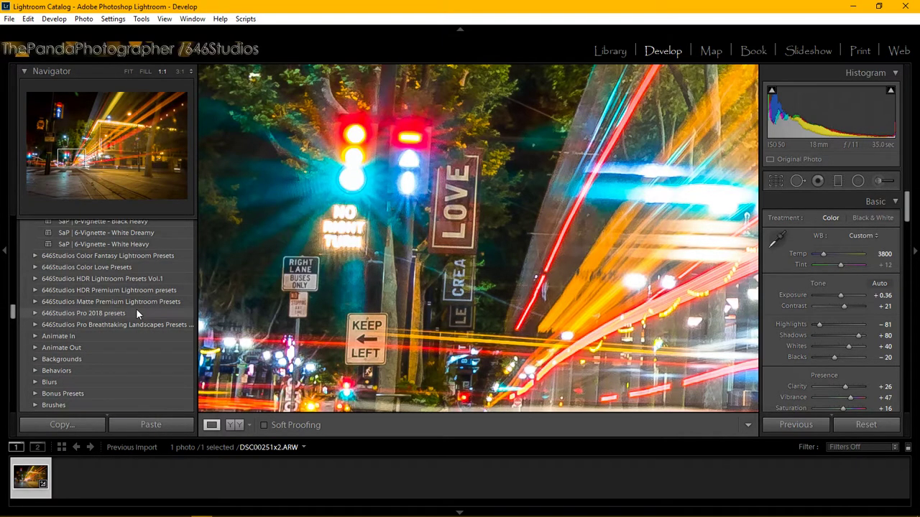
scroll(136, 309, "up", 3)
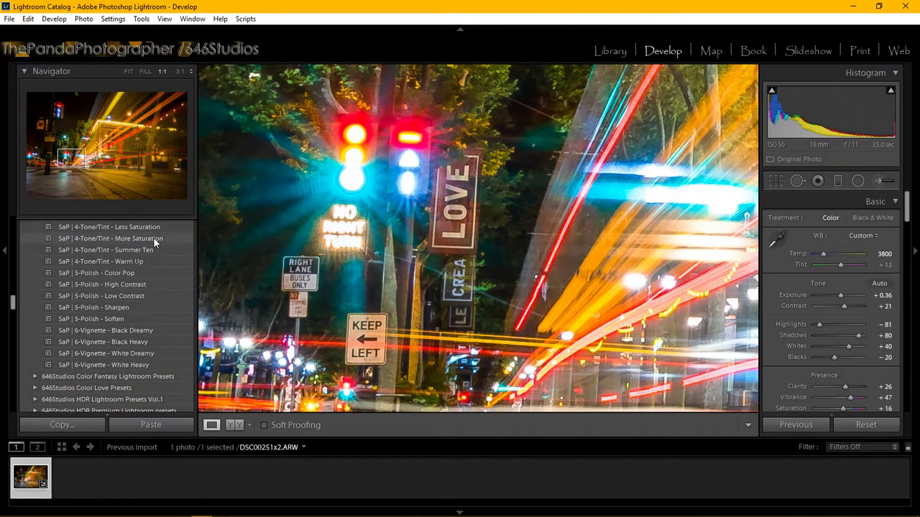
scroll(146, 257, "up", 3)
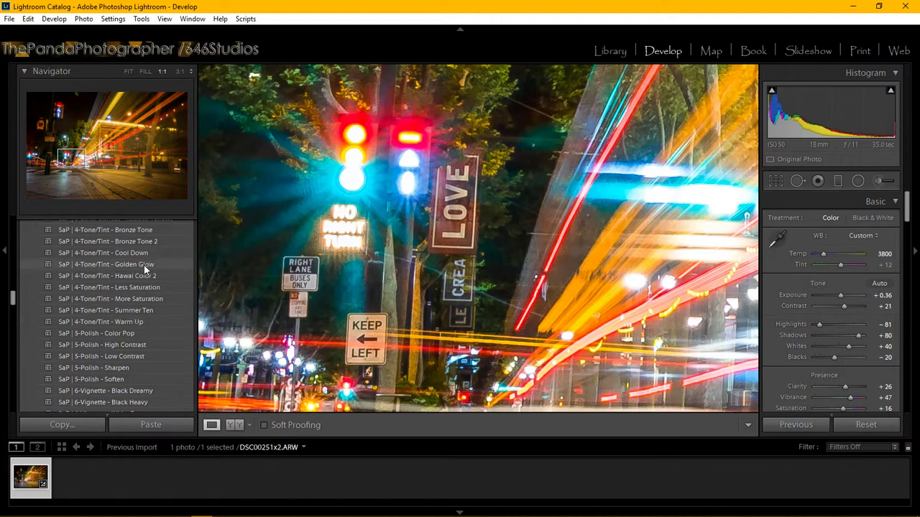
scroll(151, 287, "up", 3)
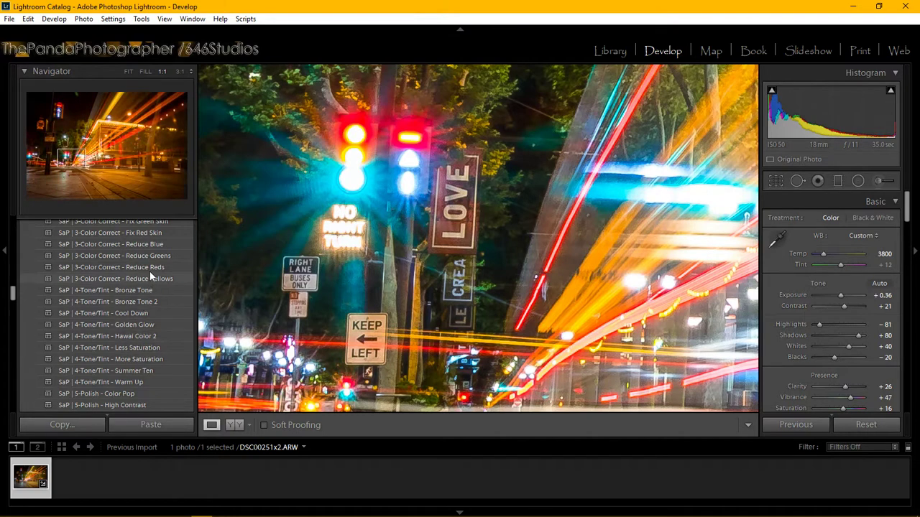
Try the SaP 3-Color Correct - Reduce Blue preset on the photo and undo it
left_click(150, 245)
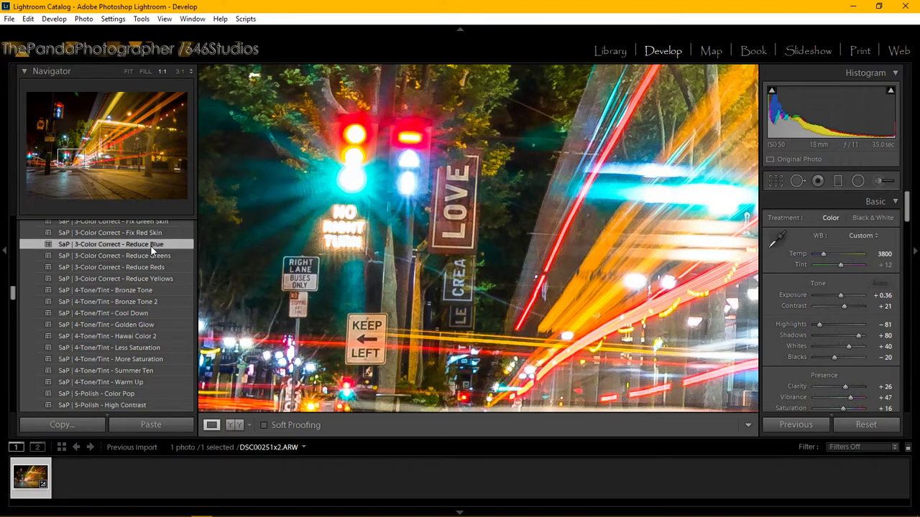
left_click(28, 19)
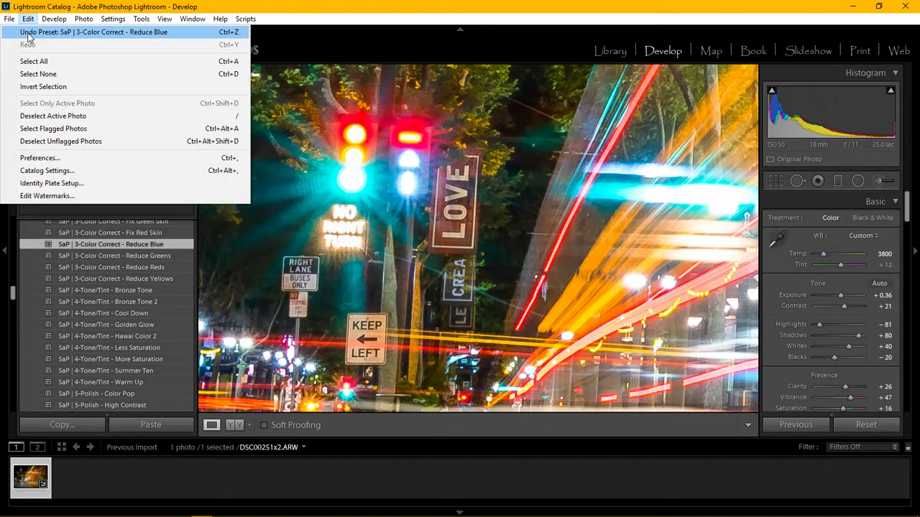
left_click(31, 33)
Try the SaP 2-Exposure - Darken Shadows preset and inspect the building's cornice and the San Fernando street sign at 1:1
scroll(136, 267, "up", 5)
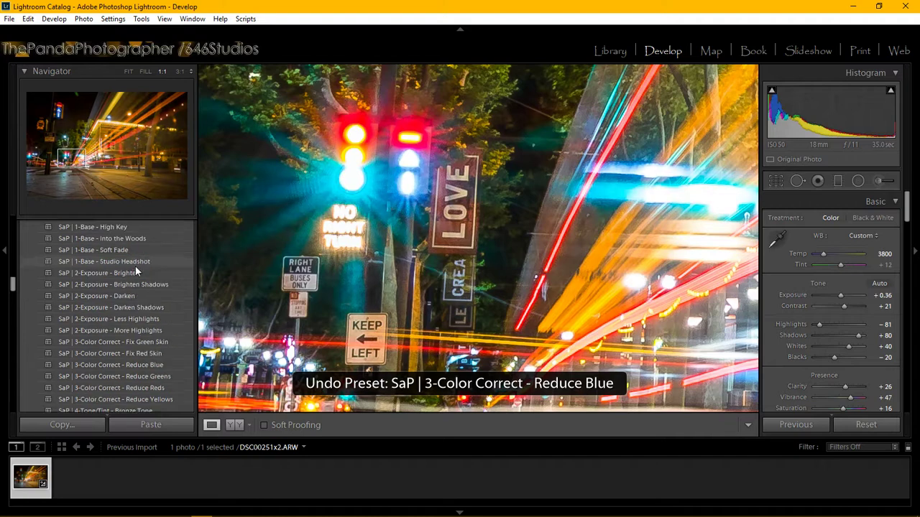
left_click(130, 308)
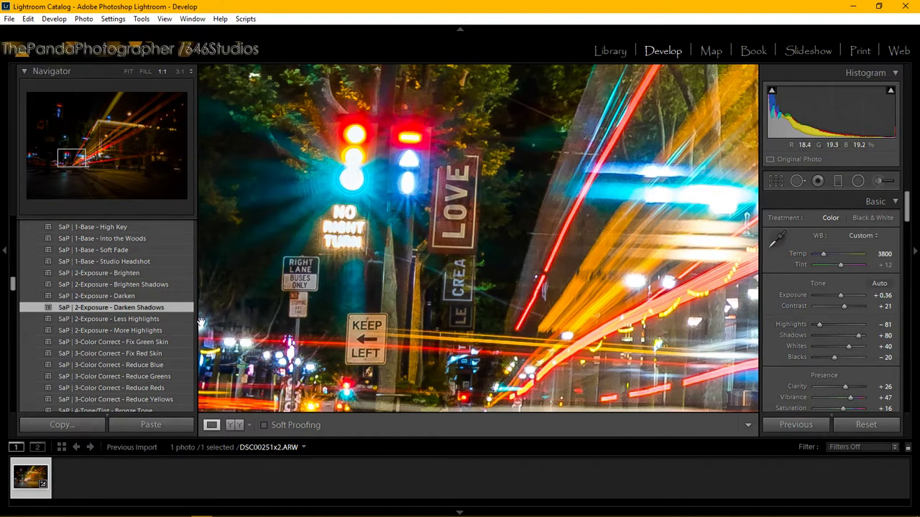
left_click(553, 283)
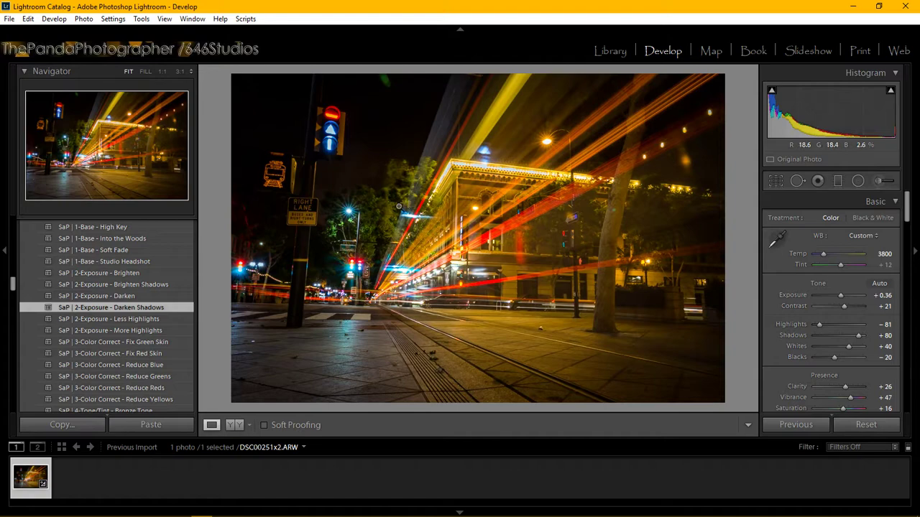
left_click(398, 207)
left_click(406, 205)
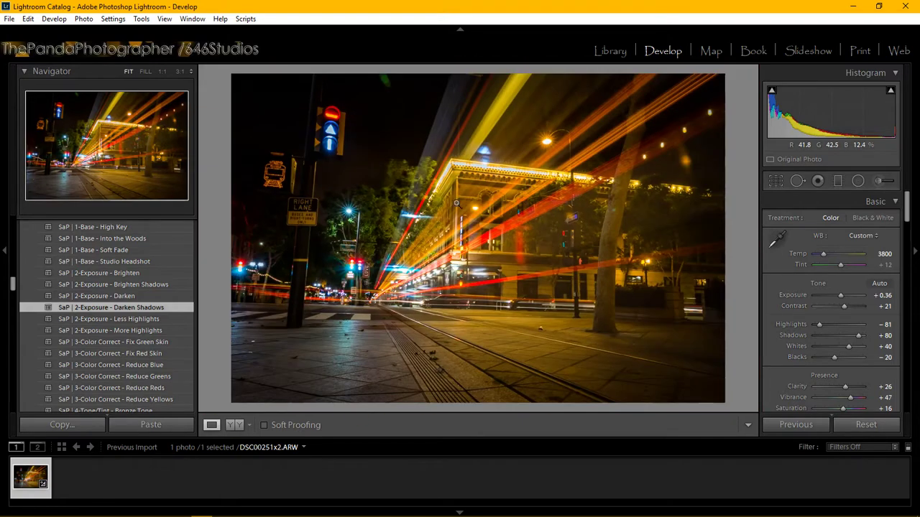
left_click(476, 176)
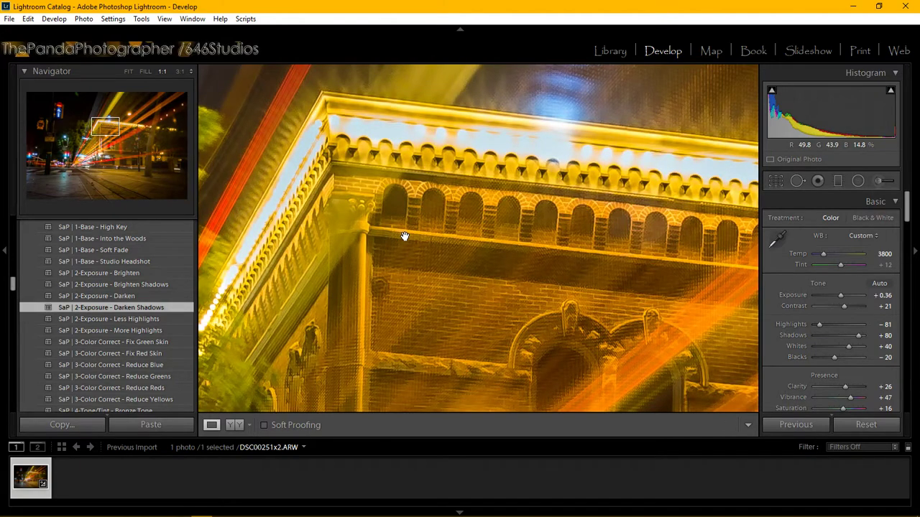
left_click(405, 237)
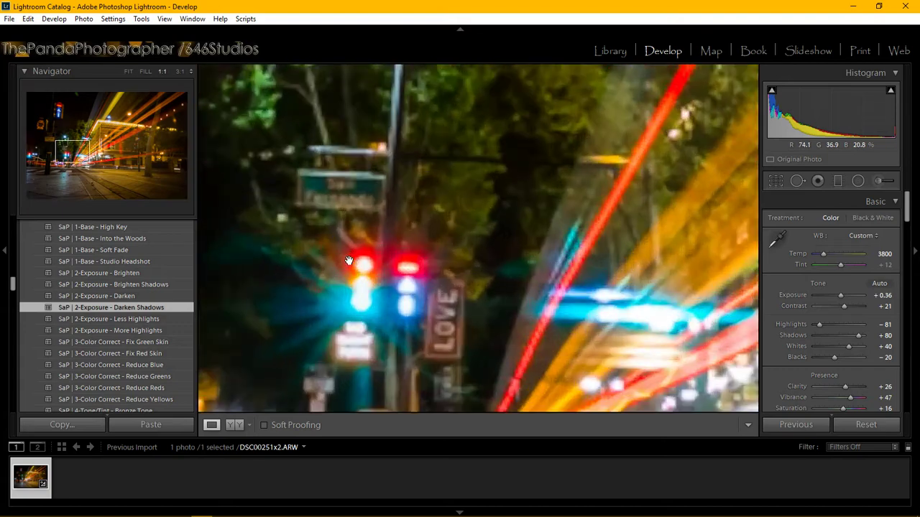
left_click(351, 264)
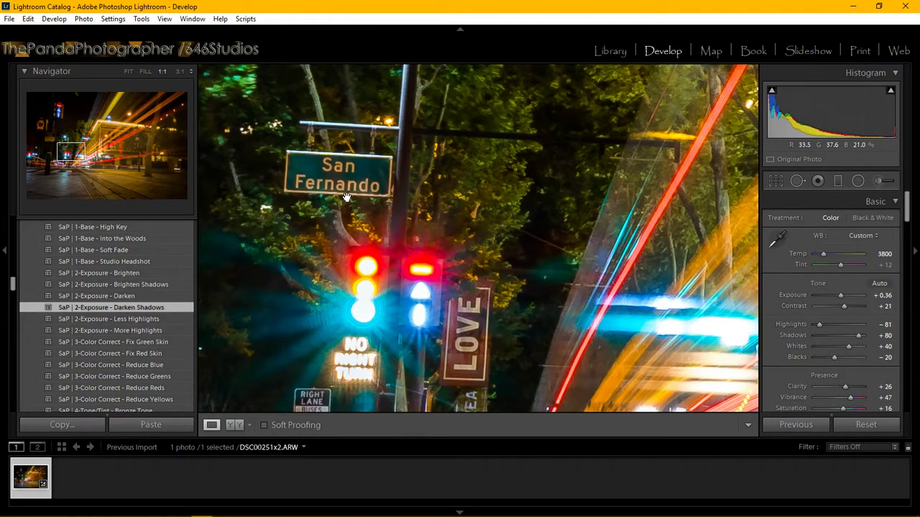
left_click(401, 252)
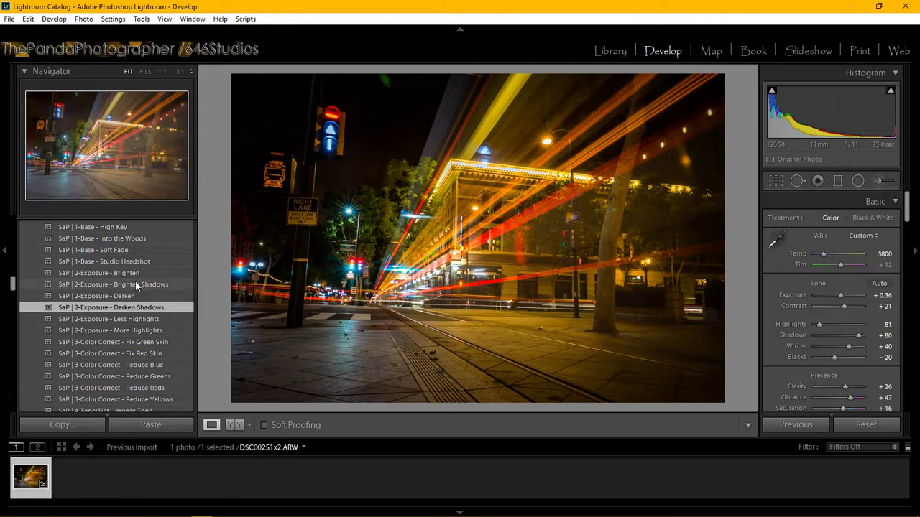
Apply the SaP 2-Exposure - More Highlights preset and check the building's lit cornice at 1:1
left_click(134, 328)
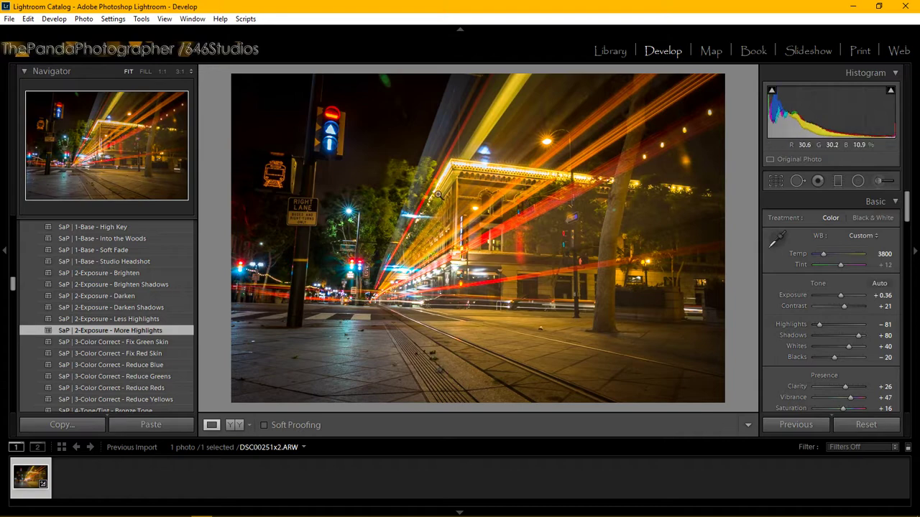
left_click(454, 175)
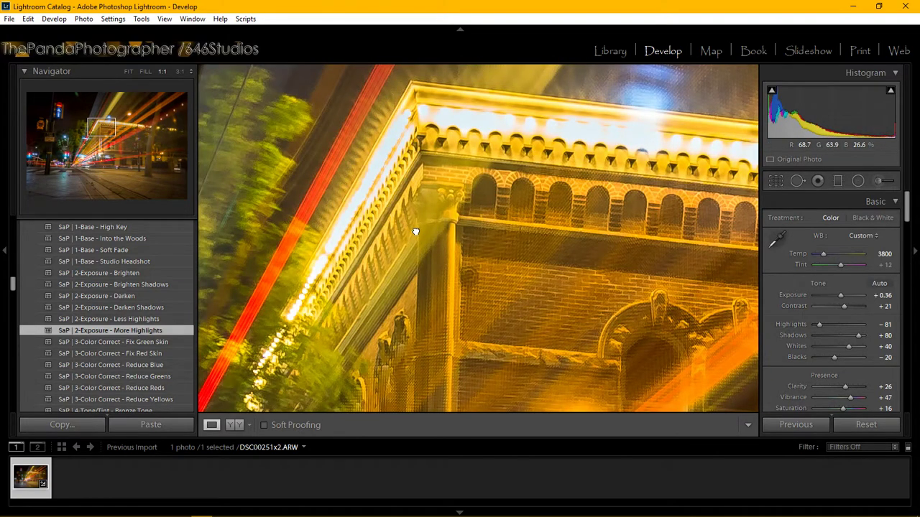
left_click(415, 232)
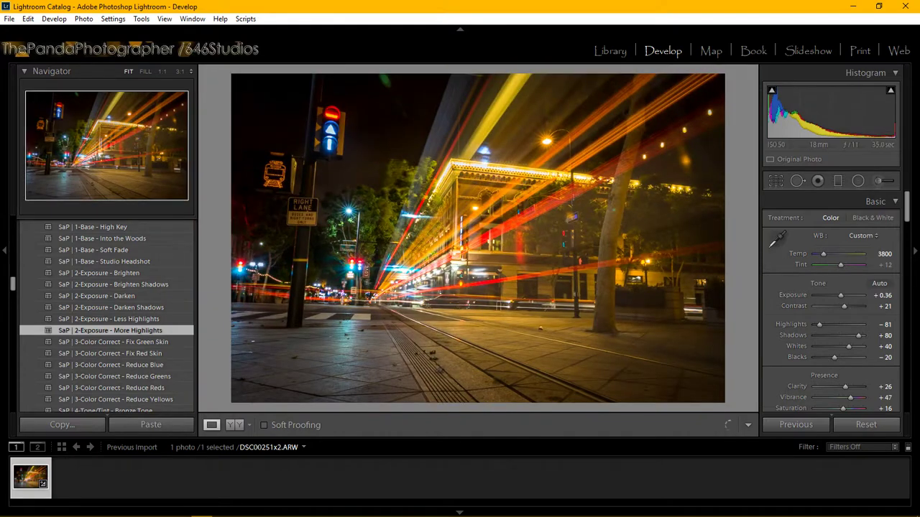
Switch to Chrome to review the stream on the YouTube live dashboard and in the popped-out chat, and return to Lightroom
mouse_move(230, 514)
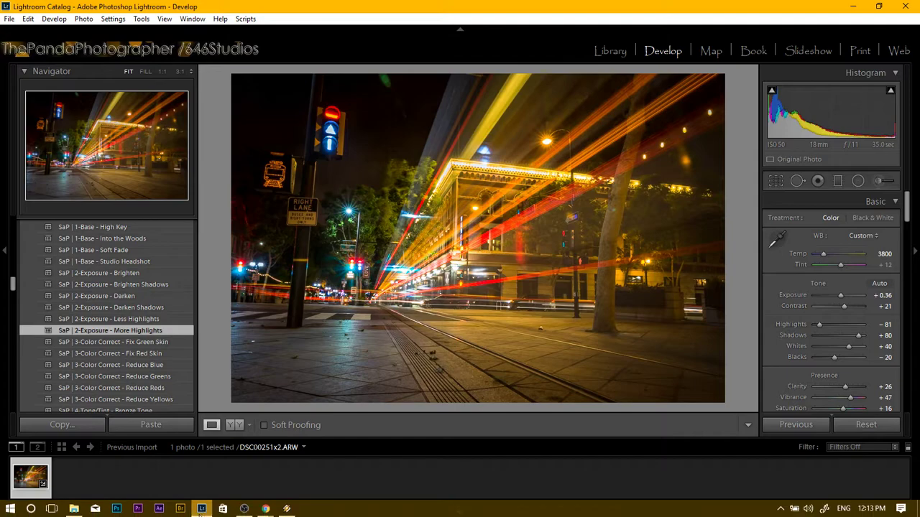
left_click(206, 511)
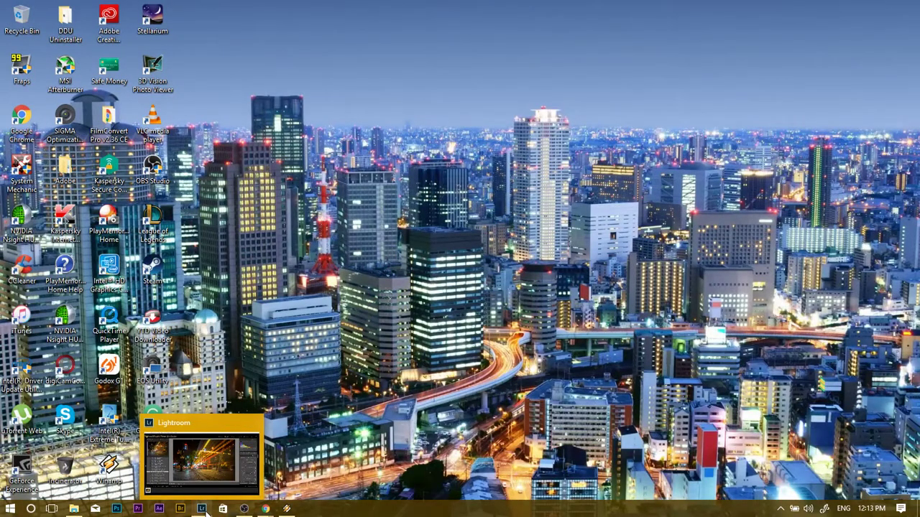
left_click(206, 510)
mouse_move(265, 507)
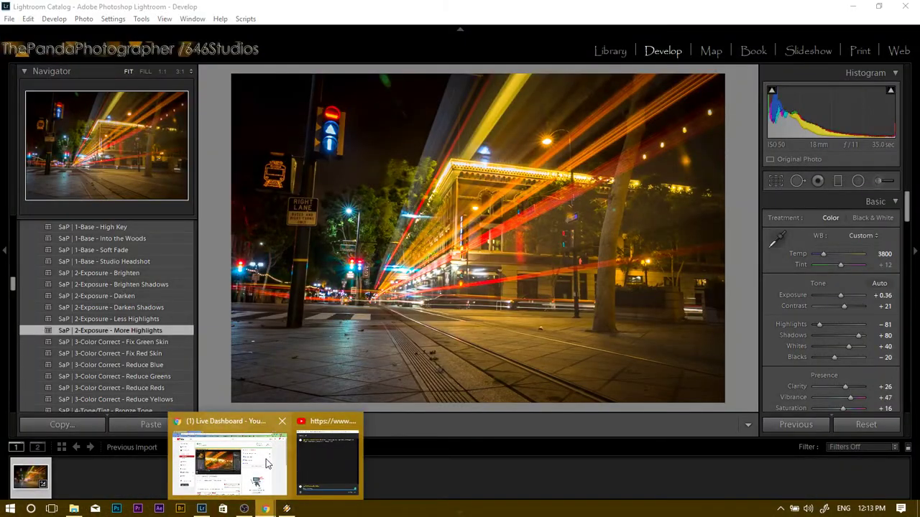
left_click(267, 463)
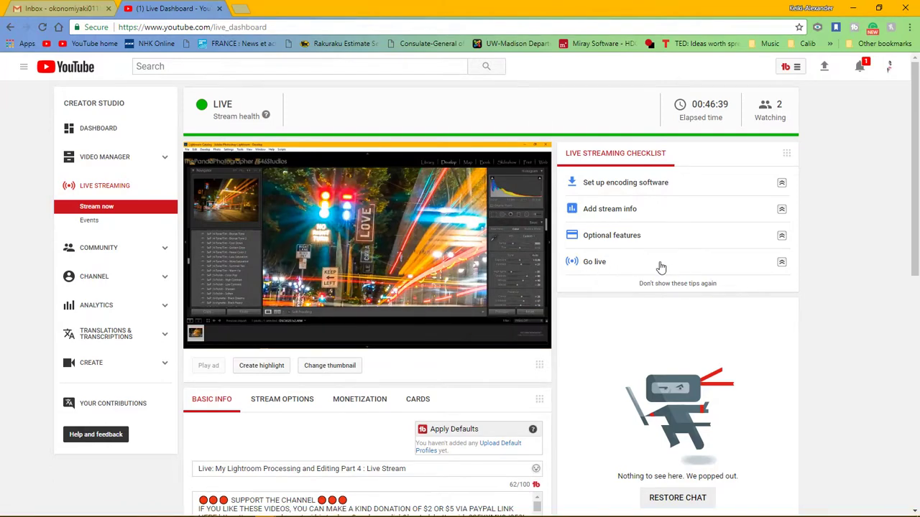
left_click(854, 8)
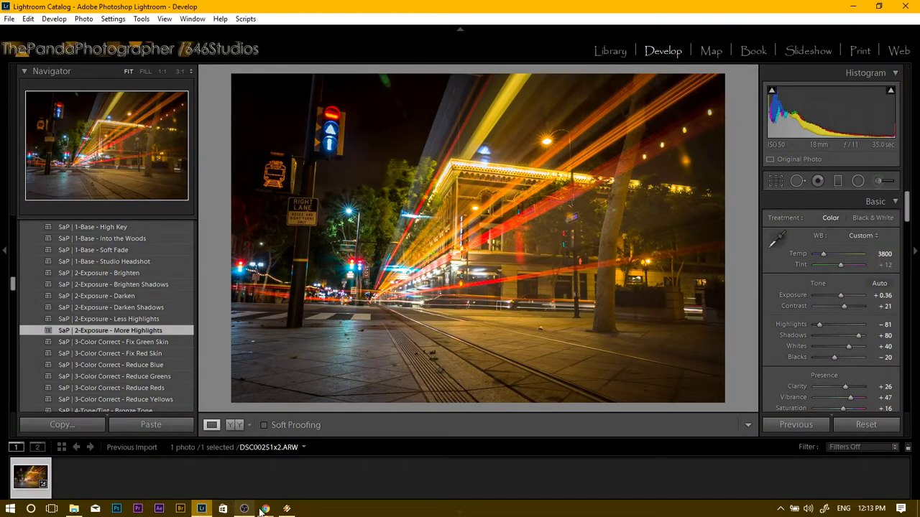
mouse_move(263, 509)
left_click(332, 451)
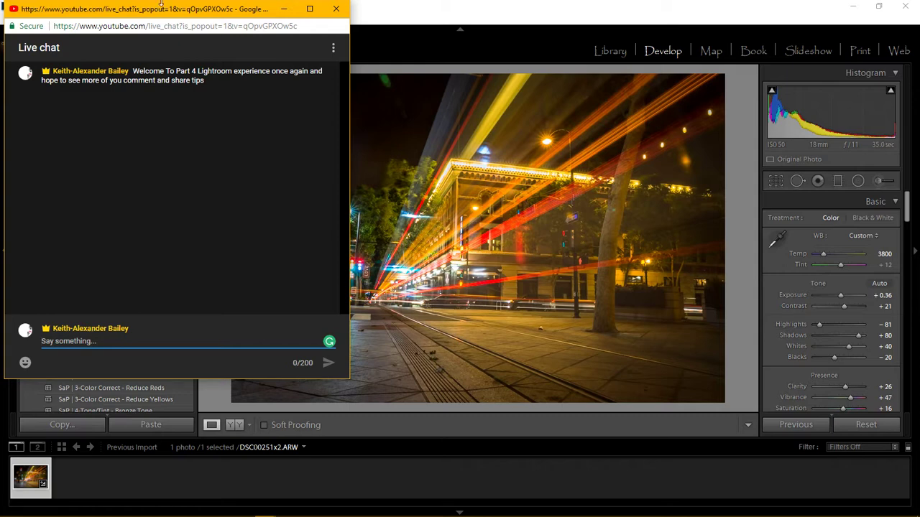
left_click(286, 9)
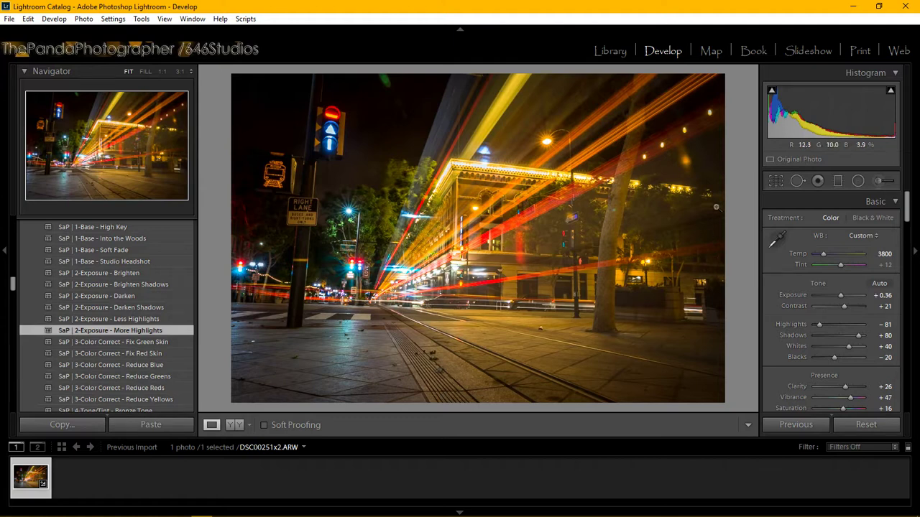
Place Clone spots of size 77 to 78 over the green flare near the sky's upper edge, the dark sky below it and the blue flare above the cornice
left_click(797, 181)
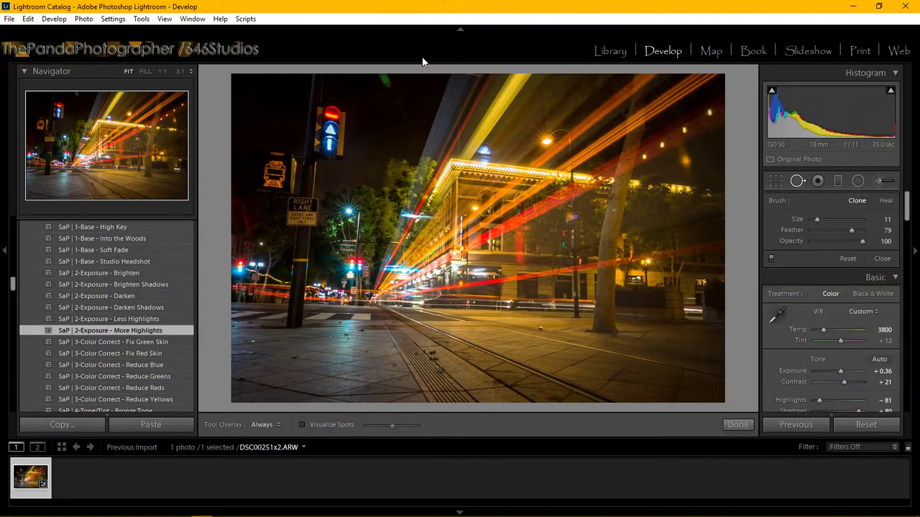
scroll(388, 82, "up", 10)
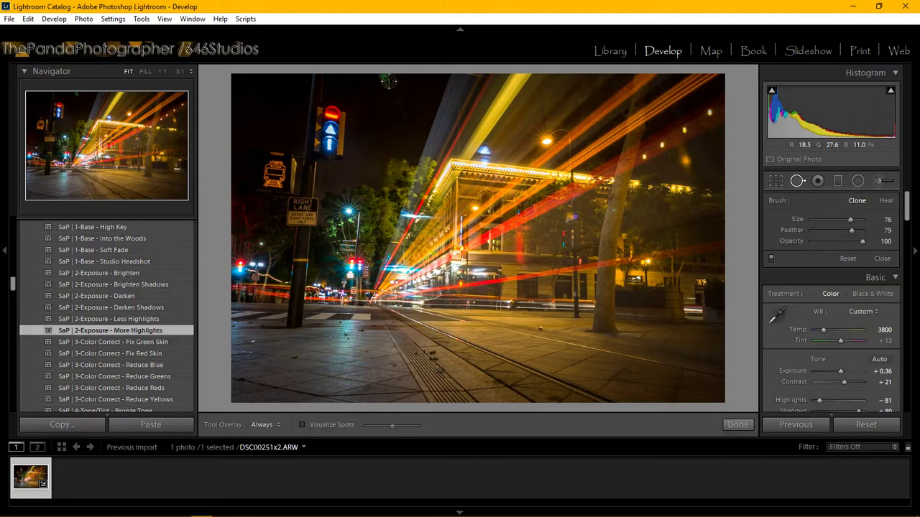
scroll(389, 82, "up", 1)
left_click(384, 81)
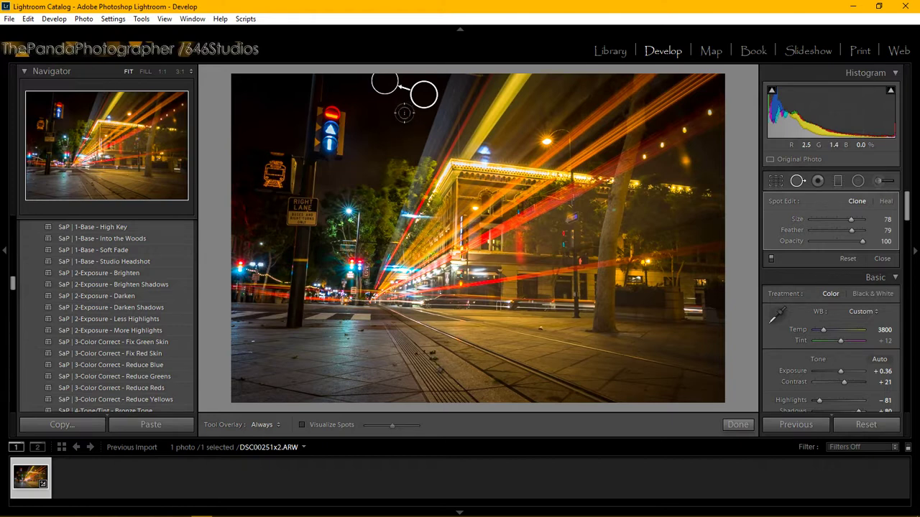
left_click(404, 113)
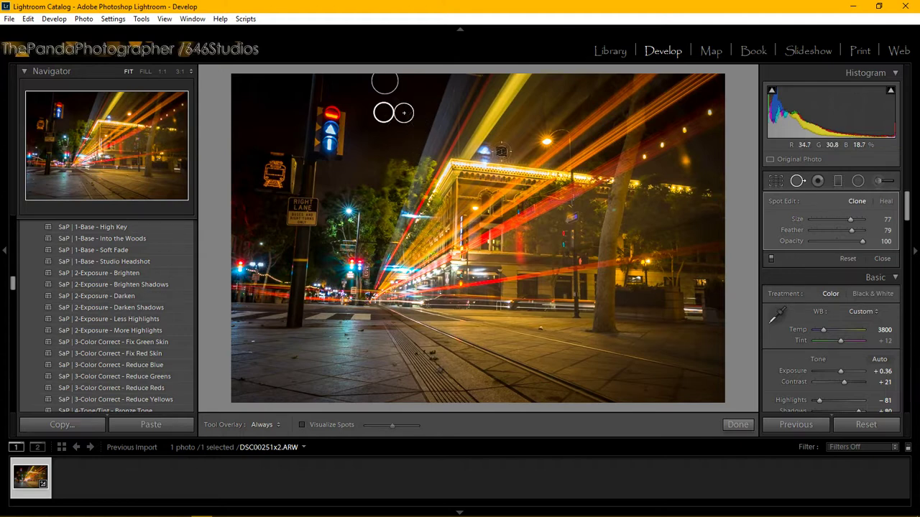
left_click(483, 151)
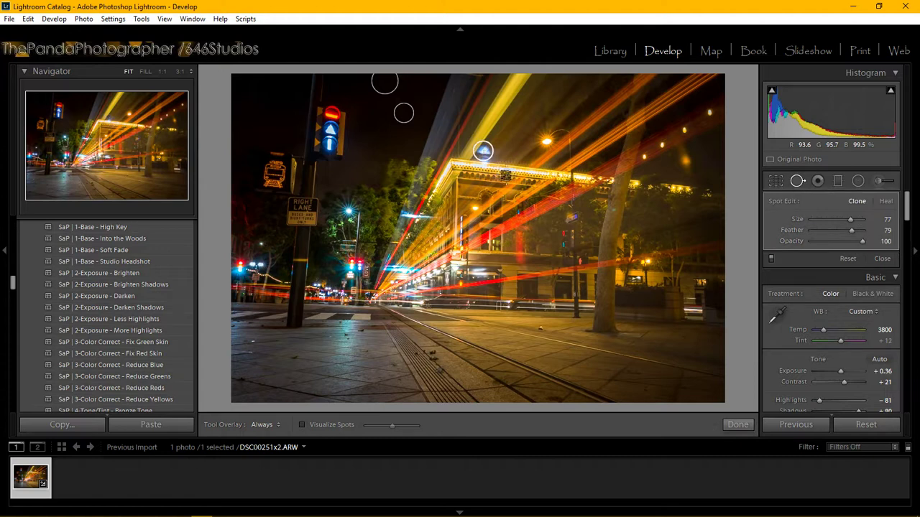
Move the source of the Clone spot above the cornice and place an overlapping size 78 spot over the blue flare, sampling nearby sky
mouse_move(494, 140)
left_mouse_down()
mouse_move(509, 153)
mouse_move(497, 132)
left_mouse_up()
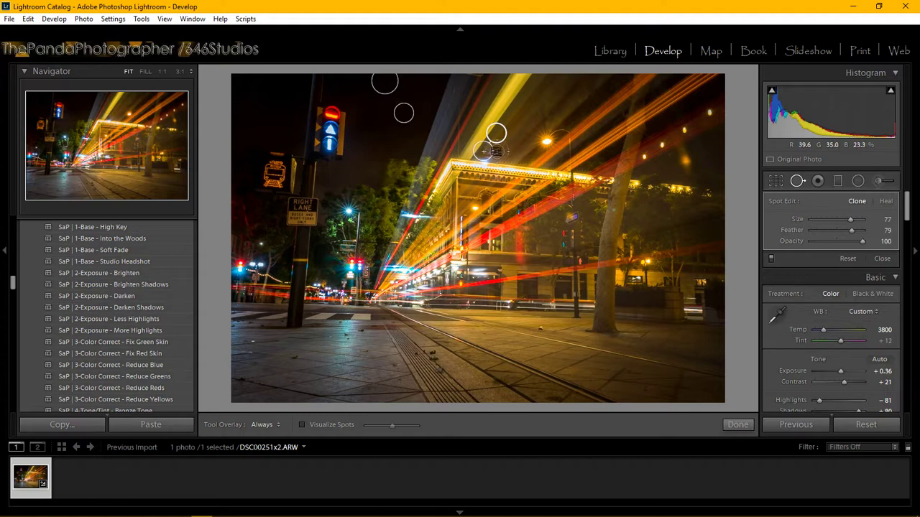
key("Delete")
left_click(529, 142)
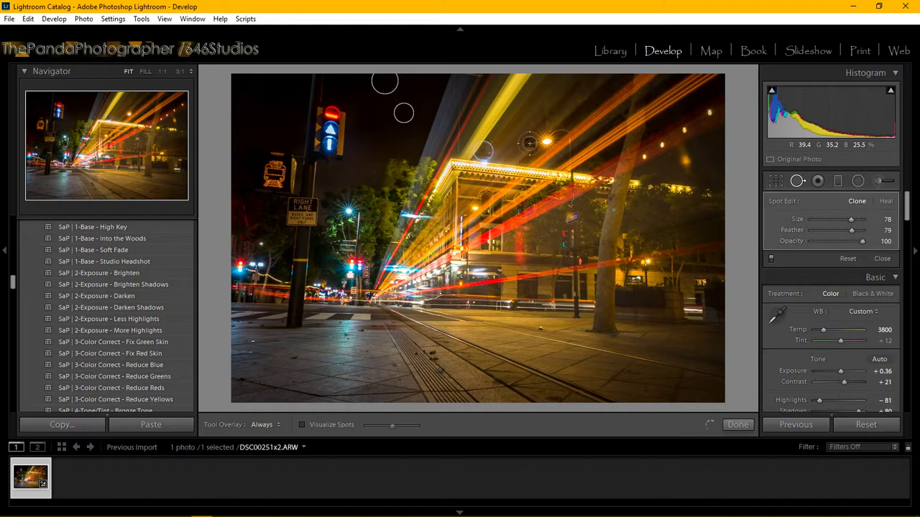
left_click_drag(529, 143, 495, 151)
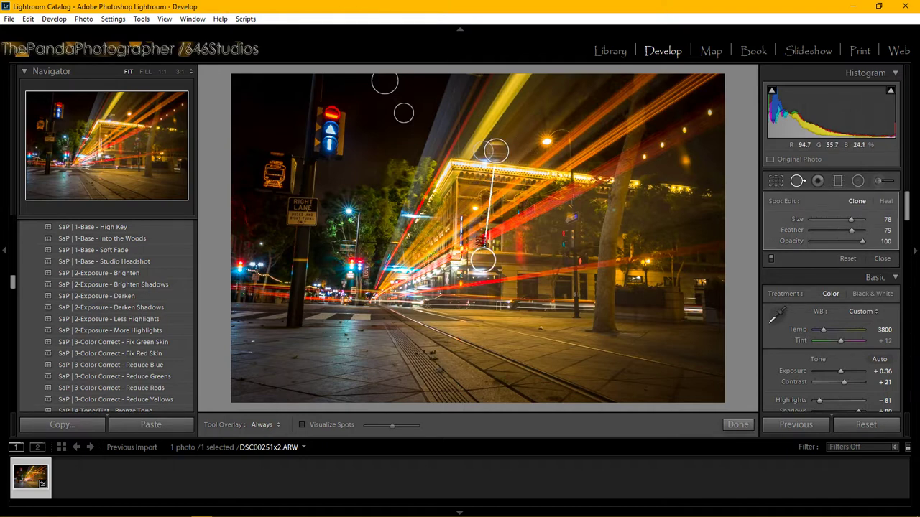
left_click(524, 135)
left_click_drag(522, 135, 518, 127)
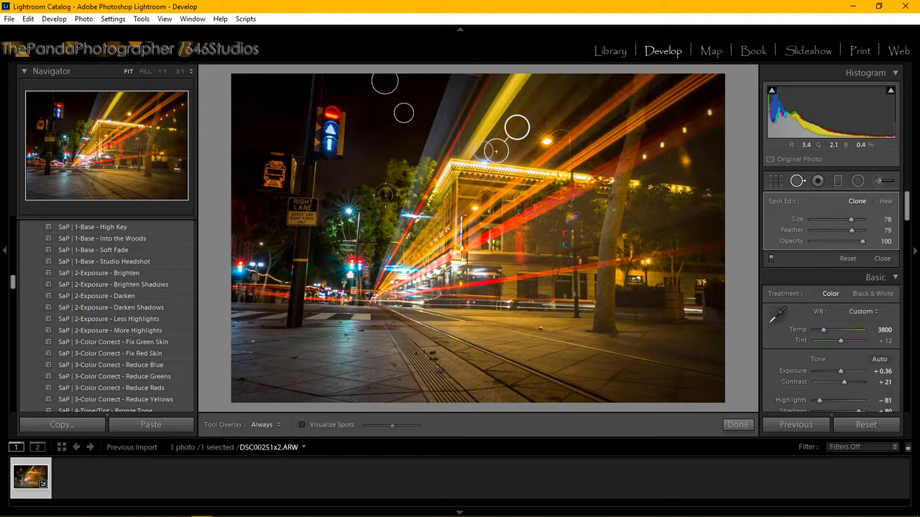
left_click(736, 424)
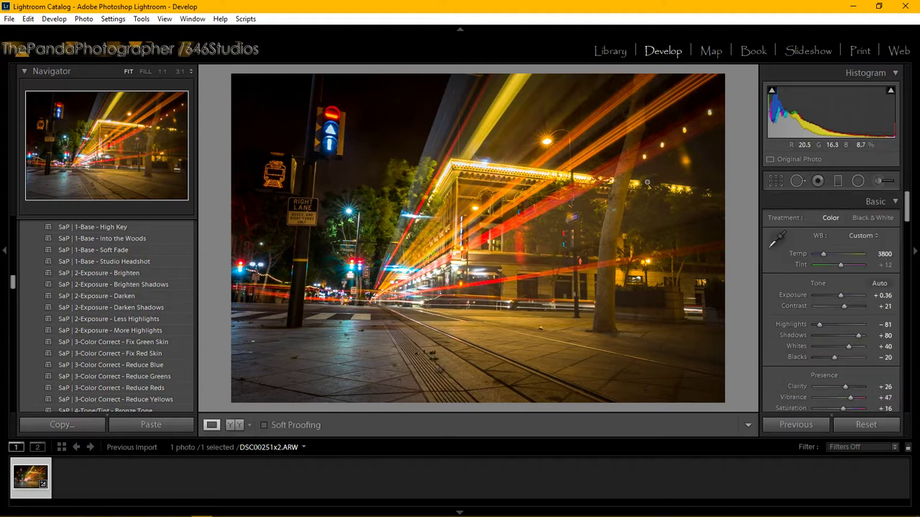
Place a Clone spot of size 77 over the orange flare above the distant lit rooftop at 1:1, sampling the dark sky beyond it
left_click(175, 121)
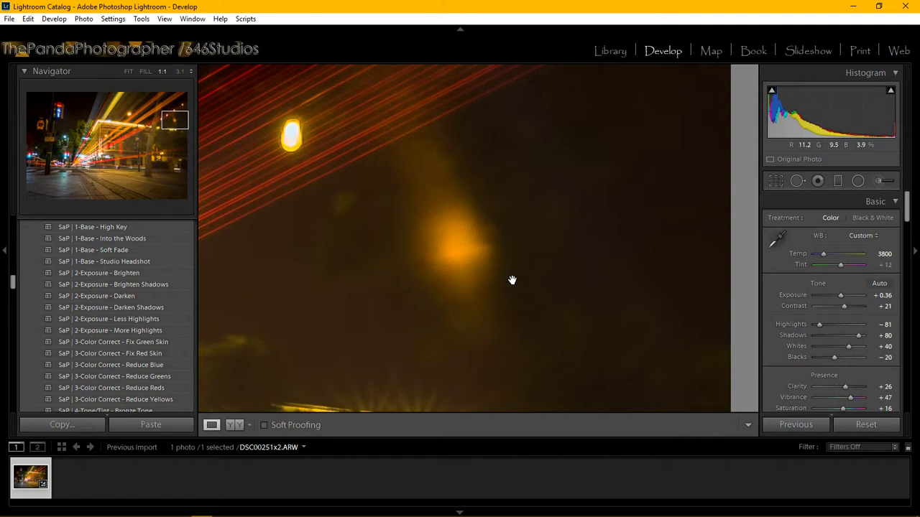
scroll(505, 282, "down", 5)
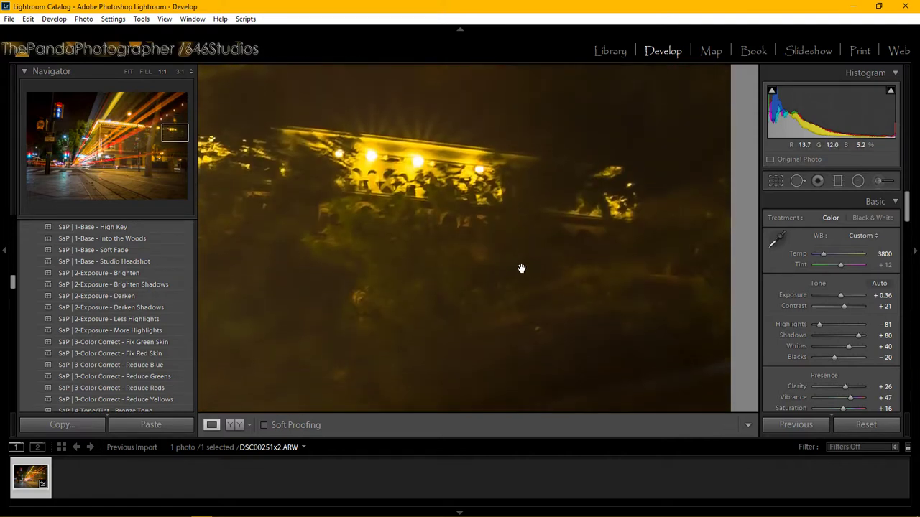
scroll(522, 268, "up", 3)
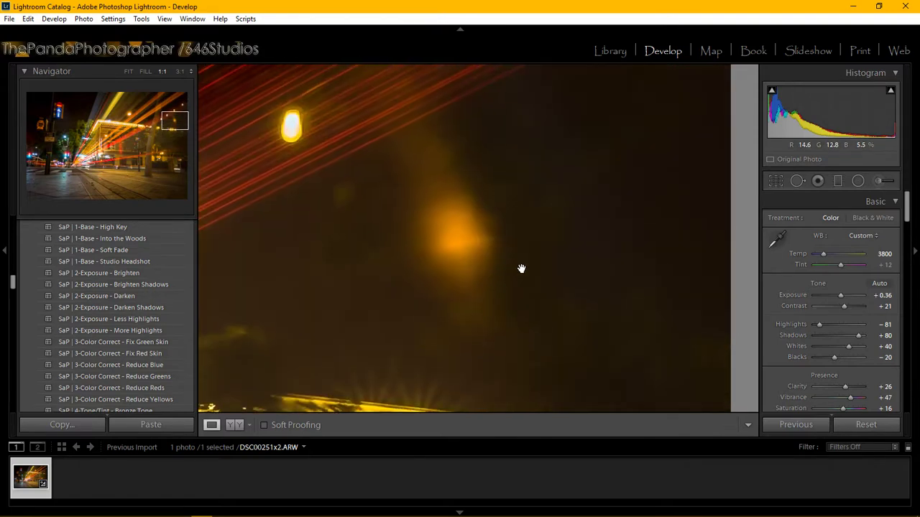
left_click(793, 182)
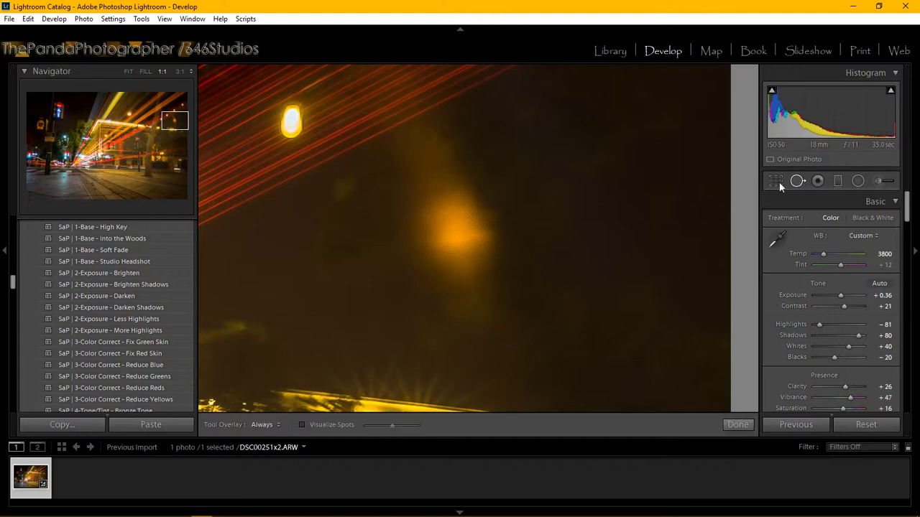
left_click(450, 224)
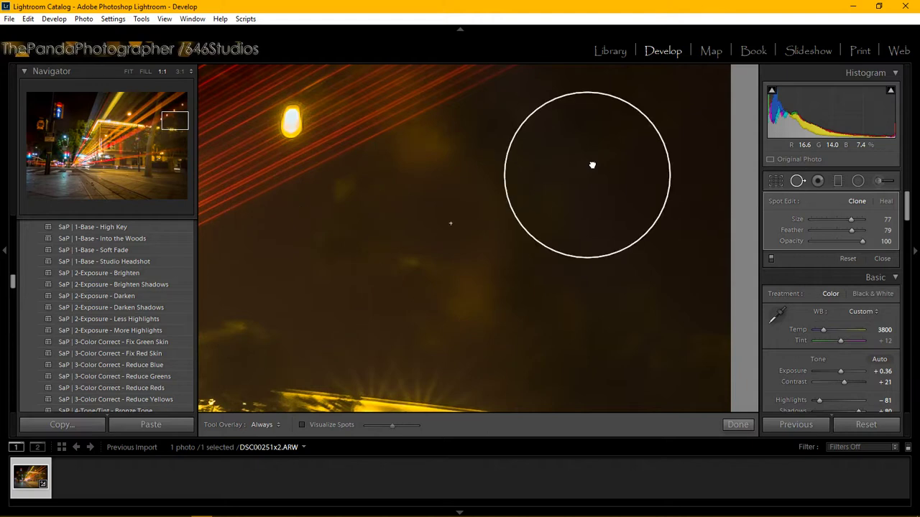
left_click_drag(610, 160, 616, 157)
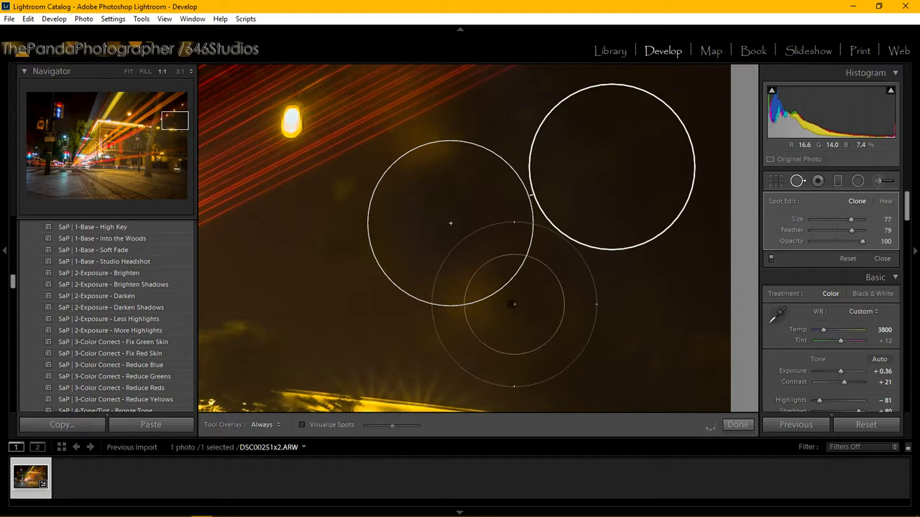
key("Escape")
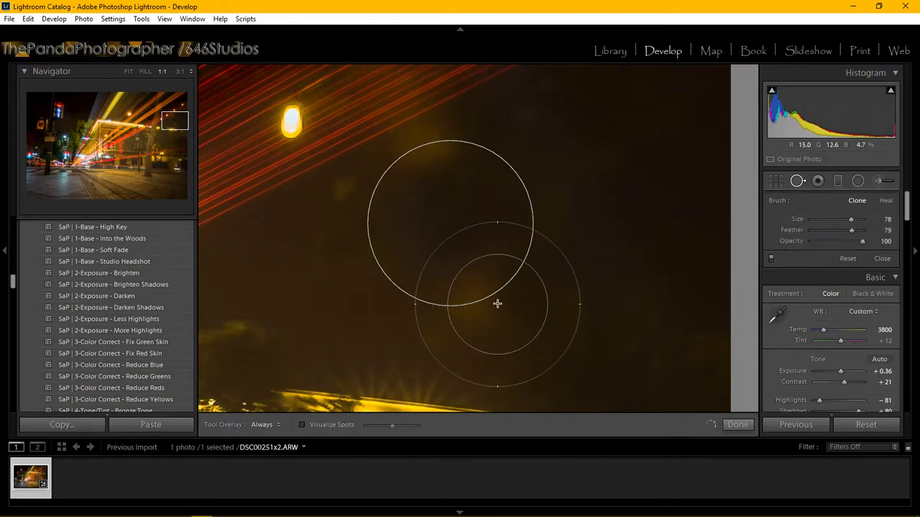
Place a Clone spot of size 77 over the orange glow left just below the removed flare, sampling the darker sky above it
left_click(497, 305)
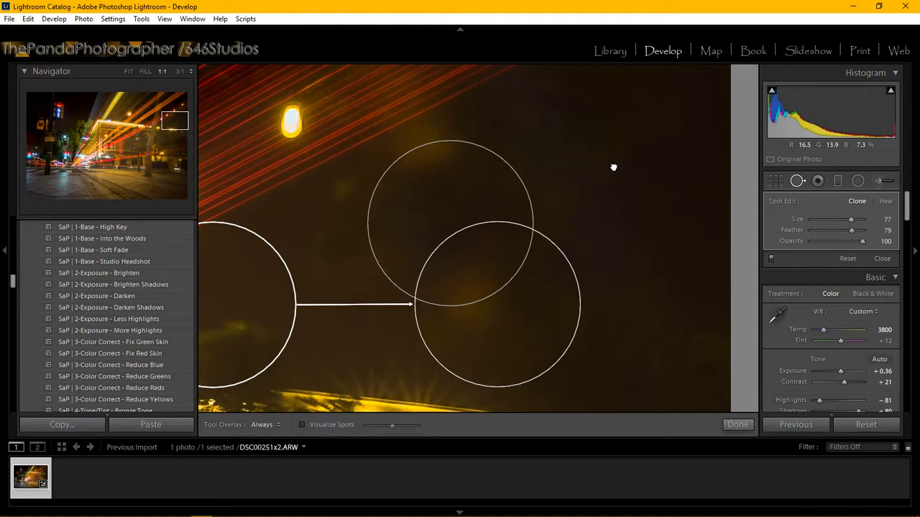
left_click_drag(266, 292, 613, 168)
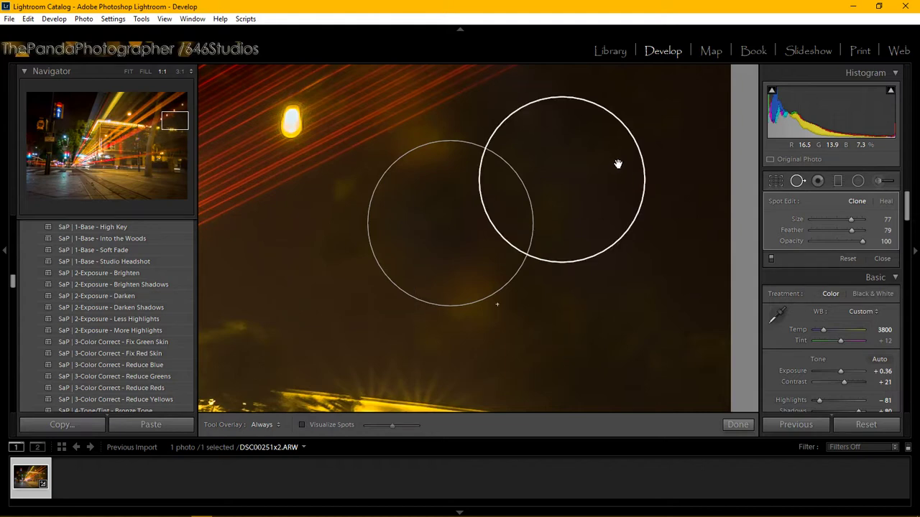
left_click(440, 145)
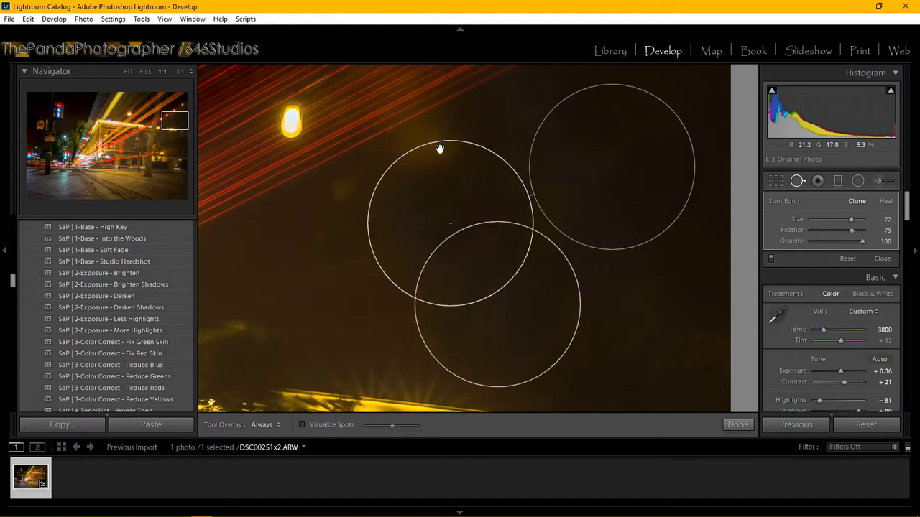
key("slash")
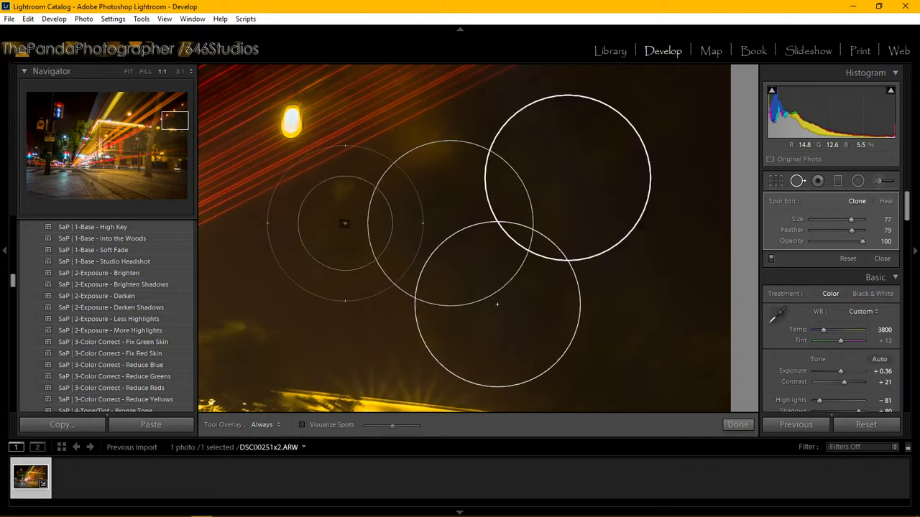
Place a smaller Clone spot of size 76 over the faint greenish glow beneath the red light trails
scroll(345, 219, "down", 2)
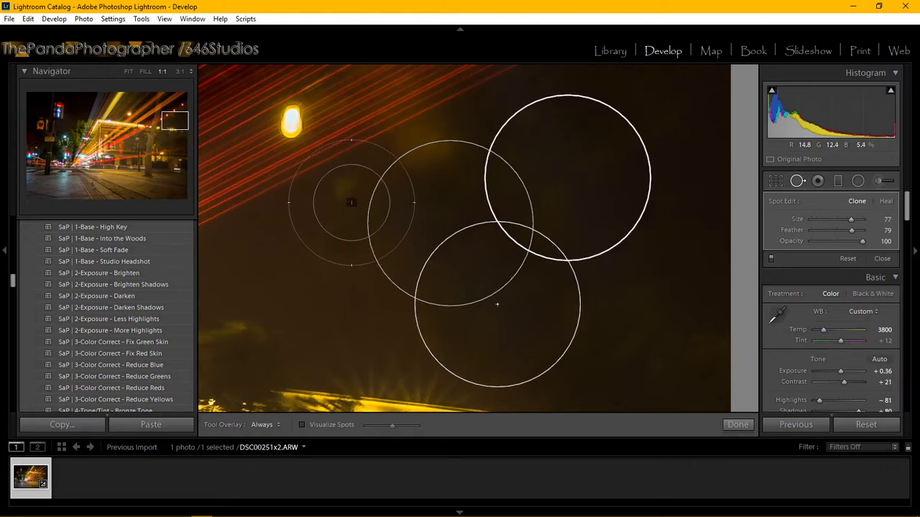
scroll(351, 201, "down", 2)
left_click(353, 196)
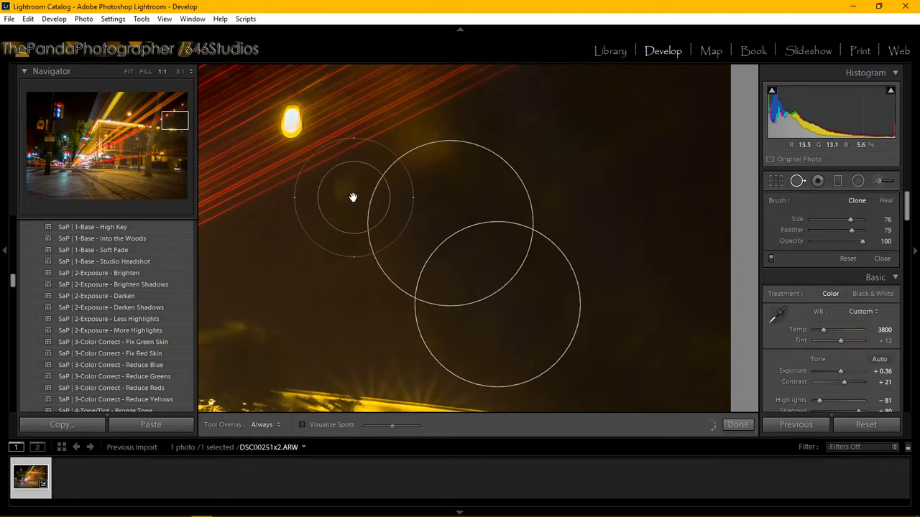
left_click(353, 197)
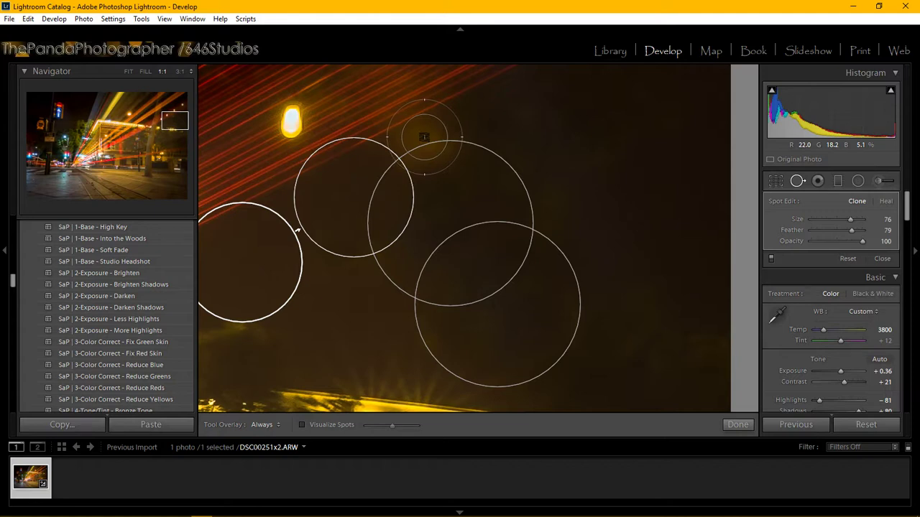
Clone out the faint glow above the removed orange flare with a size 75 spot, finish spot editing and return to the fitted view
key("Delete")
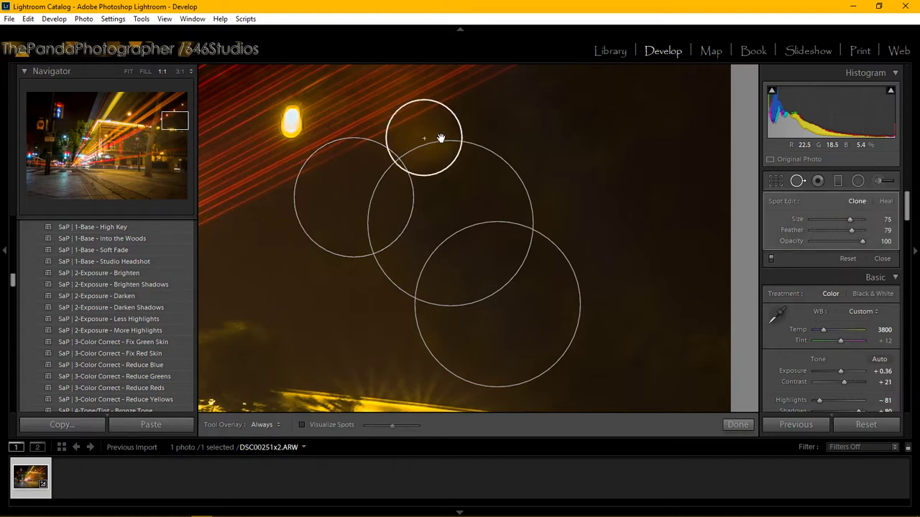
left_click(424, 137)
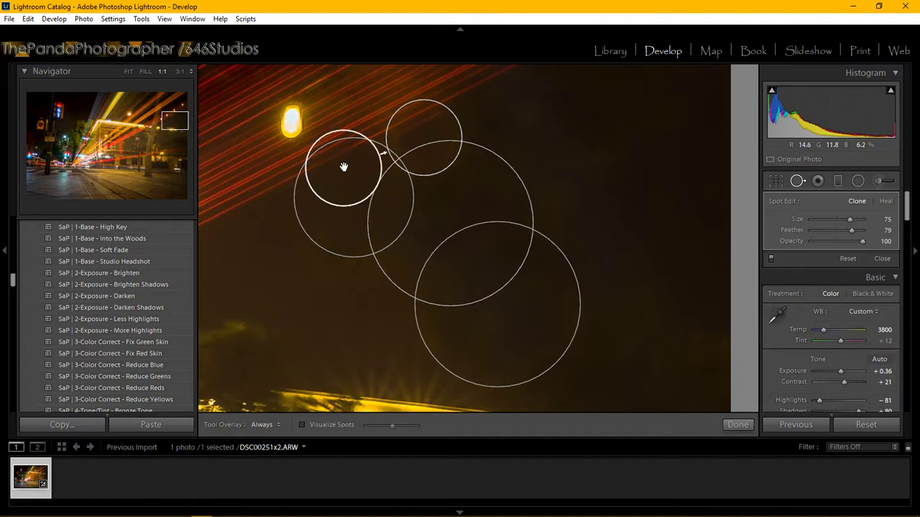
left_click_drag(343, 168, 345, 169)
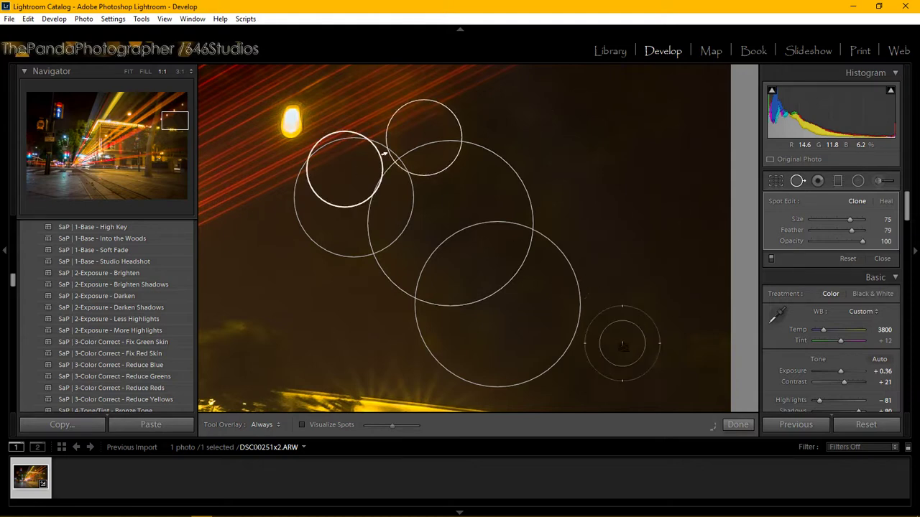
left_click(732, 424)
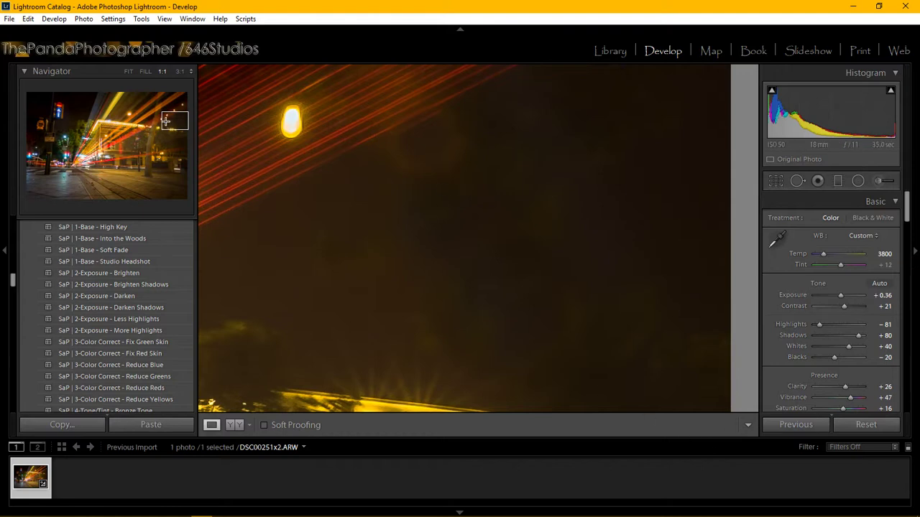
left_click_drag(166, 121, 167, 121)
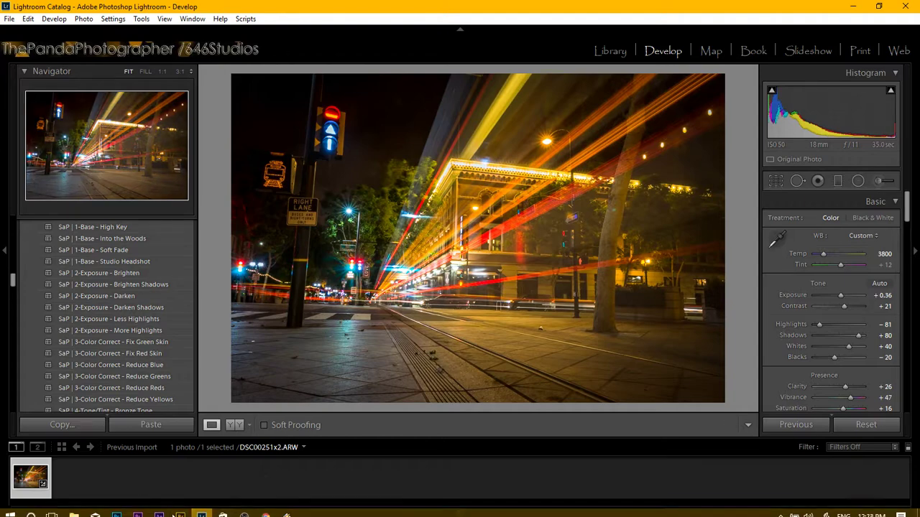
Switch to Chrome twice to check the stream preview on the YouTube live dashboard, returning to Lightroom each time
left_click(265, 509)
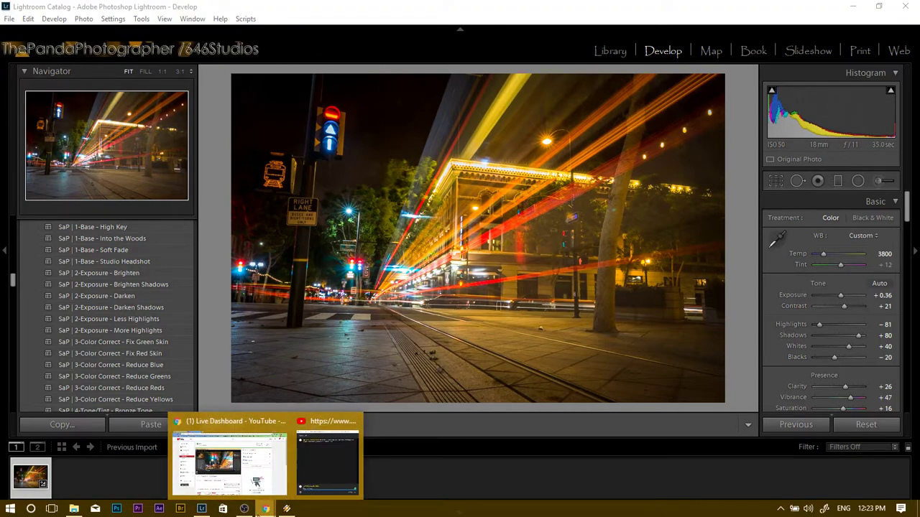
left_click(268, 479)
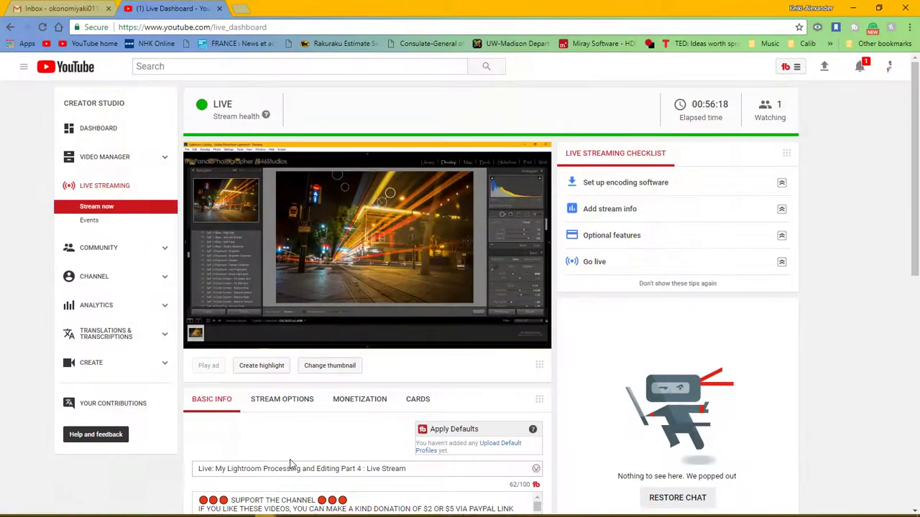
left_click(853, 8)
mouse_move(358, 506)
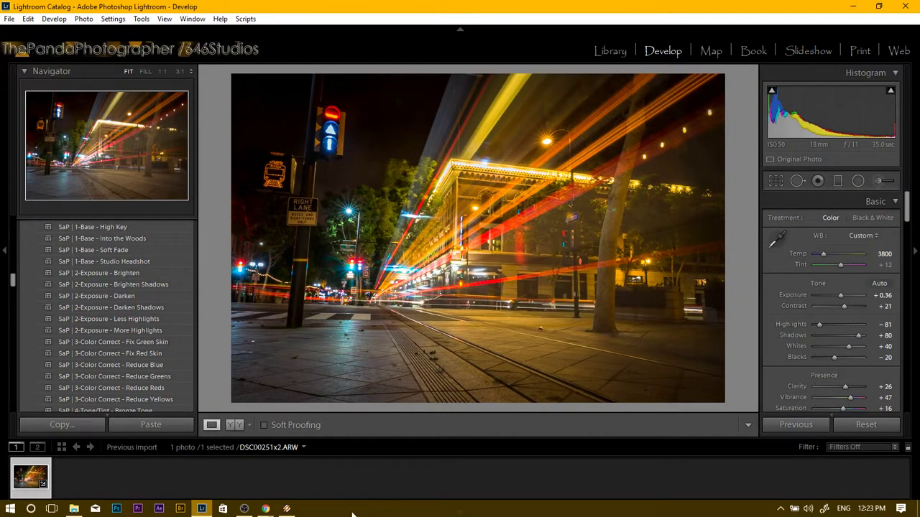
mouse_move(265, 509)
left_click(267, 480)
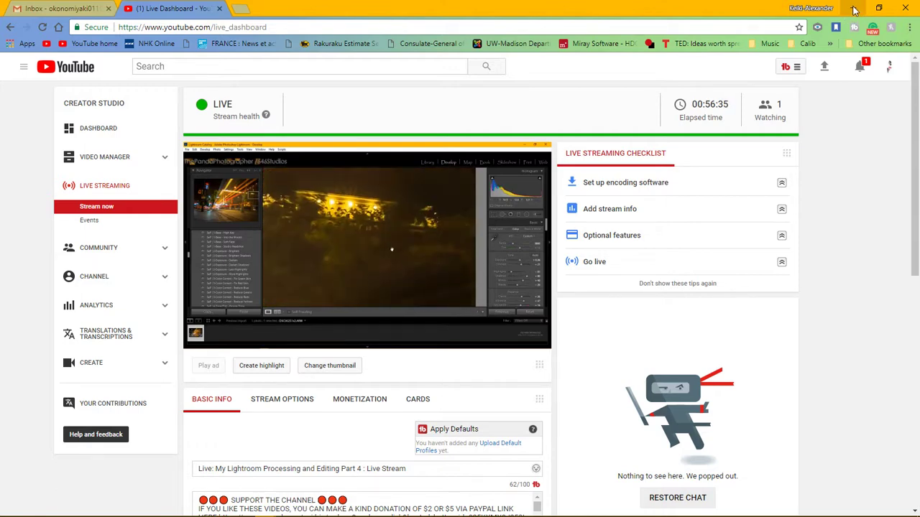
left_click(854, 10)
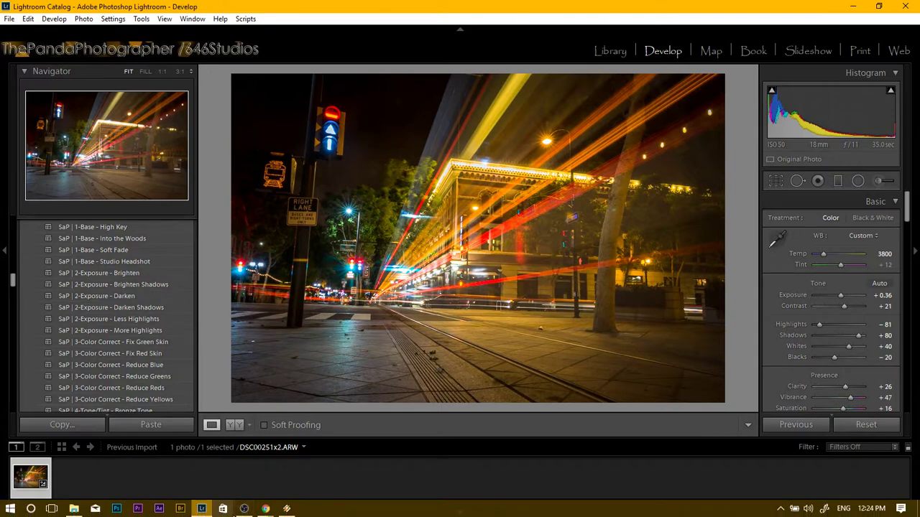
Switch to Chrome and open Facebook in a new tab
left_click(265, 509)
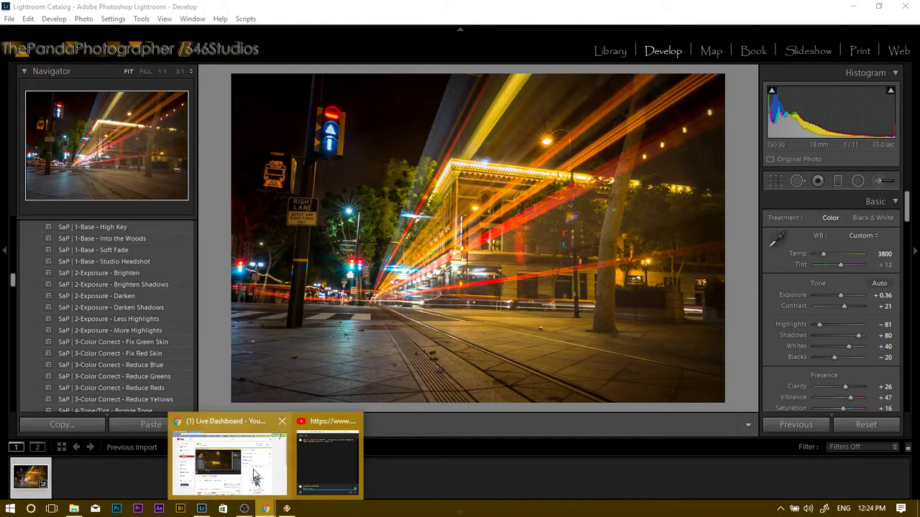
left_click(259, 478)
left_click(240, 8)
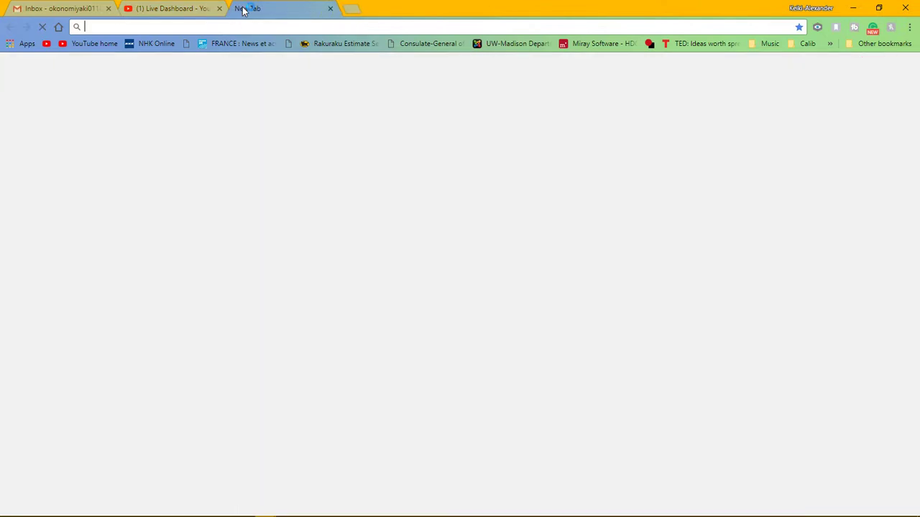
type("faceboo")
key("Return")
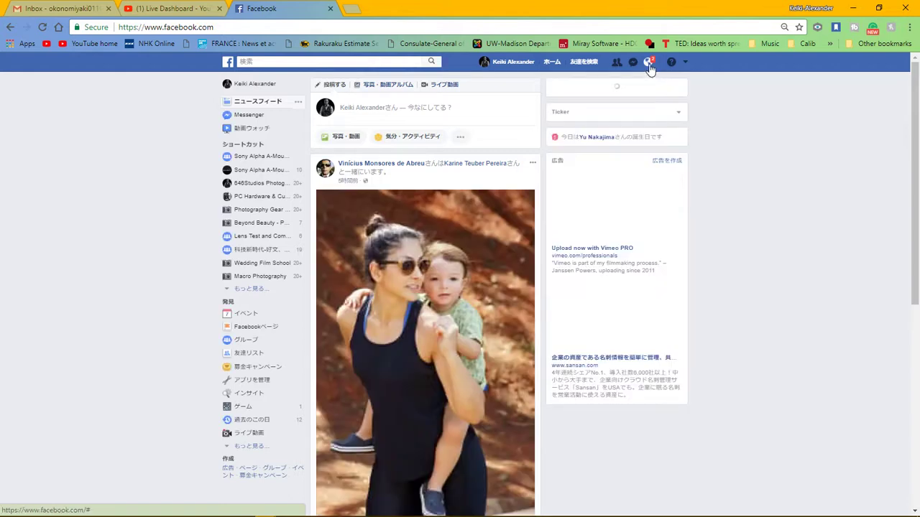
View the before-and-after portrait post in the Photography & Videography Fusion School group from the Facebook notifications
left_click(649, 66)
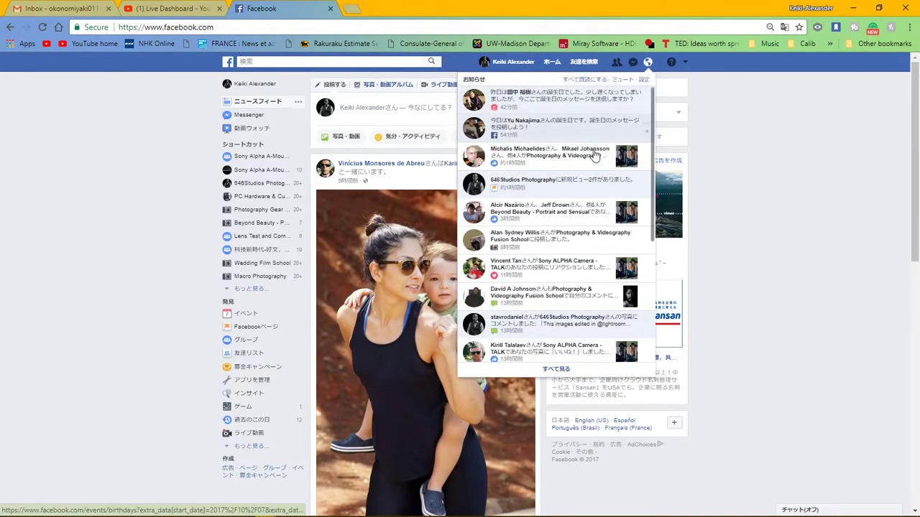
left_click(571, 175)
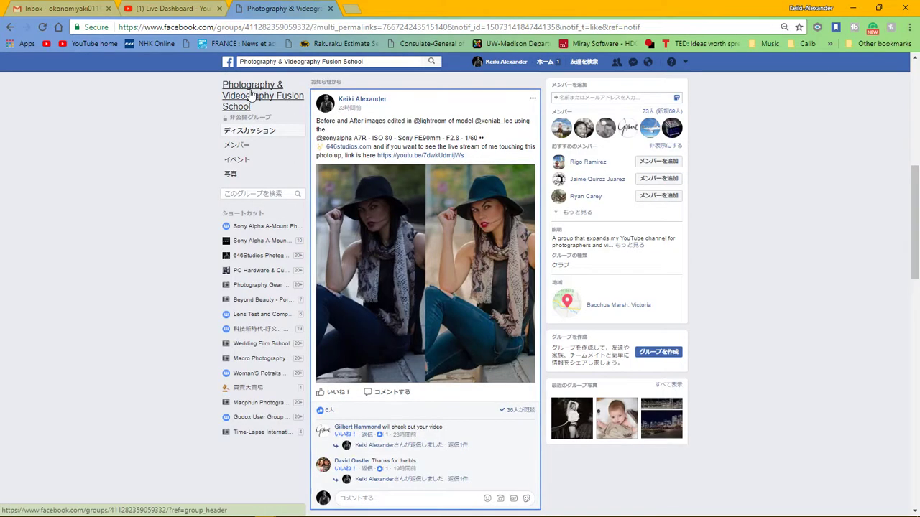
left_click(245, 108)
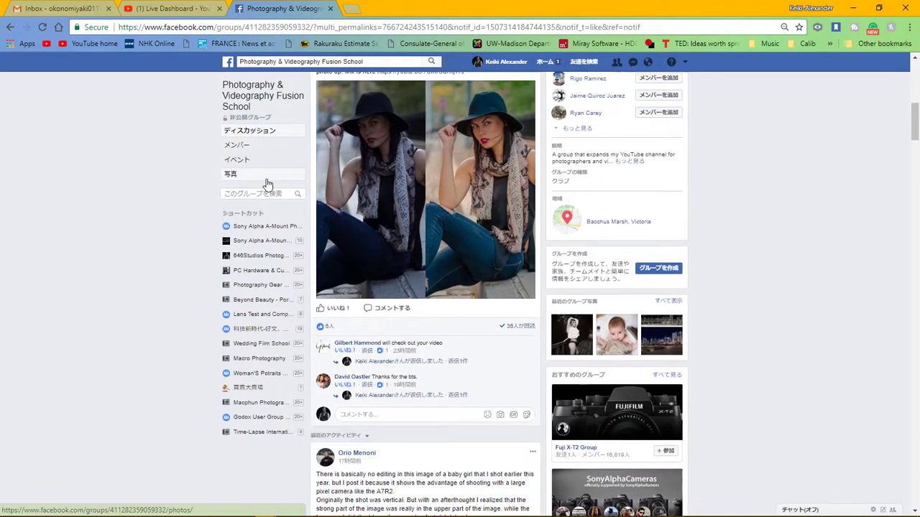
Give the black-and-white portrait of the woman on the wooden bridge a Love reaction in the group feed
scroll(276, 178, "down", 3)
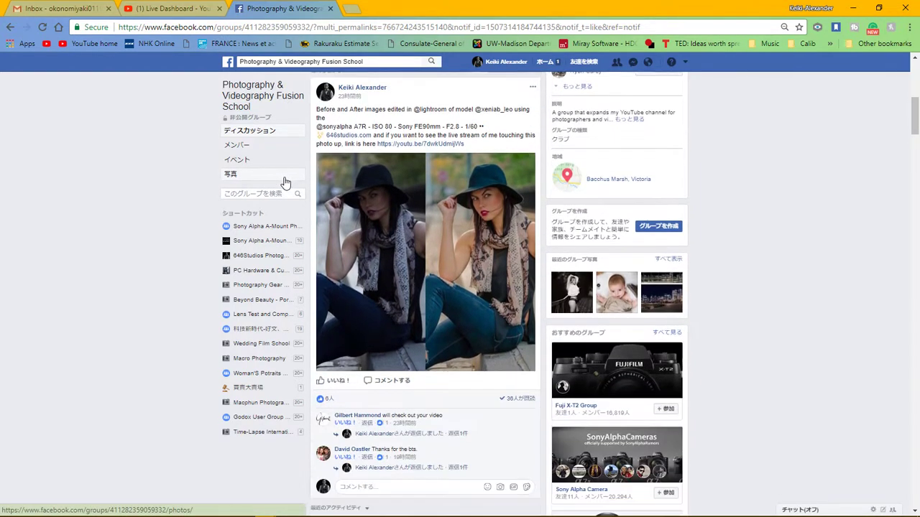
scroll(293, 180, "up", 2)
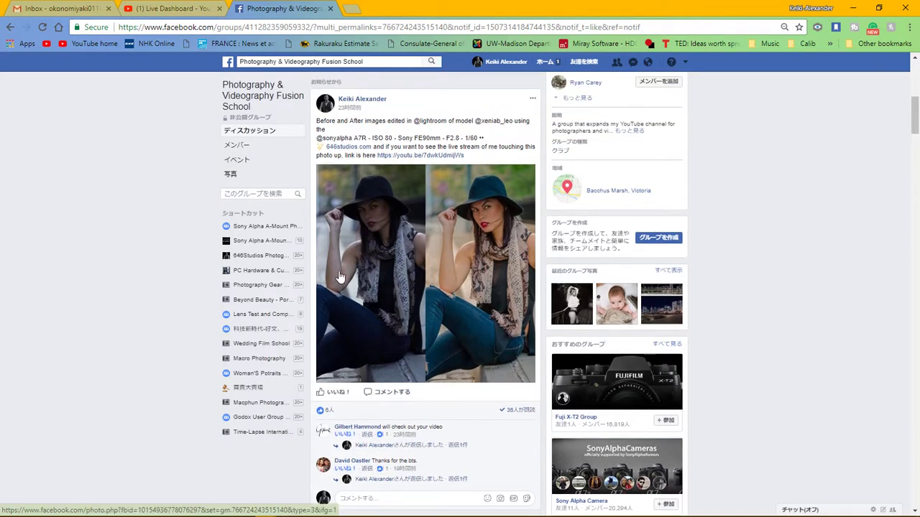
scroll(431, 280, "down", 2)
scroll(431, 280, "down", 10)
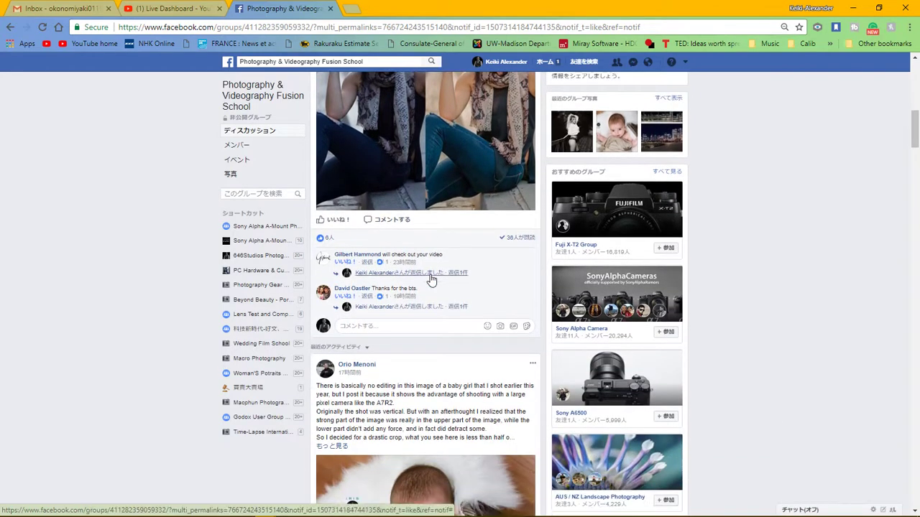
scroll(429, 274, "down", 7)
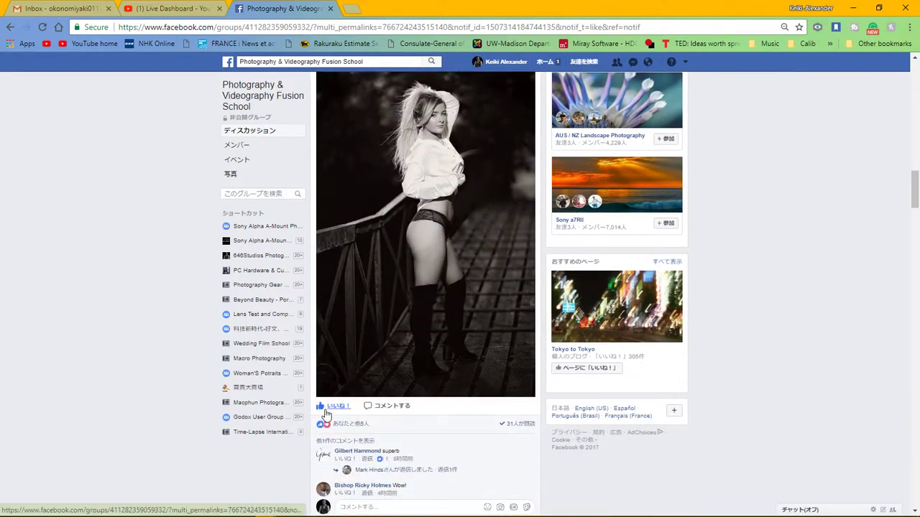
mouse_move(327, 406)
left_click(342, 383)
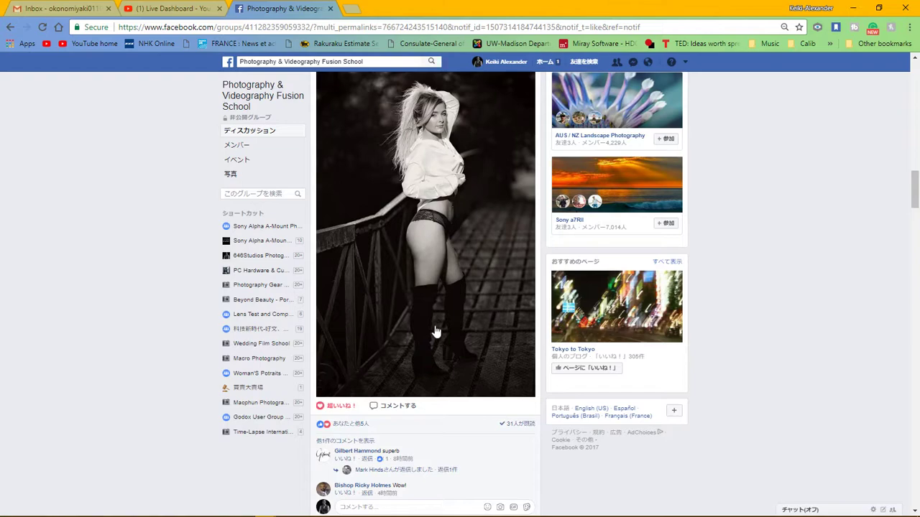
Examine the group's posts from the bridge portrait down to the black-and-white portrait of the bearded male model, including its camera settings and comments
scroll(434, 331, "down", 4)
scroll(430, 199, "up", 4)
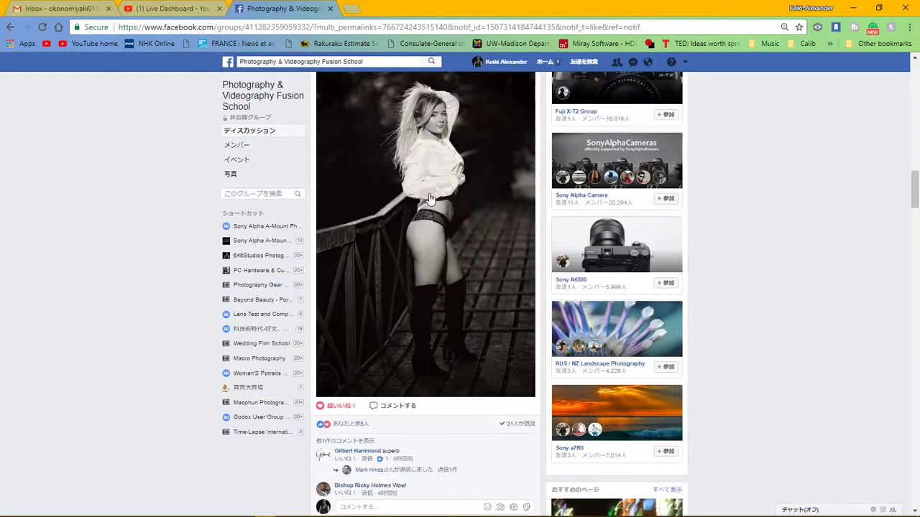
scroll(440, 254, "down", 6)
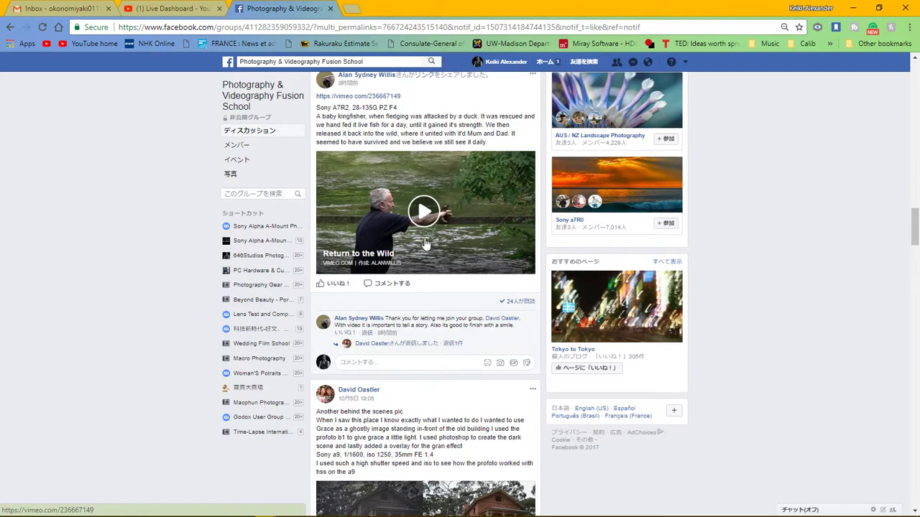
scroll(425, 244, "down", 5)
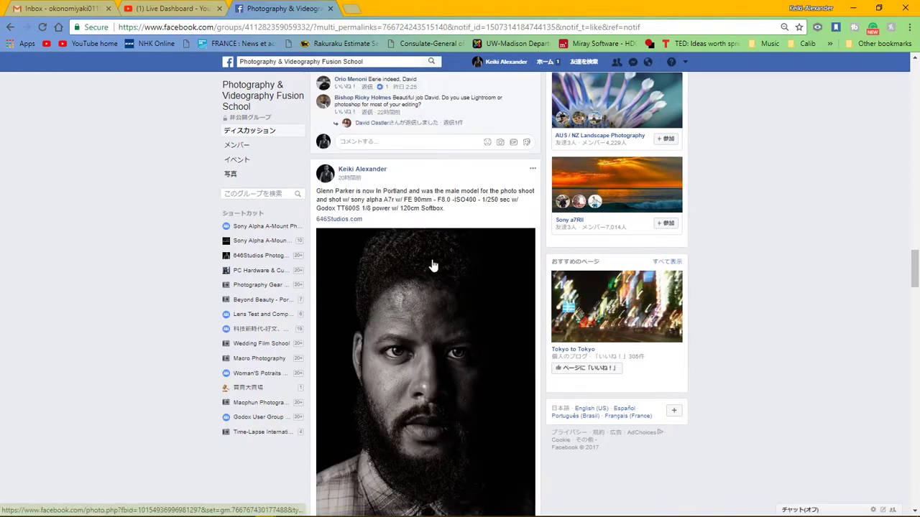
scroll(432, 263, "down", 4)
scroll(433, 266, "up", 2)
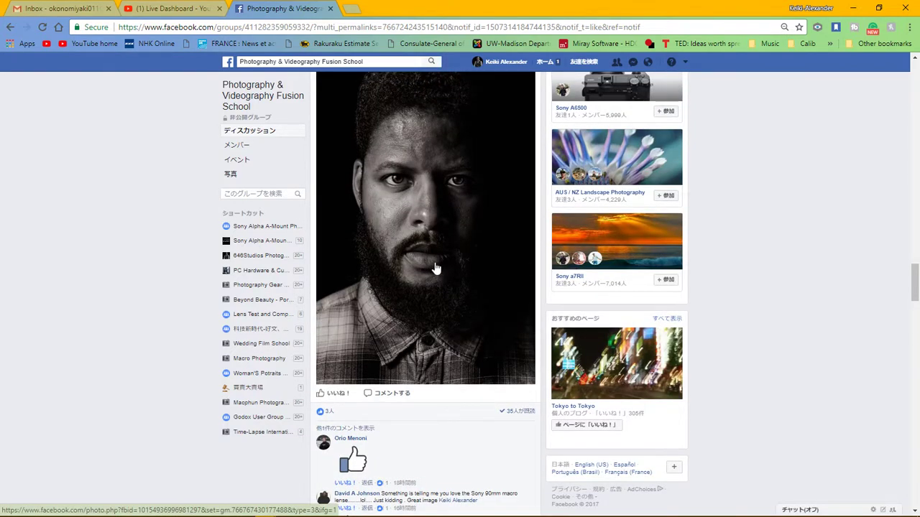
scroll(435, 268, "up", 1)
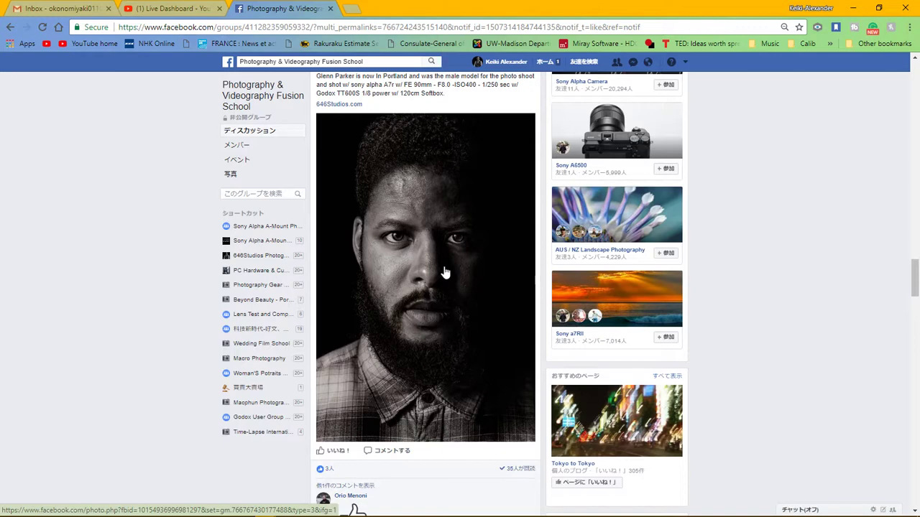
scroll(443, 284, "up", 1)
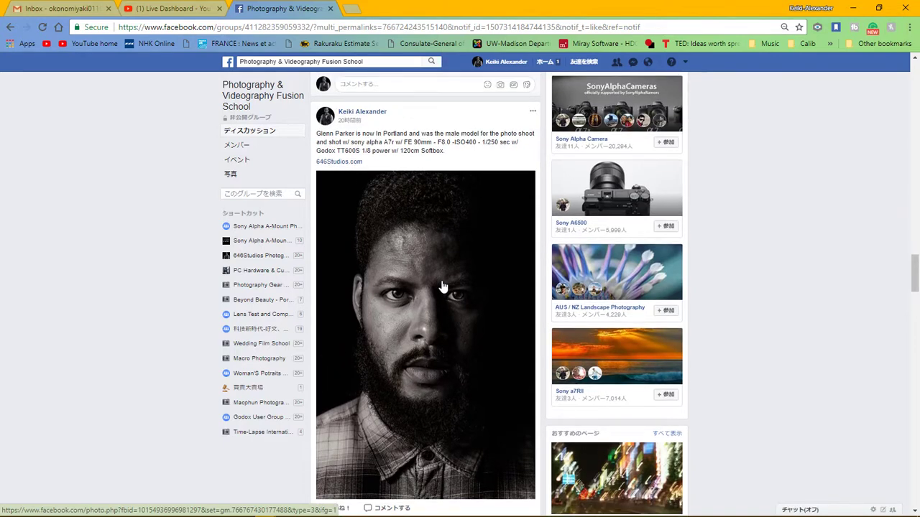
scroll(444, 286, "down", 2)
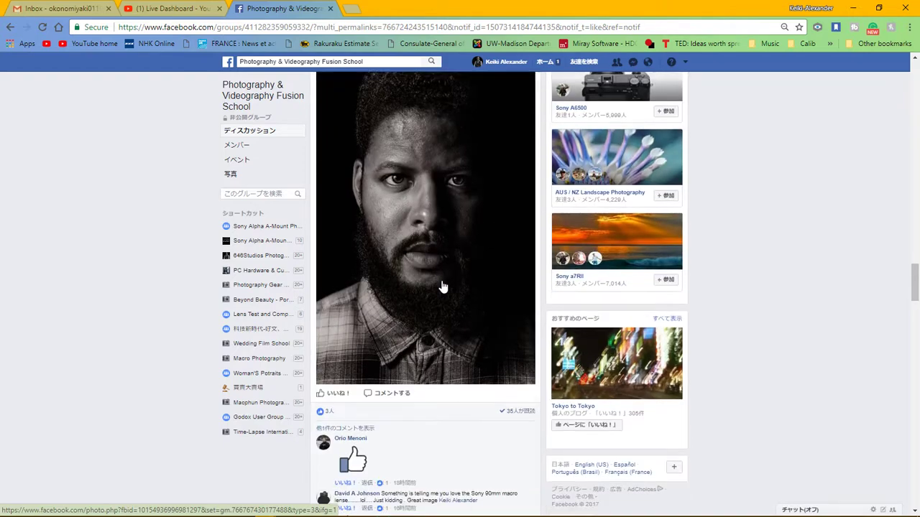
scroll(449, 280, "up", 1)
scroll(452, 279, "down", 2)
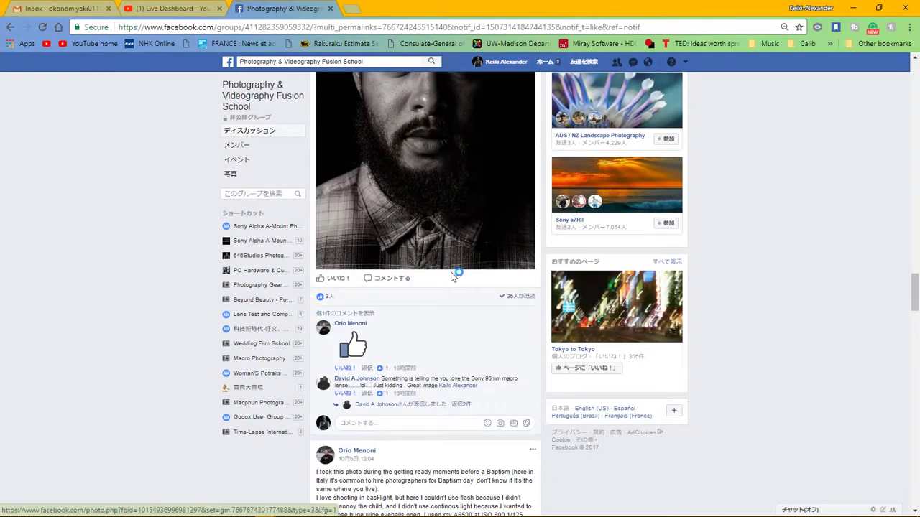
scroll(453, 280, "up", 1)
Look over the Baptism baby photo and Melbourne alley portrait posts in the group feed, and switch back to Lightroom
scroll(454, 285, "down", 3)
scroll(454, 282, "down", 3)
scroll(454, 281, "up", 1)
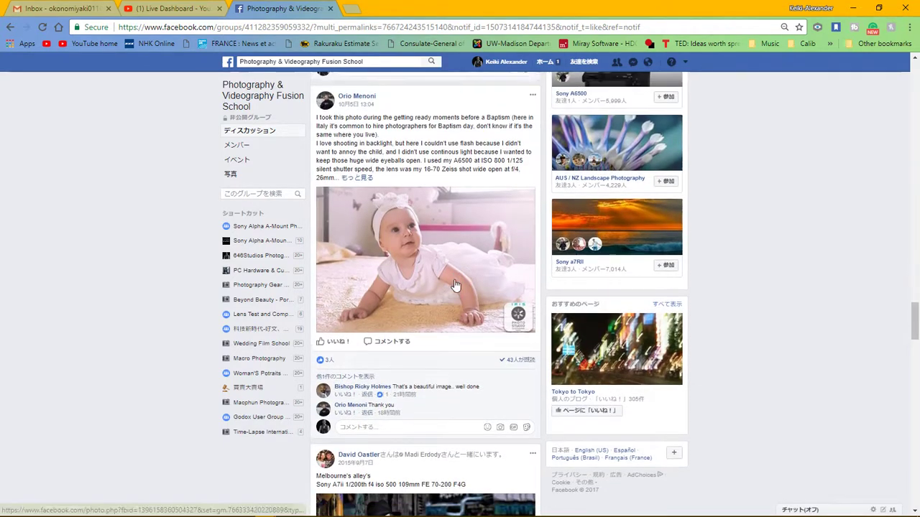
scroll(455, 287, "down", 4)
scroll(454, 294, "down", 1)
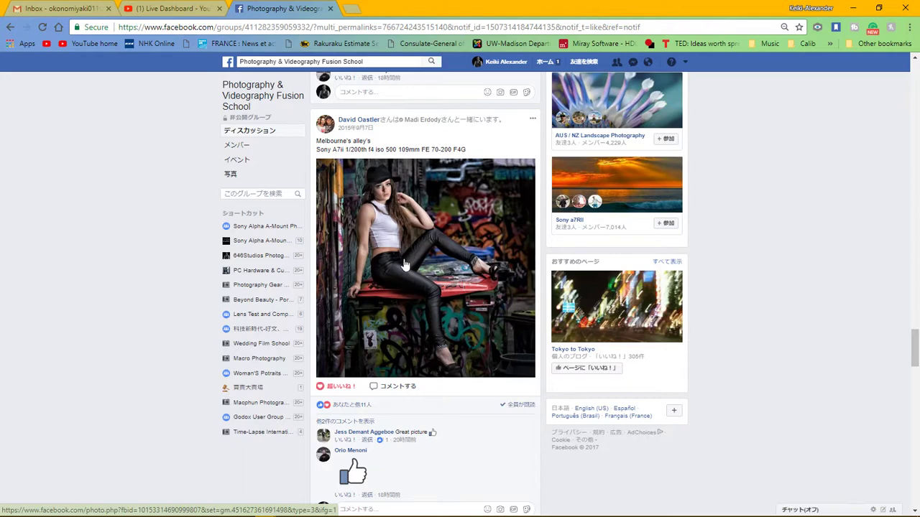
scroll(396, 275, "up", 15)
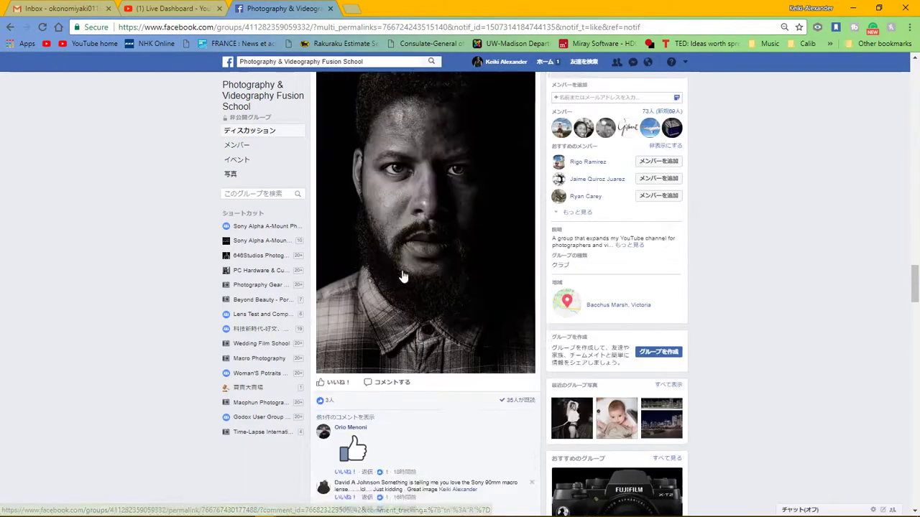
scroll(401, 276, "up", 5)
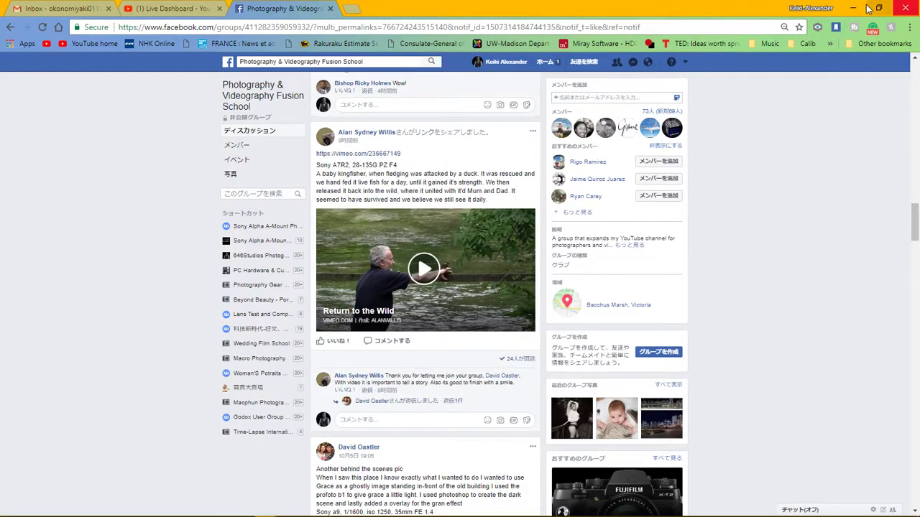
left_click(852, 10)
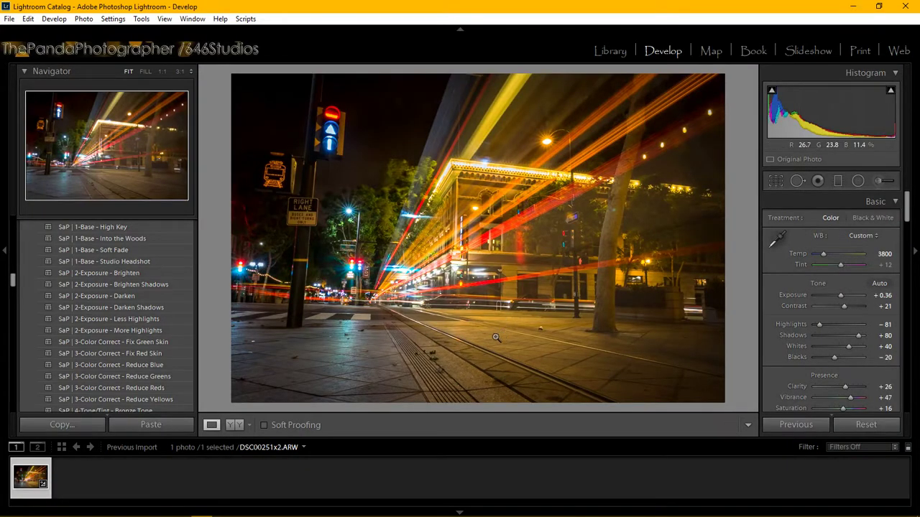